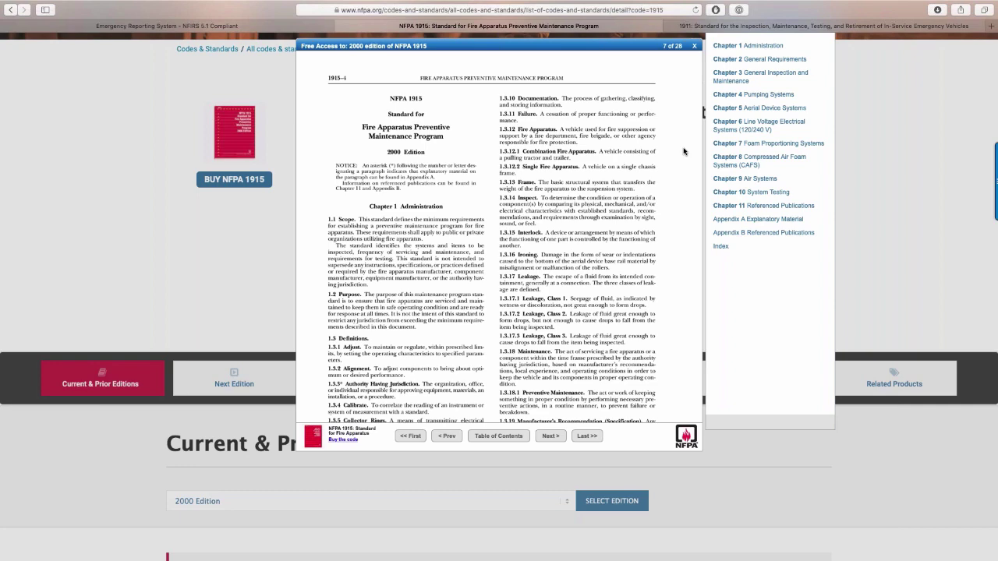
Close the NFPA 1915 viewer and return to the Emergency Reporting dashboard, zoomed in.
{"action": "left_click", "coordinate": [693, 46]}
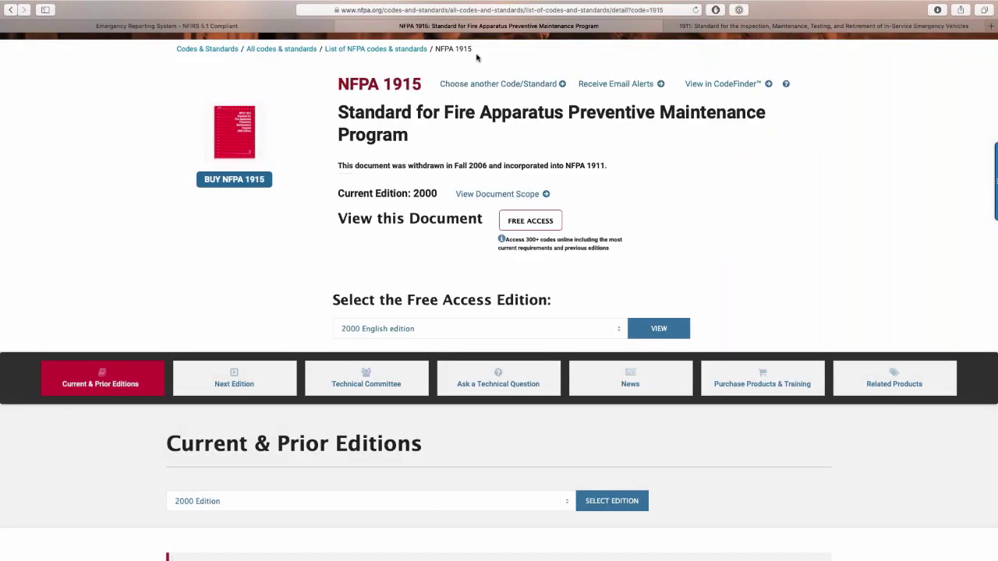
{"action": "left_click", "coordinate": [285, 25]}
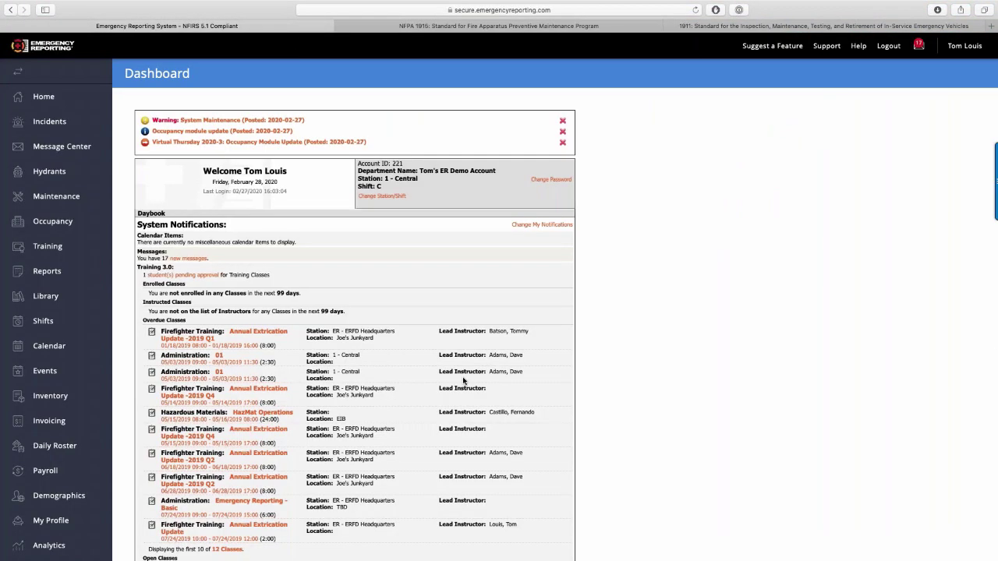
{"action": "key", "text": "super+plus"}
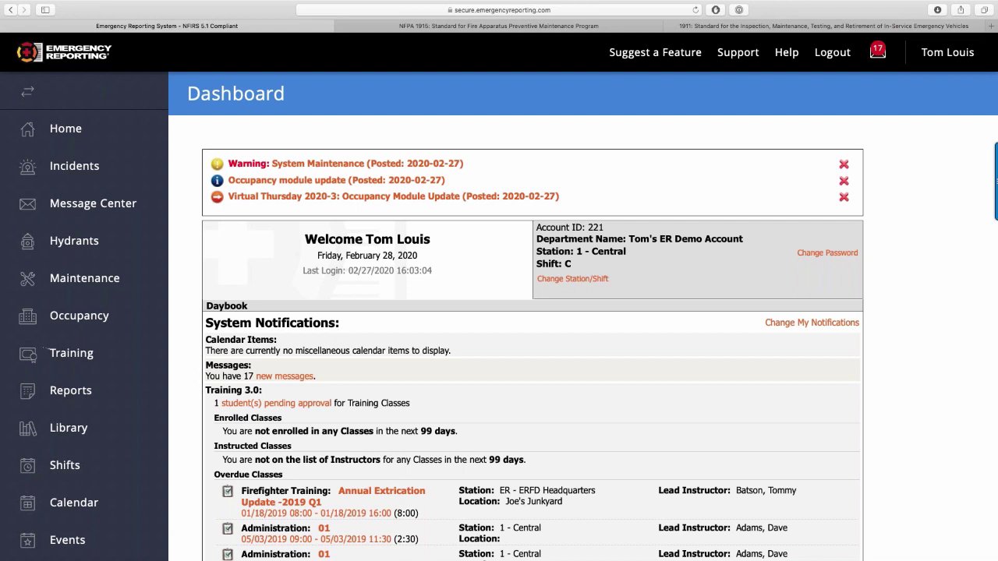
Show Maintenance's Apparatus list with all groups expanded, scrolled to E-1's Taillight out RR repair.
{"action": "left_click", "coordinate": [102, 292]}
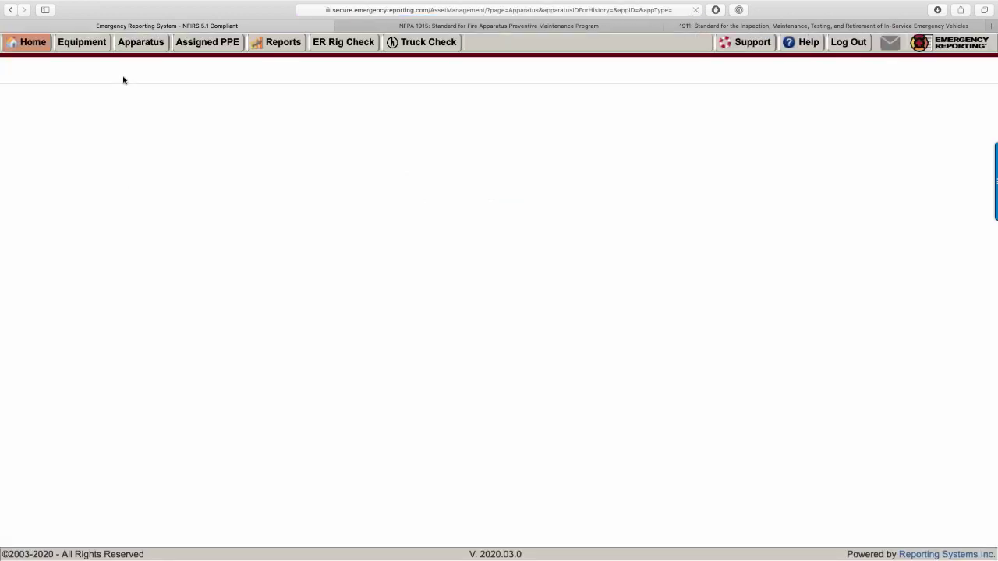
{"action": "left_click", "coordinate": [140, 43]}
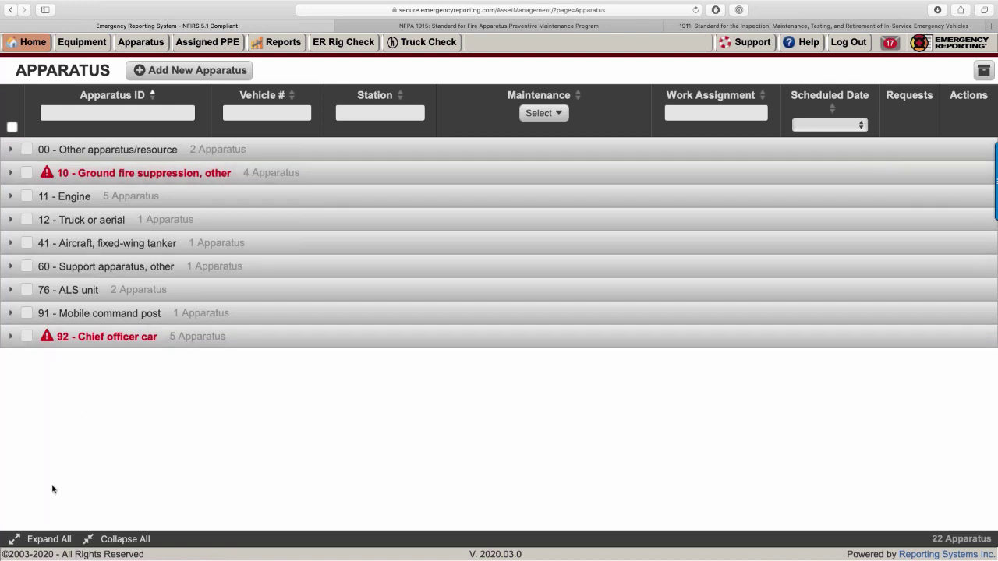
{"action": "left_click", "coordinate": [33, 539]}
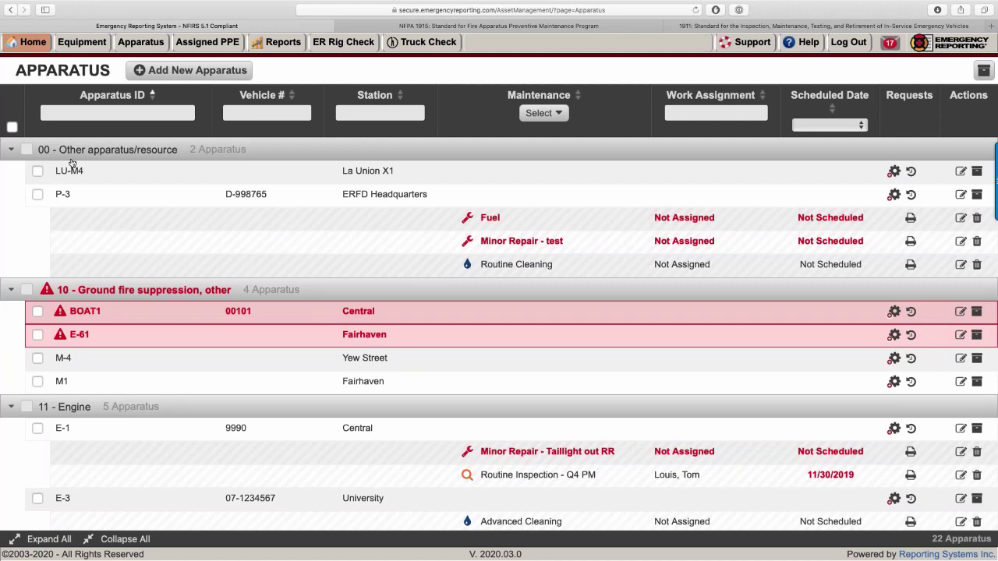
{"action": "scroll", "coordinate": [71, 164], "scroll_direction": "down", "scroll_amount": 3}
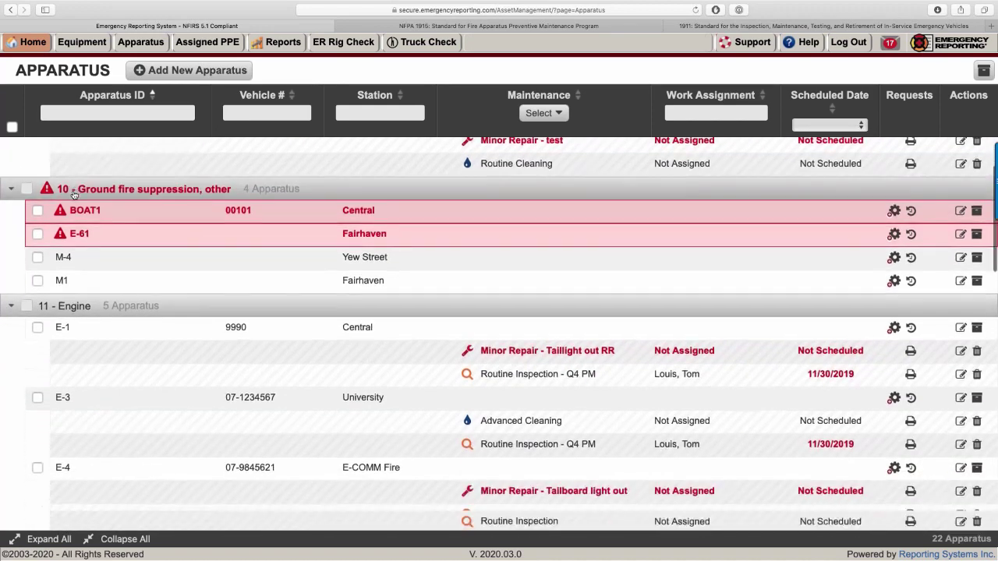
{"action": "scroll", "coordinate": [72, 194], "scroll_direction": "down", "scroll_amount": 3}
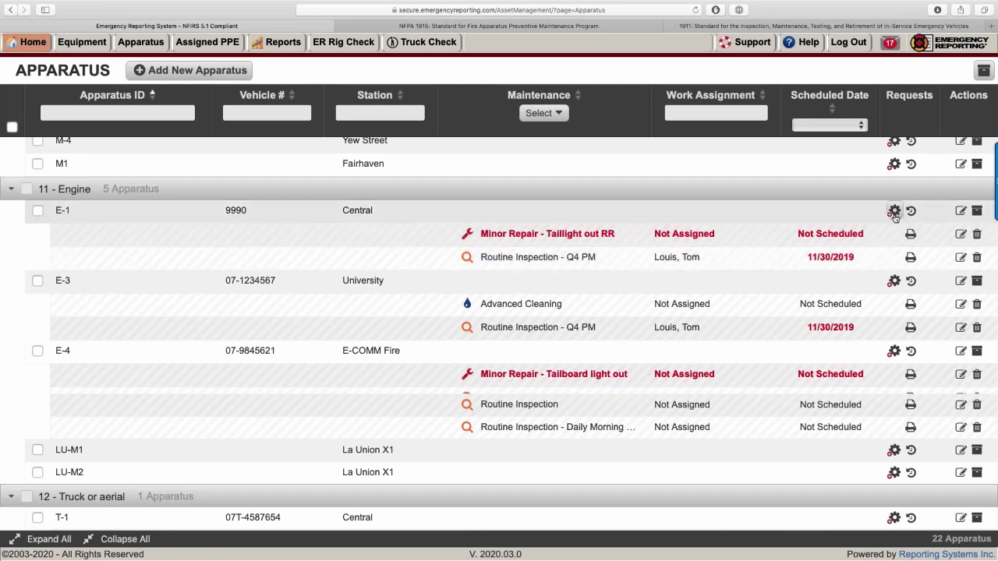
Request E-1's taillight minor repair with Apparatus Status Out of Service, sending no email.
{"action": "left_click", "coordinate": [960, 235]}
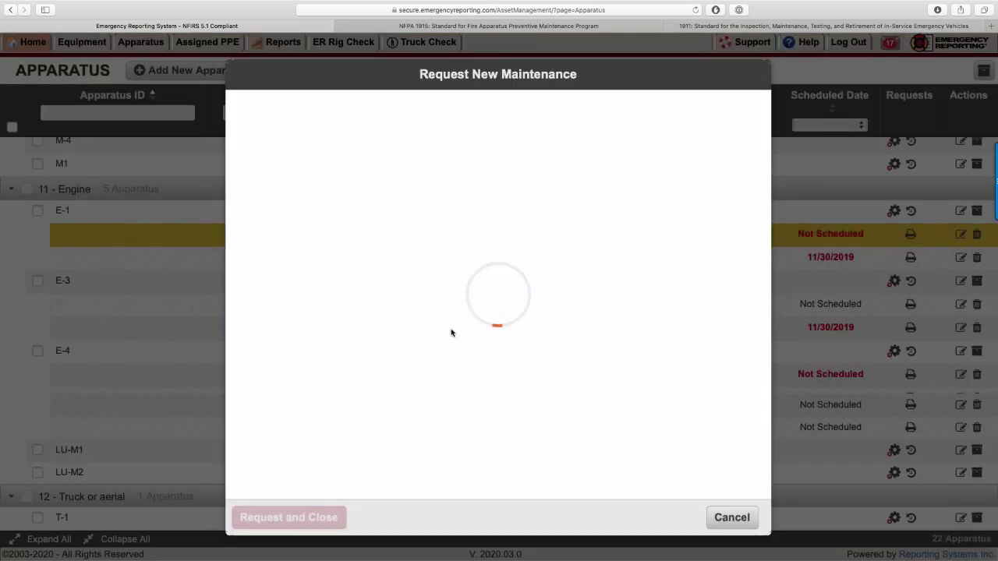
{"action": "scroll", "coordinate": [452, 330], "scroll_direction": "down", "scroll_amount": 5}
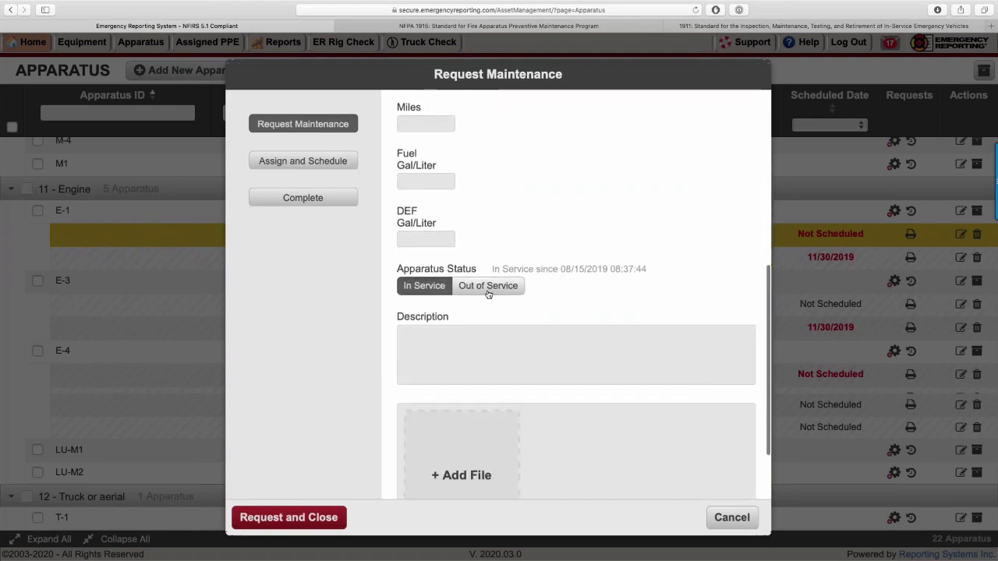
{"action": "left_click", "coordinate": [486, 287]}
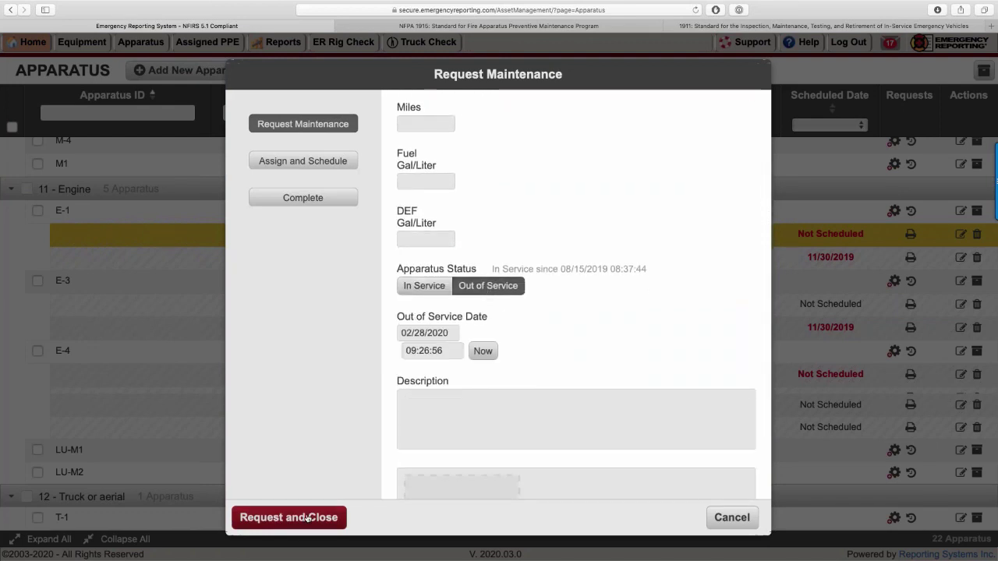
{"action": "left_click", "coordinate": [308, 517]}
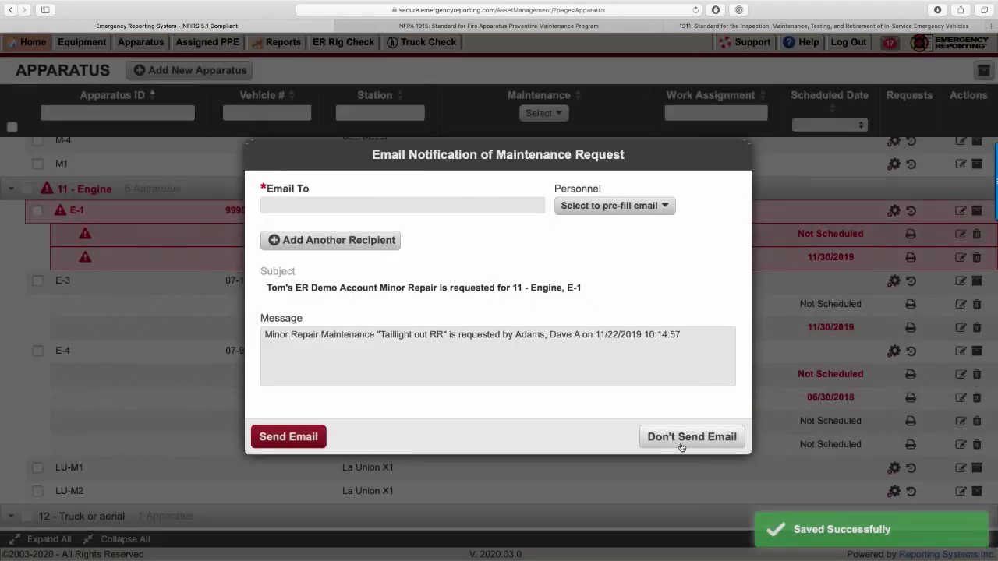
{"action": "left_click", "coordinate": [691, 437]}
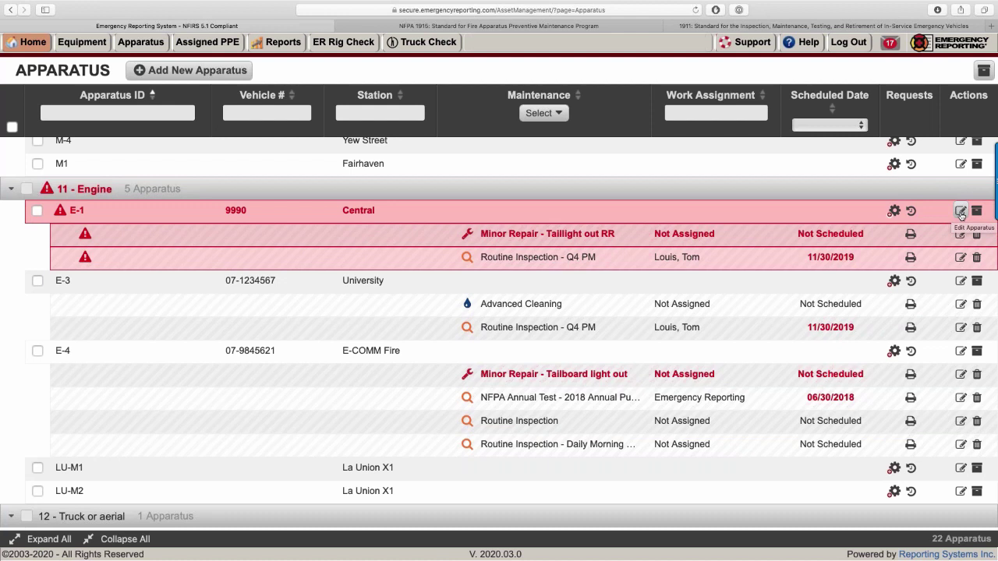
Open E-1's apparatus form and review its Apparatus ID, In Service No, and vehicle number 9990.
{"action": "left_click", "coordinate": [960, 212]}
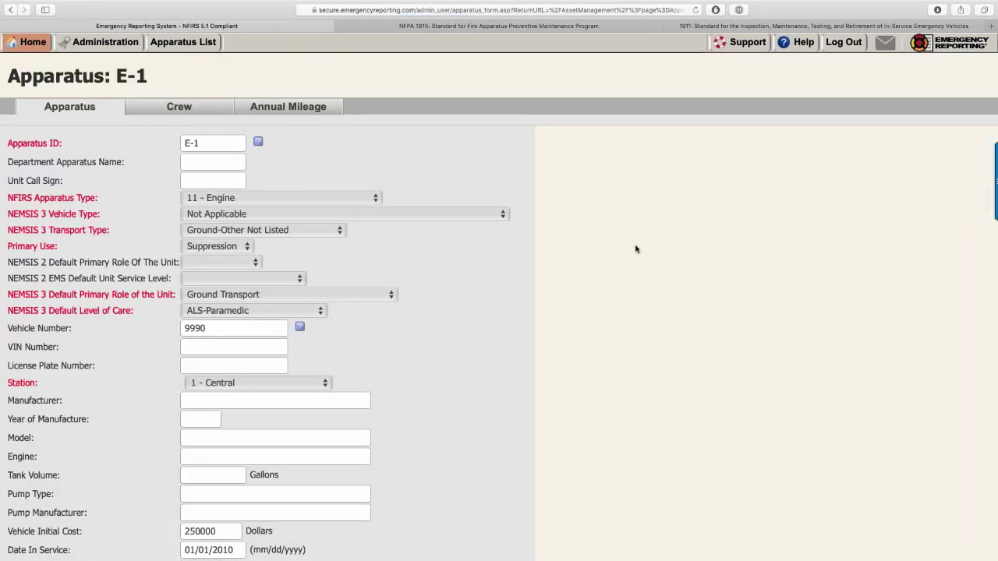
{"action": "scroll", "coordinate": [635, 249], "scroll_direction": "down", "scroll_amount": 3}
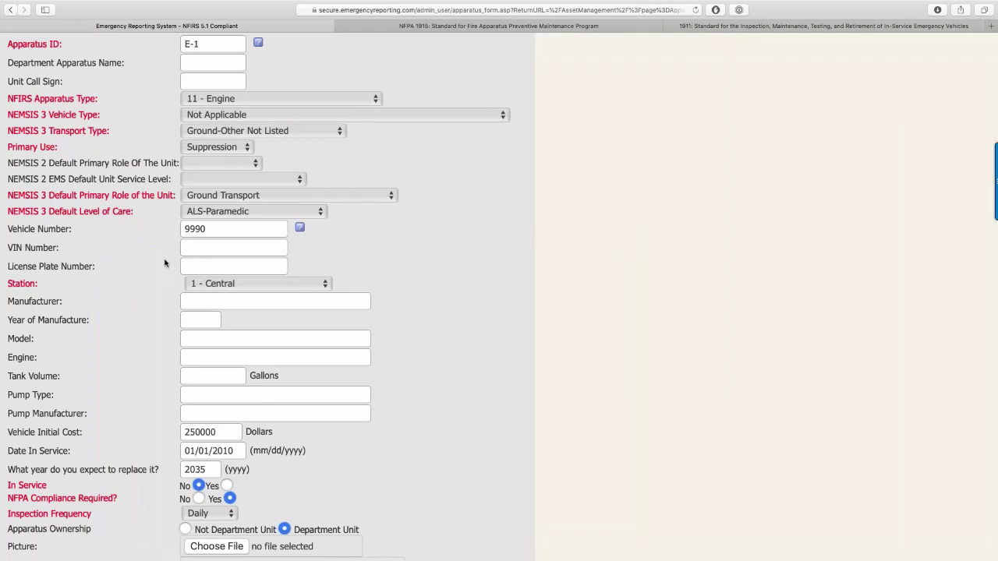
{"action": "scroll", "coordinate": [166, 295], "scroll_direction": "up", "scroll_amount": 1}
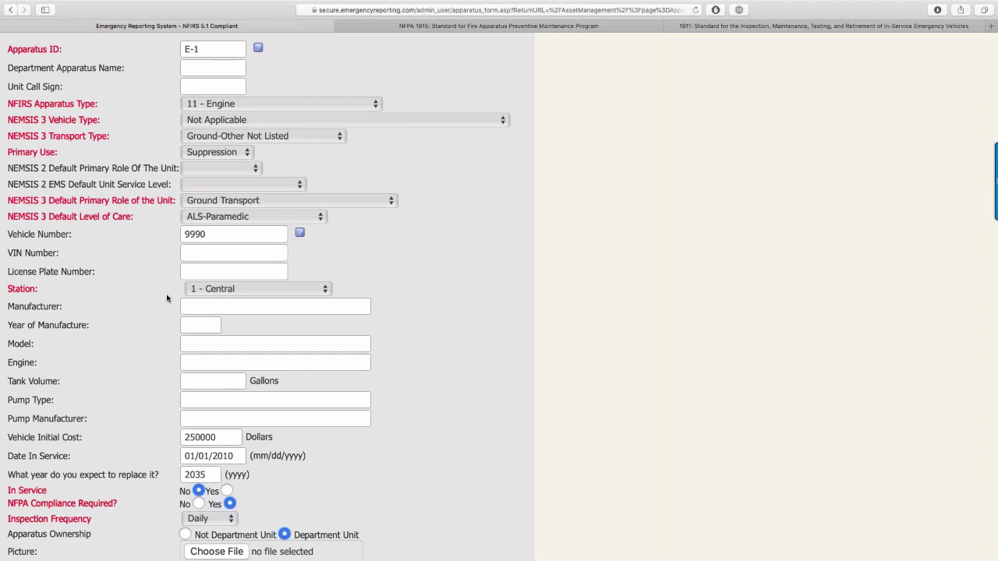
{"action": "left_click", "coordinate": [193, 47]}
{"action": "double_click", "coordinate": [192, 234]}
{"action": "scroll", "coordinate": [178, 233], "scroll_direction": "down", "scroll_amount": 3}
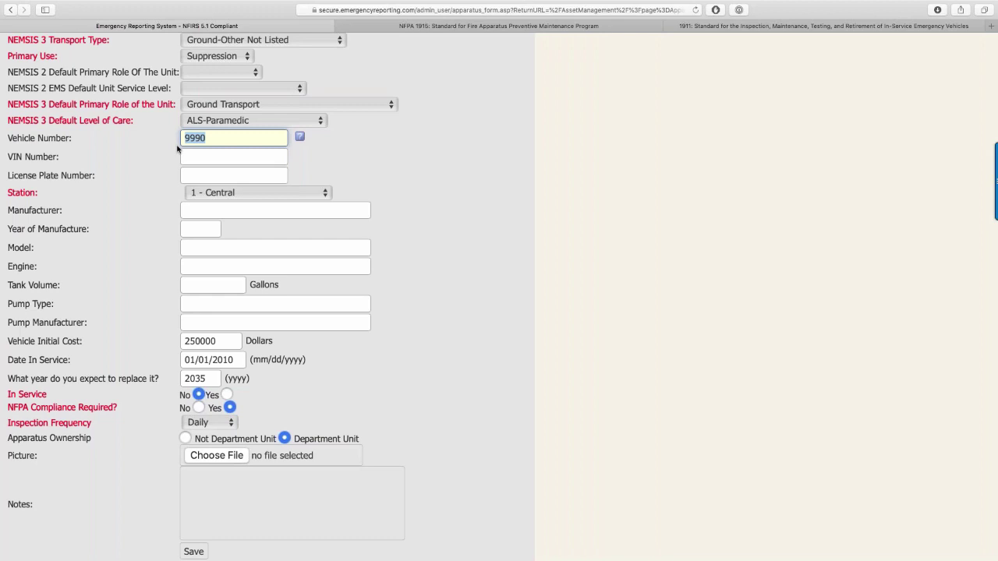
{"action": "scroll", "coordinate": [177, 148], "scroll_direction": "up", "scroll_amount": 4}
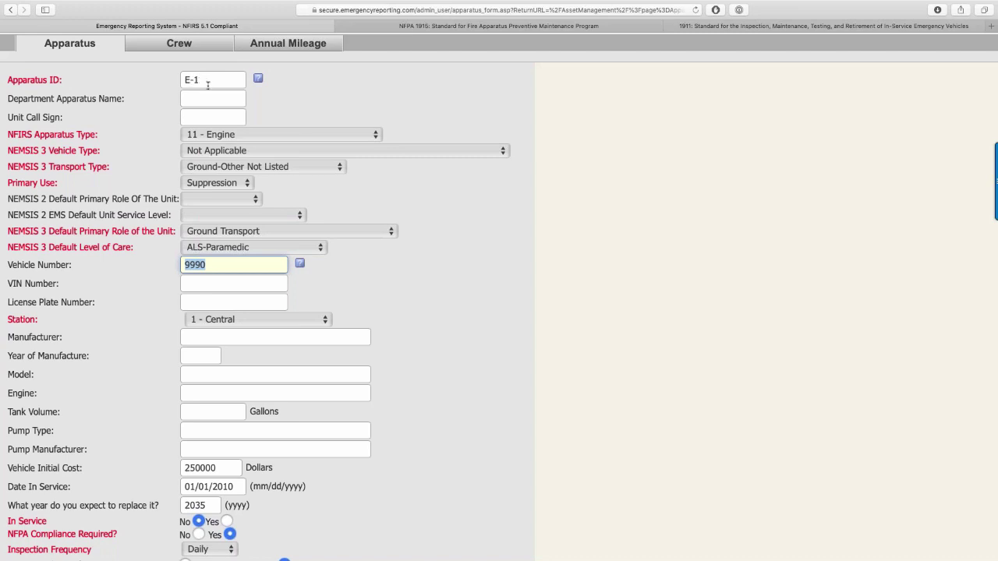
Reselect vehicle number 9990, mark E-1 as not a department unit, and go back to Apparatus.
{"action": "left_click", "coordinate": [216, 266]}
{"action": "left_click_drag", "start_coordinate": [210, 266], "coordinate": [181, 264]}
{"action": "scroll", "coordinate": [100, 268], "scroll_direction": "down", "scroll_amount": 5}
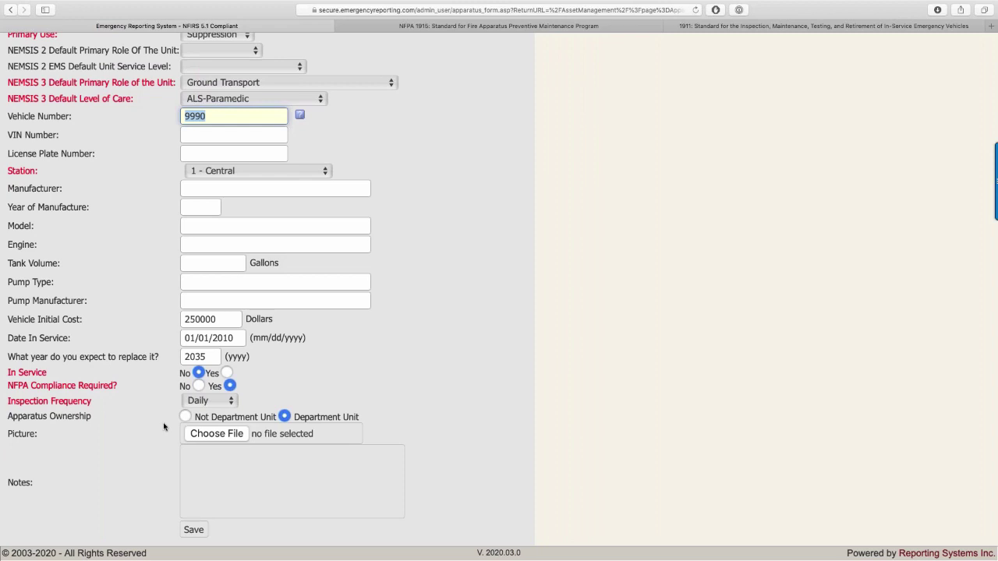
{"action": "left_click", "coordinate": [185, 417]}
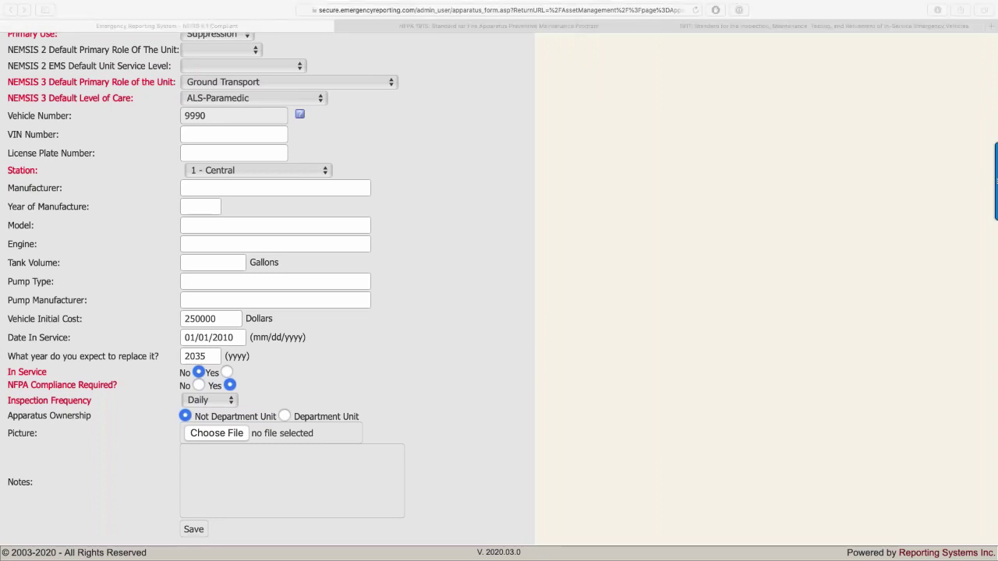
{"action": "scroll", "coordinate": [199, 144], "scroll_direction": "up", "scroll_amount": 4}
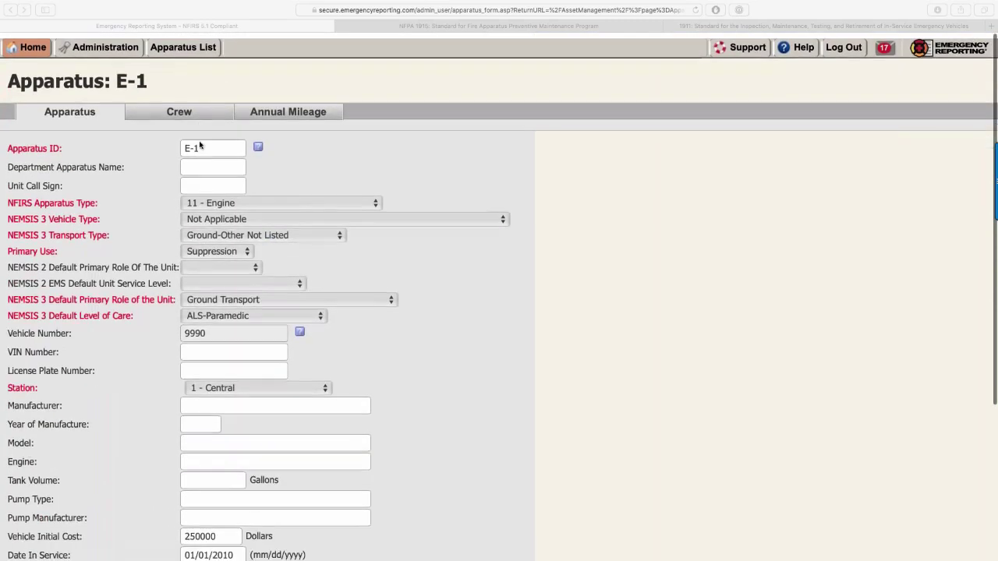
{"action": "left_click", "coordinate": [10, 13]}
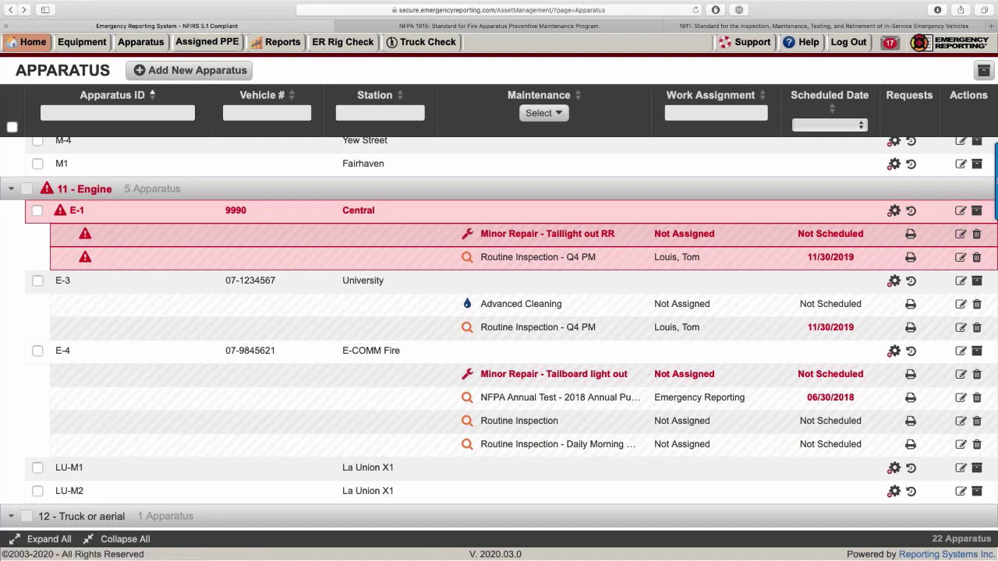
Open Administration from the Home menu in a new tab and scroll its settings sections.
{"action": "mouse_move", "coordinate": [32, 48]}
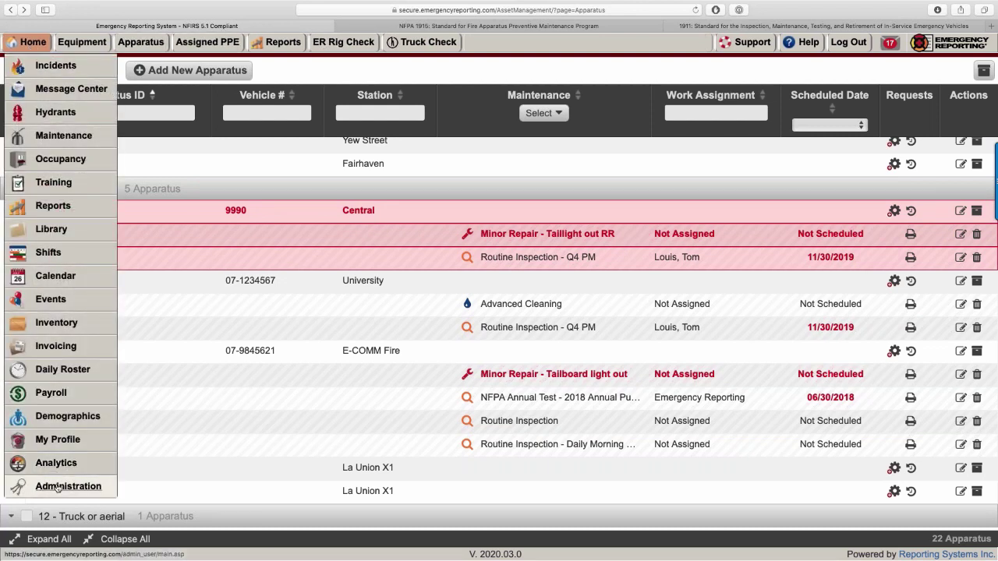
{"action": "right_click", "coordinate": [56, 488]}
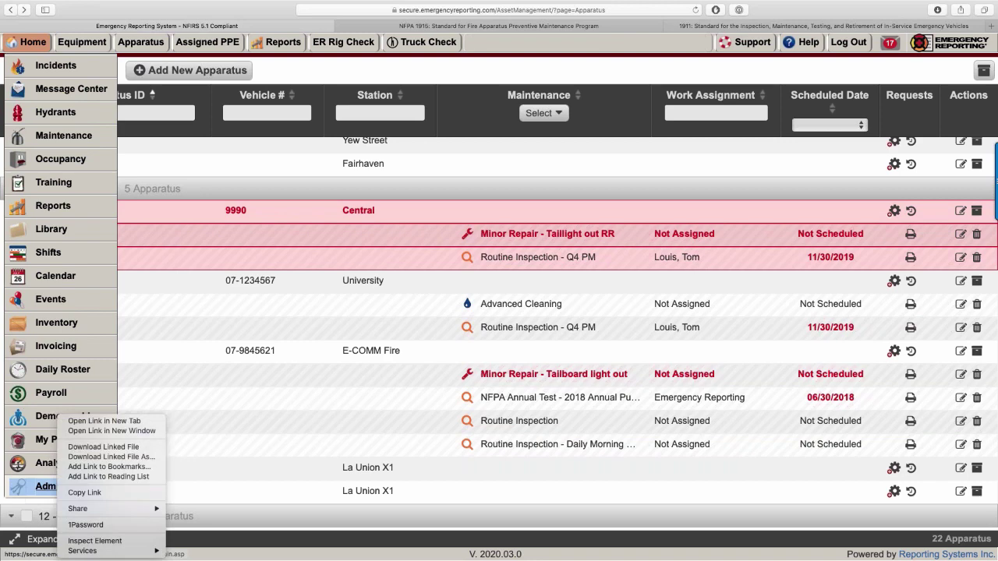
{"action": "left_click", "coordinate": [87, 421]}
{"action": "key", "text": "ctrl+Tab"}
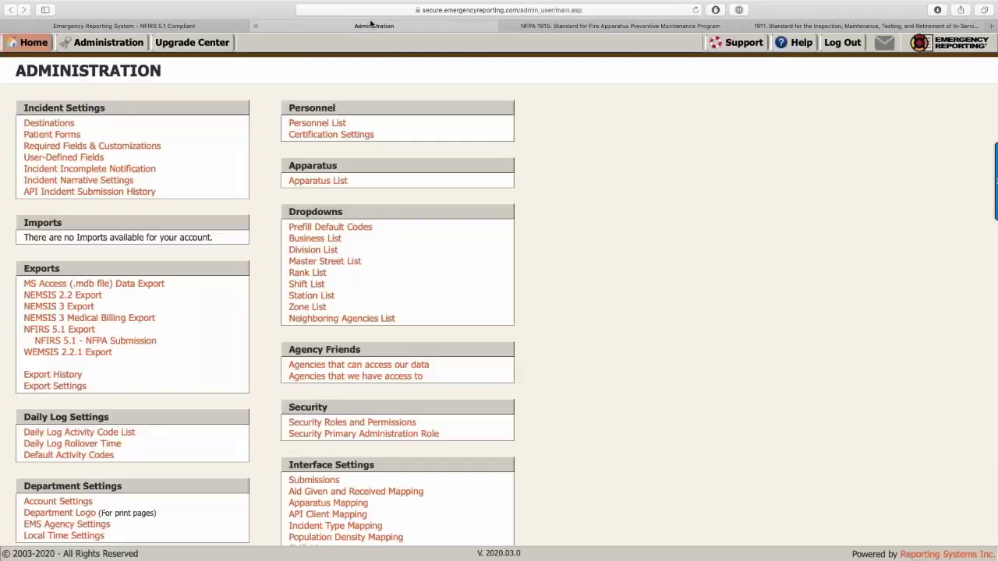
{"action": "scroll", "coordinate": [141, 273], "scroll_direction": "down", "scroll_amount": 5}
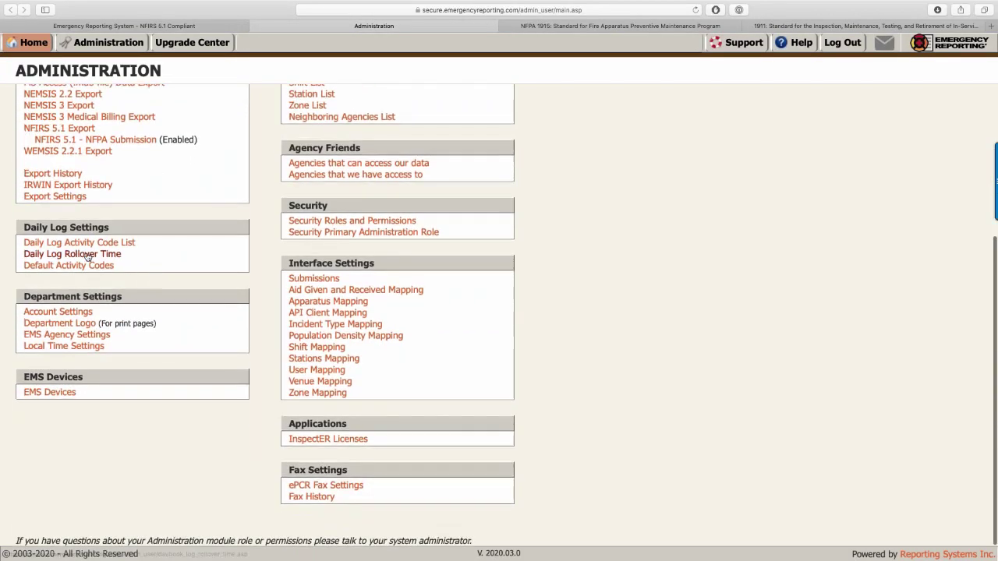
Review Default Activity Codes such as Alarm - Alarm Response, then return to Administration.
{"action": "left_click", "coordinate": [63, 267]}
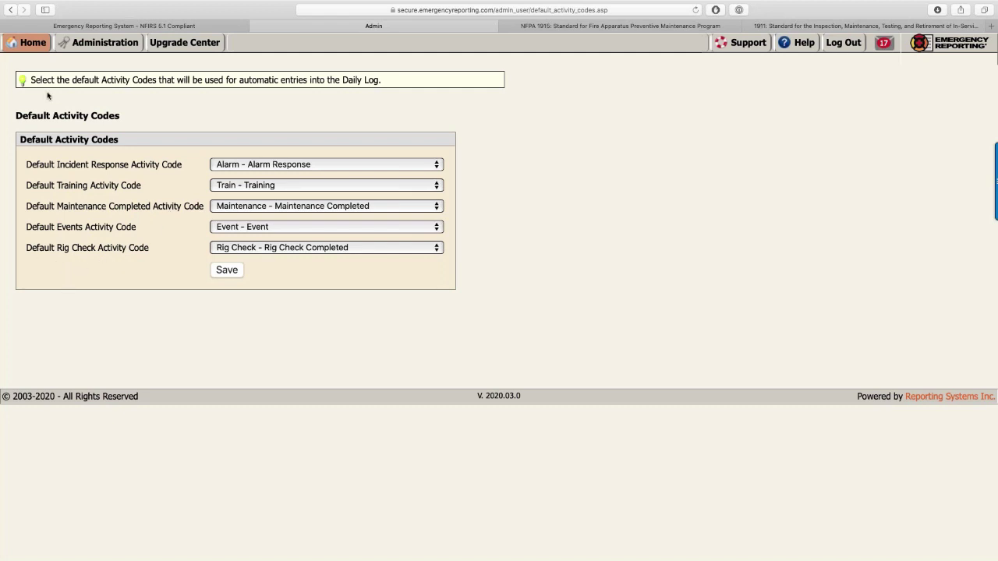
{"action": "left_click", "coordinate": [9, 10]}
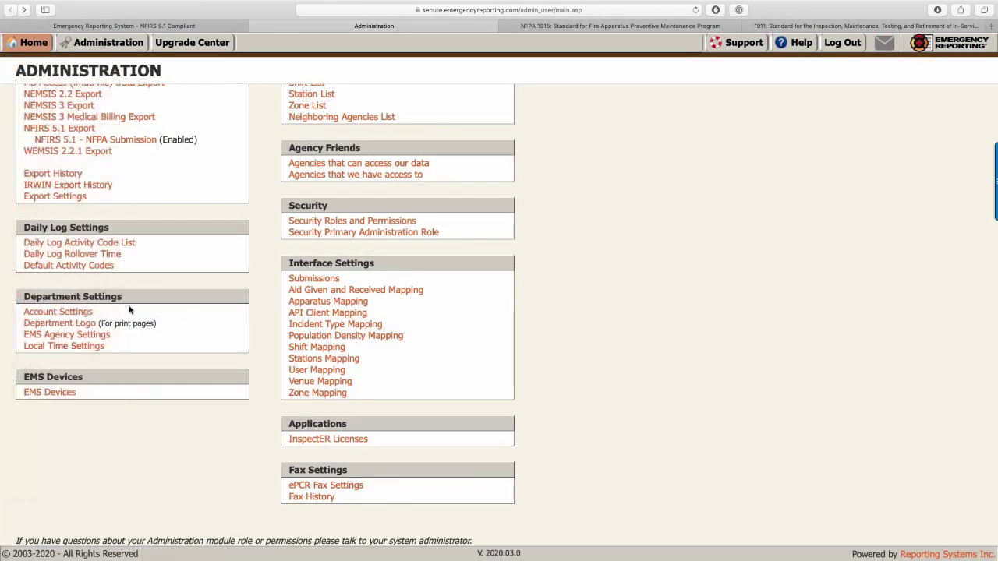
Check the Daily Log Activity Code List, then open Inventory/Apparatus from the Home menu.
{"action": "left_click", "coordinate": [117, 244]}
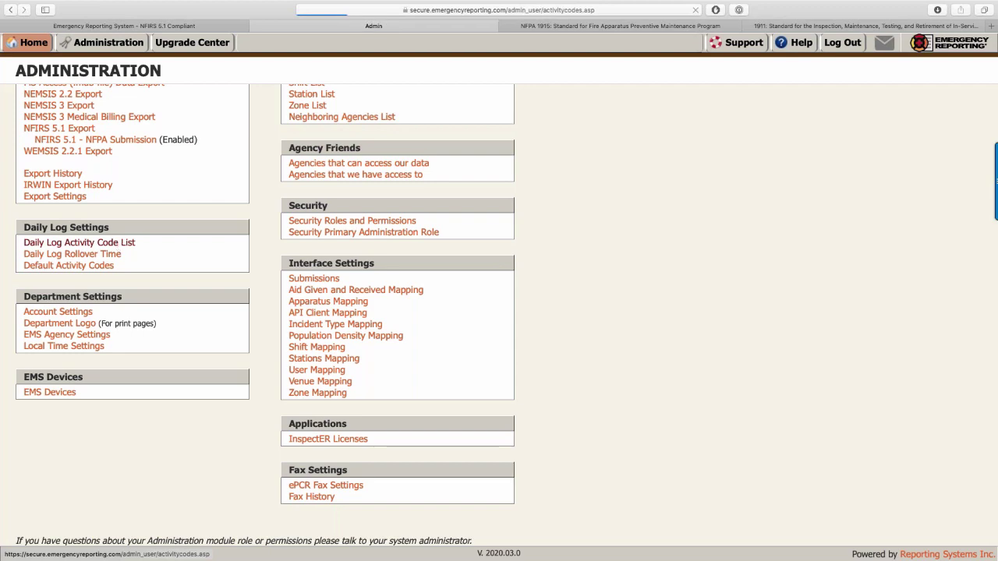
{"action": "scroll", "coordinate": [100, 304], "scroll_direction": "down", "scroll_amount": 1}
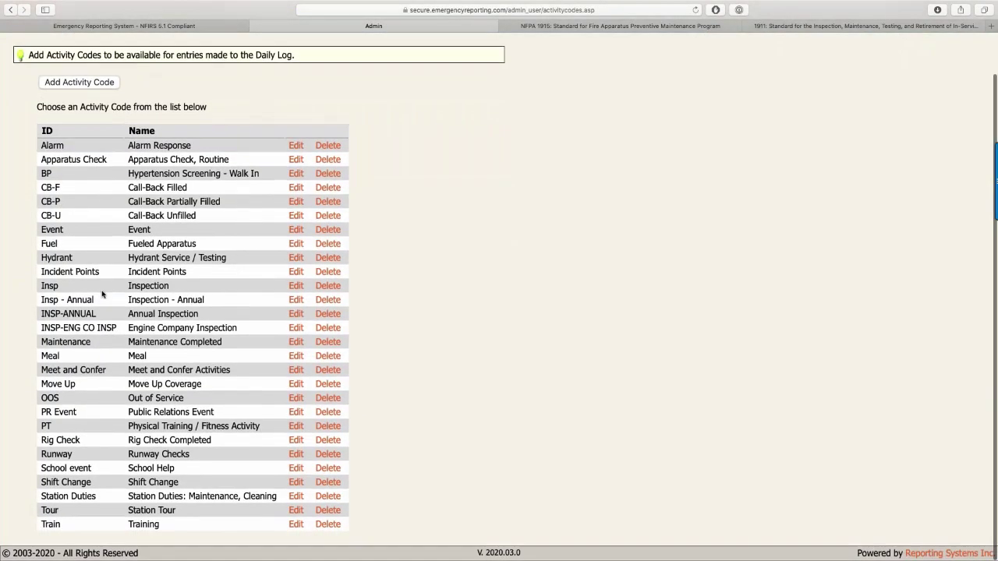
{"action": "scroll", "coordinate": [100, 300], "scroll_direction": "up", "scroll_amount": 1}
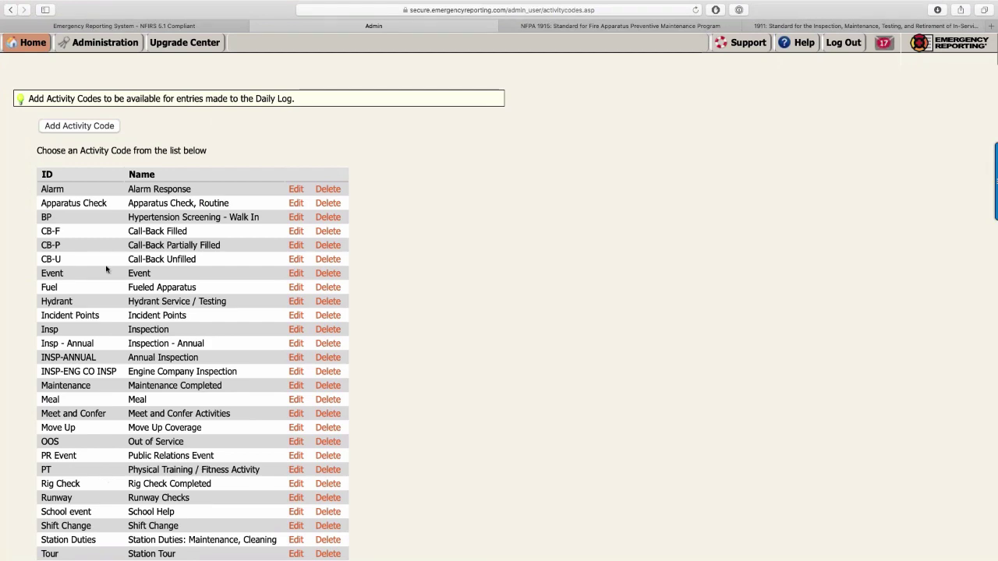
{"action": "left_click", "coordinate": [9, 10]}
{"action": "mouse_move", "coordinate": [46, 42]}
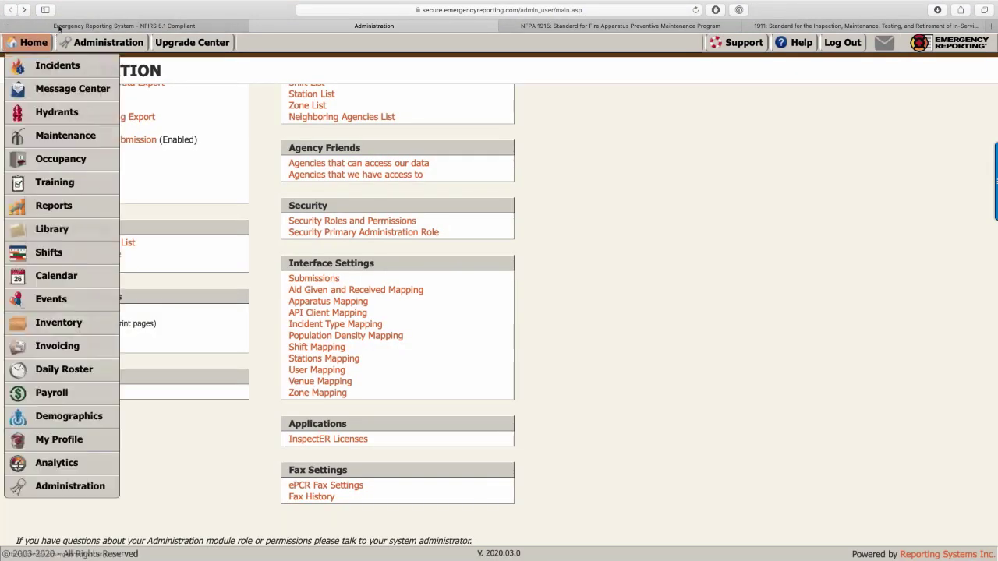
{"action": "left_click", "coordinate": [39, 321]}
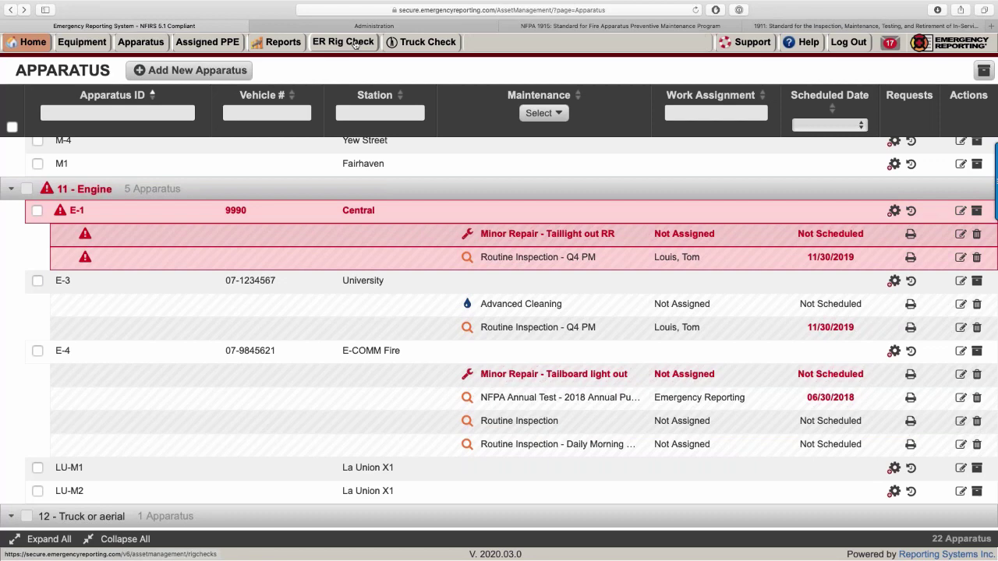
Open the ER Rig Check board and scroll through its apparatus list.
{"action": "left_click", "coordinate": [353, 43]}
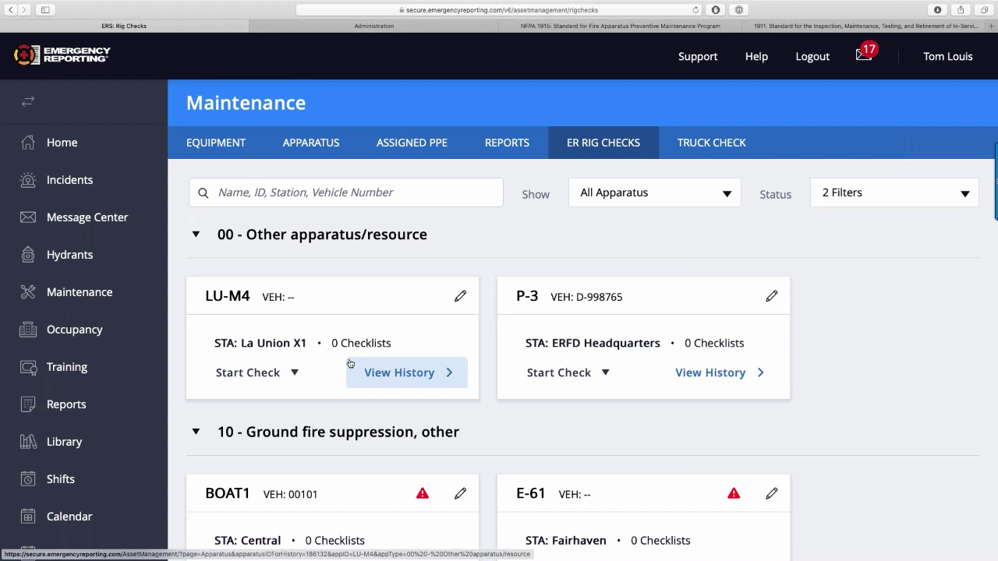
{"action": "scroll", "coordinate": [350, 364], "scroll_direction": "down", "scroll_amount": 2}
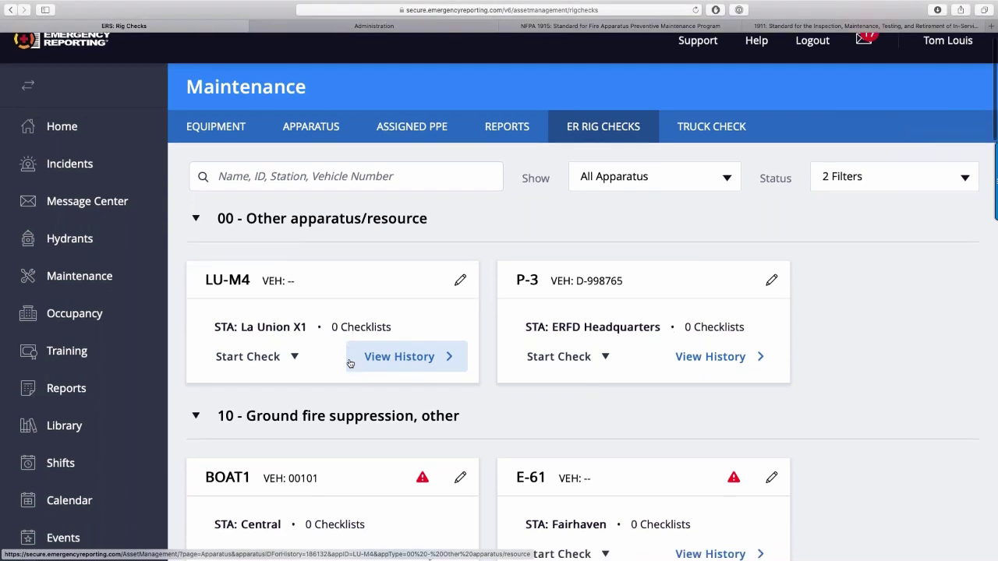
{"action": "scroll", "coordinate": [390, 311], "scroll_direction": "up", "scroll_amount": 1}
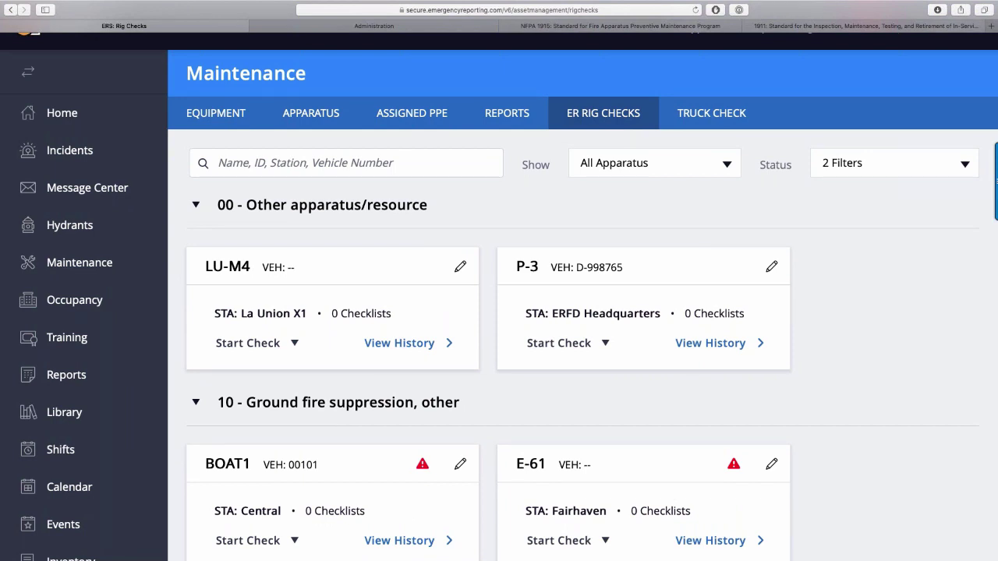
{"action": "scroll", "coordinate": [499, 312], "scroll_direction": "down", "scroll_amount": 2}
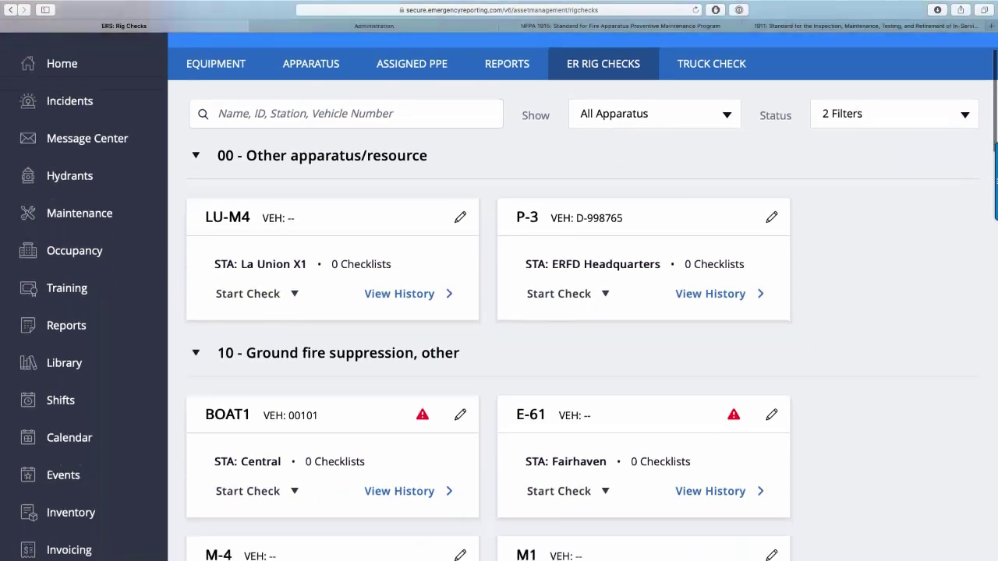
{"action": "scroll", "coordinate": [241, 153], "scroll_direction": "up", "scroll_amount": 2}
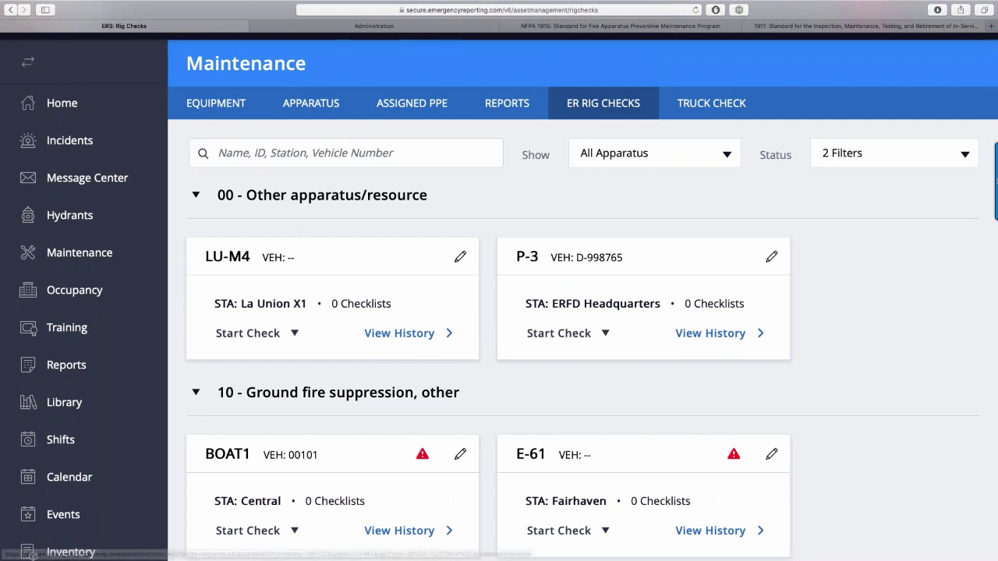
Search rig check apparatus for E-1, then narrow it to vehicle number 9990.
{"action": "left_click", "coordinate": [241, 153]}
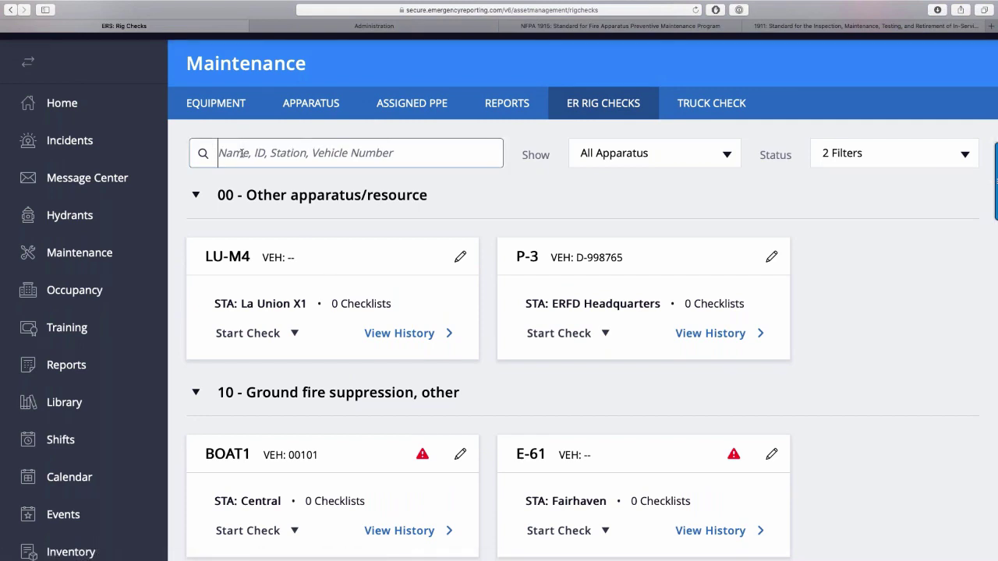
{"action": "type", "text": "E-1"}
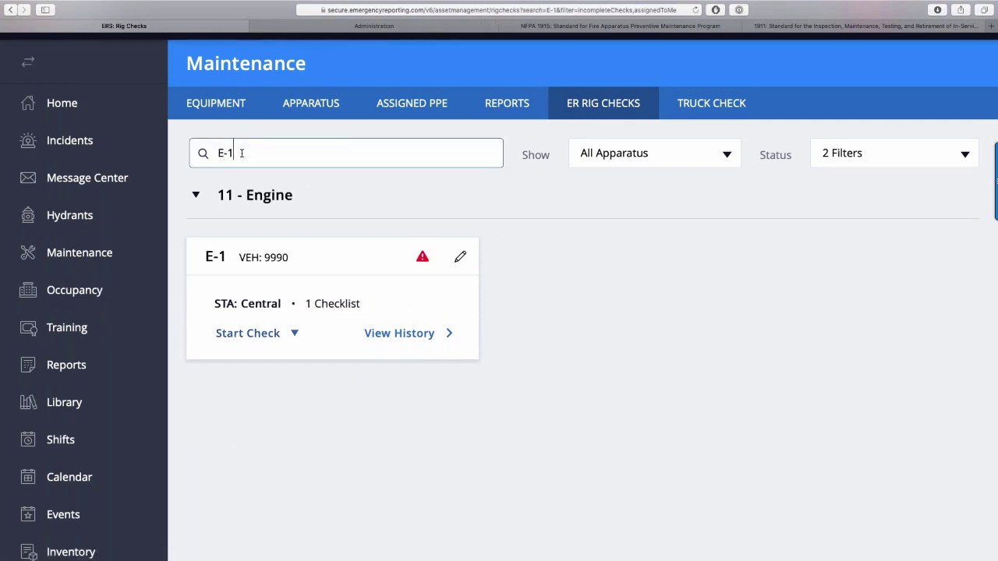
{"action": "key", "text": "BackSpace"}
{"action": "key", "text": "BackSpace"}
{"action": "type", "text": "-"}
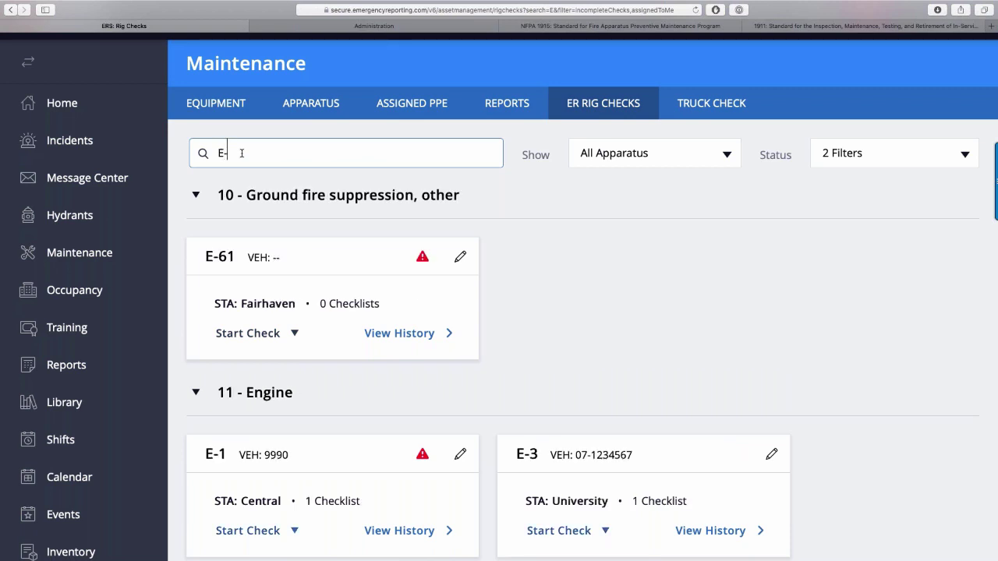
{"action": "key", "text": "BackSpace"}
{"action": "key", "text": "BackSpace"}
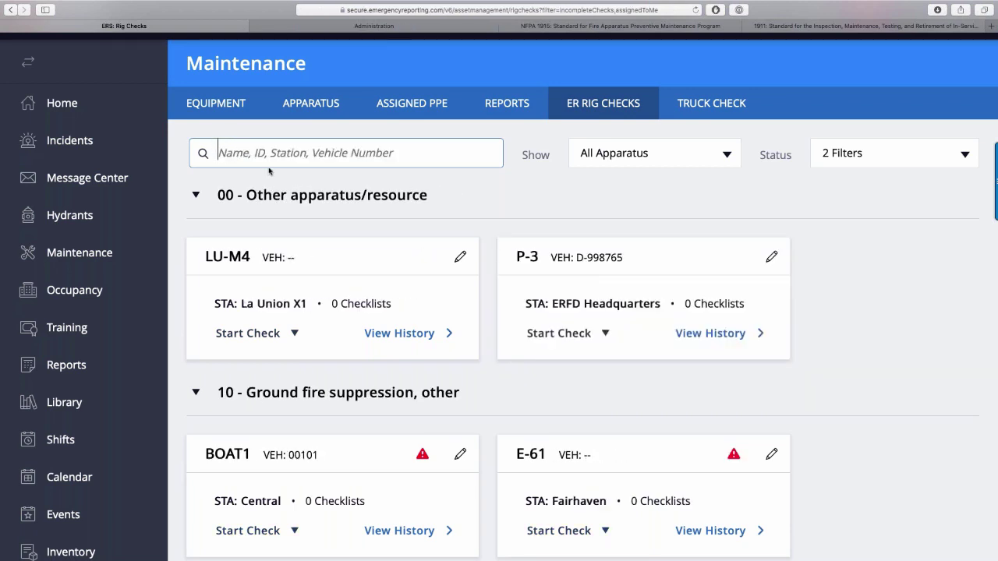
{"action": "type", "text": "9990"}
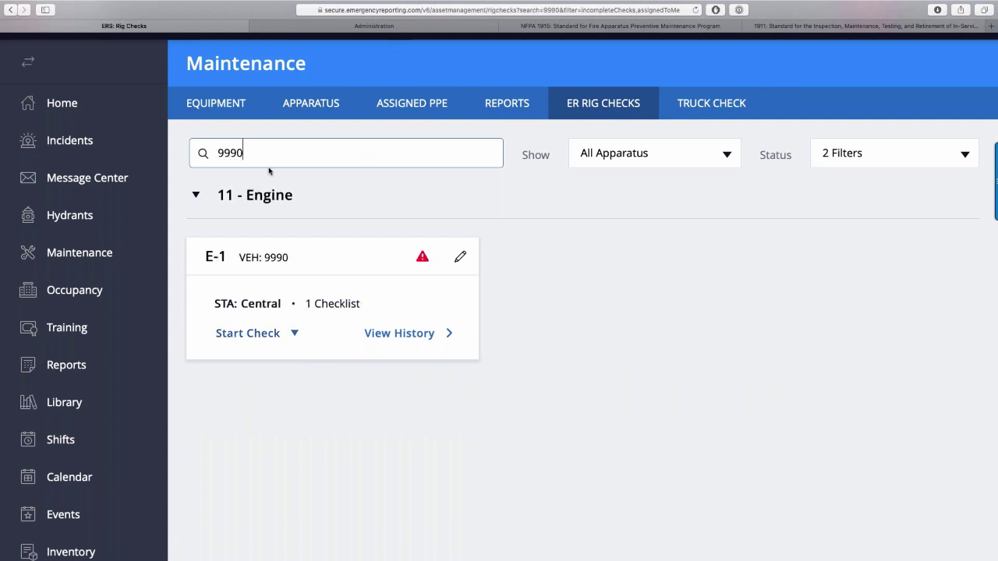
{"action": "left_click", "coordinate": [708, 169]}
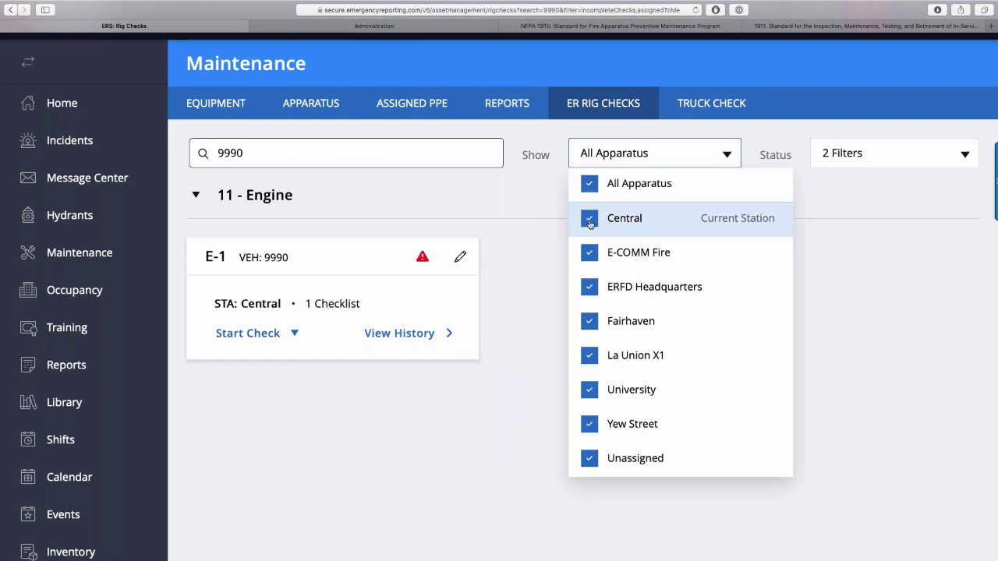
Clear the 9990 search and show only Central station apparatus.
{"action": "left_click", "coordinate": [396, 157]}
{"action": "key", "text": "BackSpace"}
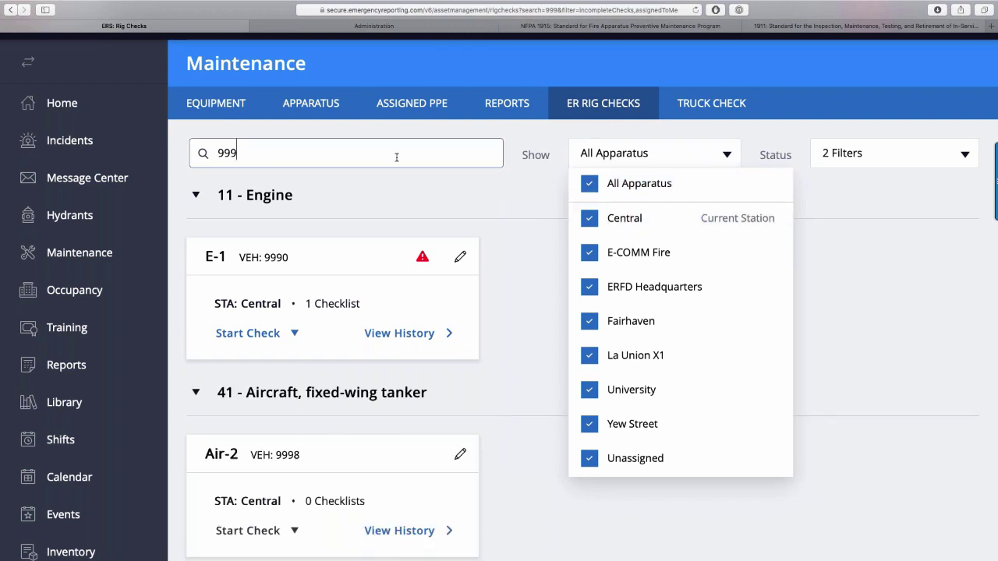
{"action": "key", "text": "BackSpace"}
{"action": "key", "text": "BackSpace"}
{"action": "key", "text": "BackSpace"}
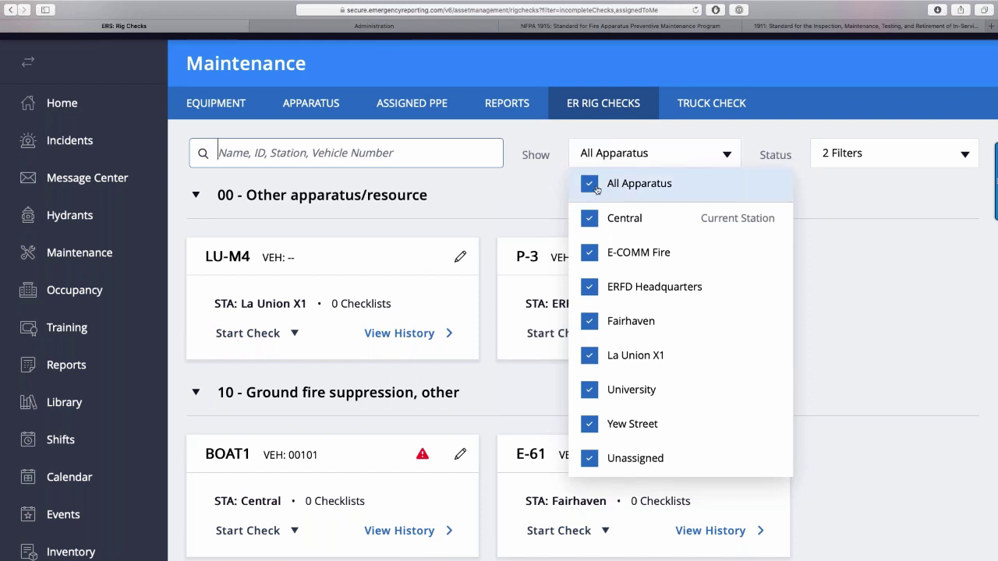
{"action": "left_click", "coordinate": [595, 187]}
{"action": "left_click", "coordinate": [587, 224]}
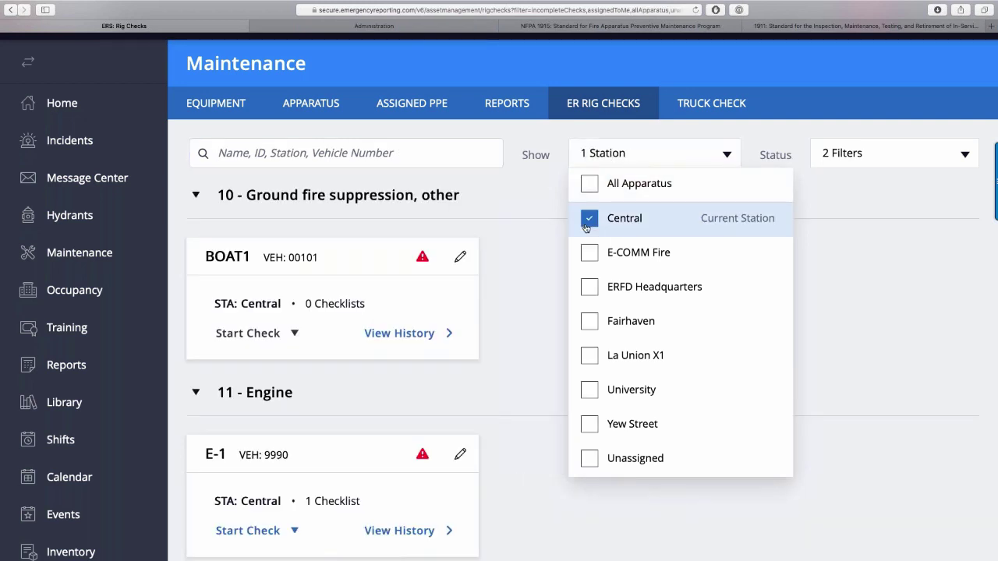
Filter status to Assigned To My Station, leaving Only Incomplete Checks off.
{"action": "left_click", "coordinate": [915, 156]}
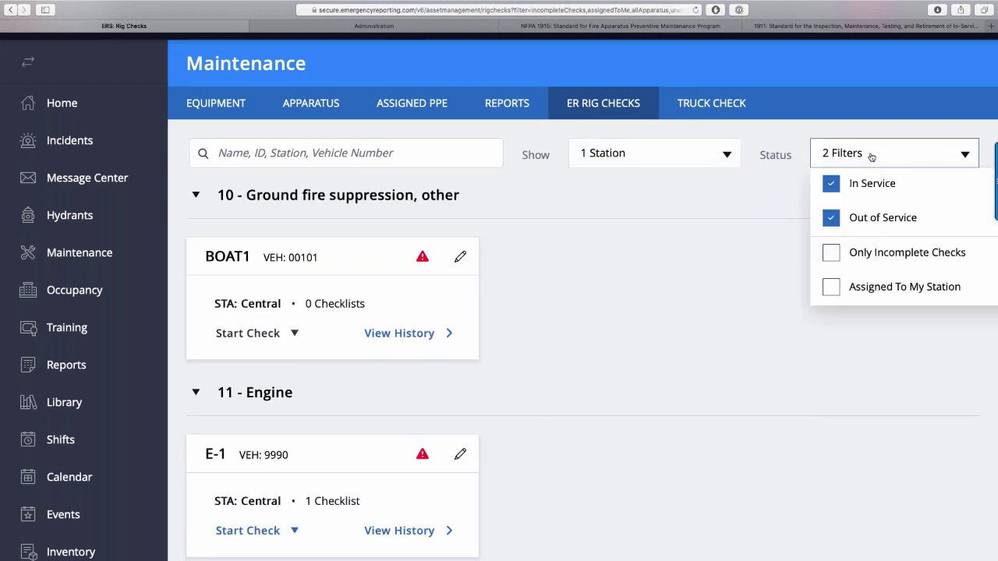
{"action": "left_click", "coordinate": [831, 289]}
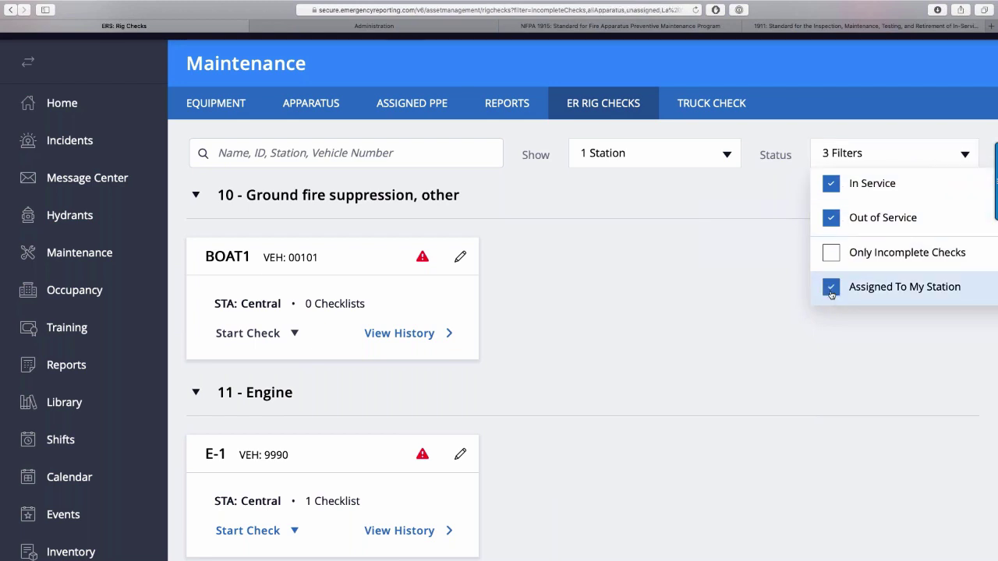
{"action": "left_click", "coordinate": [727, 153]}
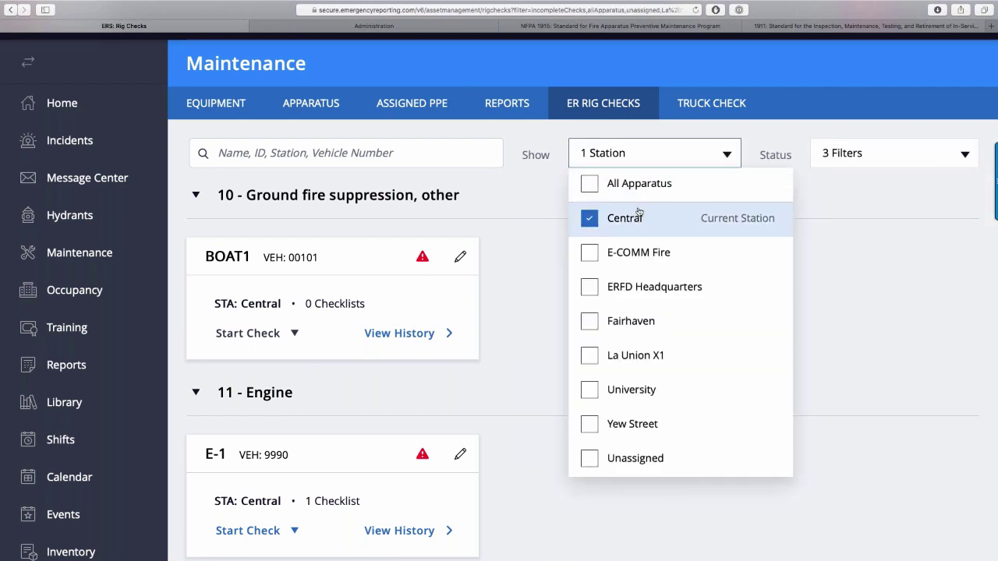
{"action": "left_click", "coordinate": [848, 164]}
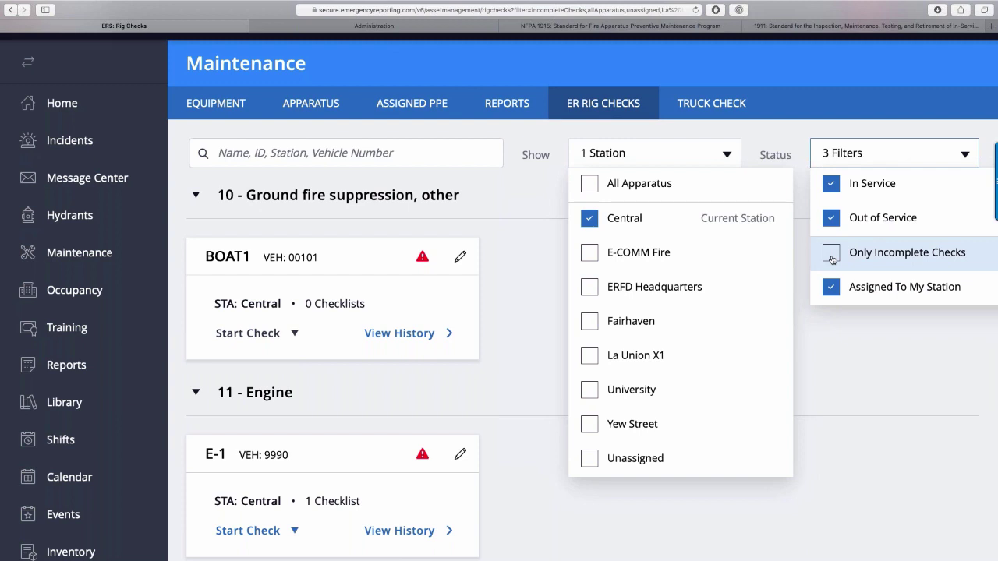
{"action": "left_click", "coordinate": [831, 254]}
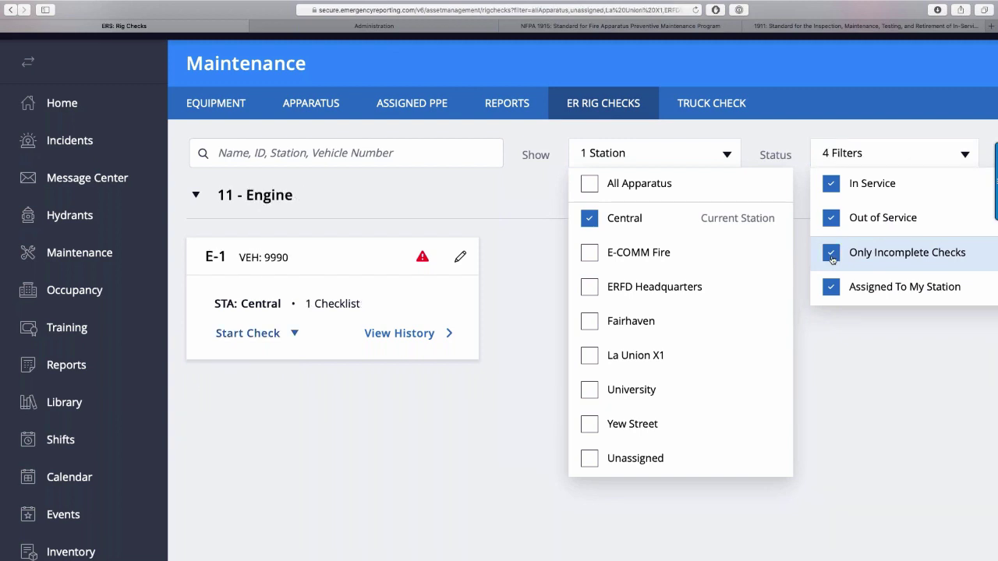
{"action": "left_click", "coordinate": [831, 255]}
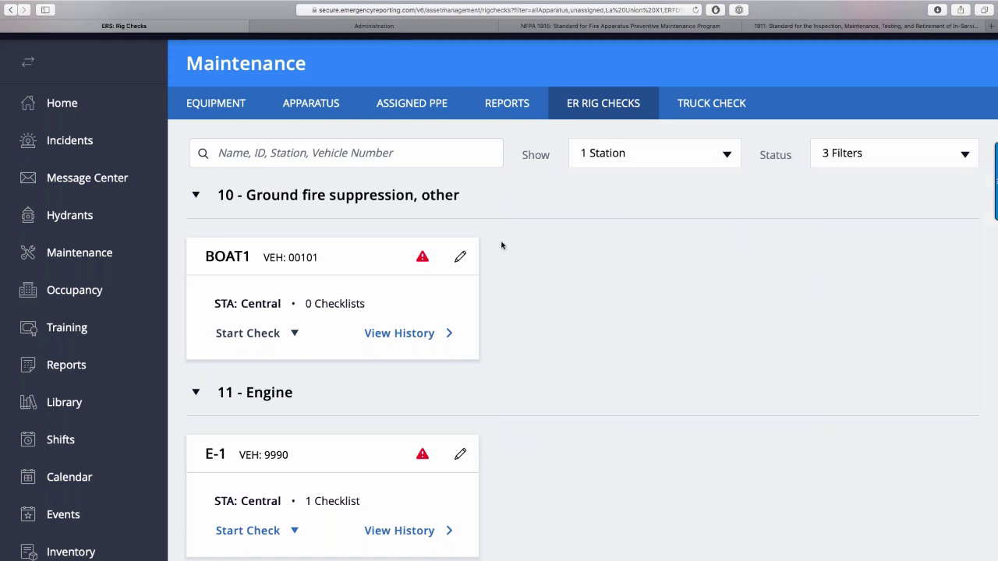
{"action": "scroll", "coordinate": [502, 245], "scroll_direction": "down", "scroll_amount": 1}
{"action": "scroll", "coordinate": [501, 245], "scroll_direction": "down", "scroll_amount": 3}
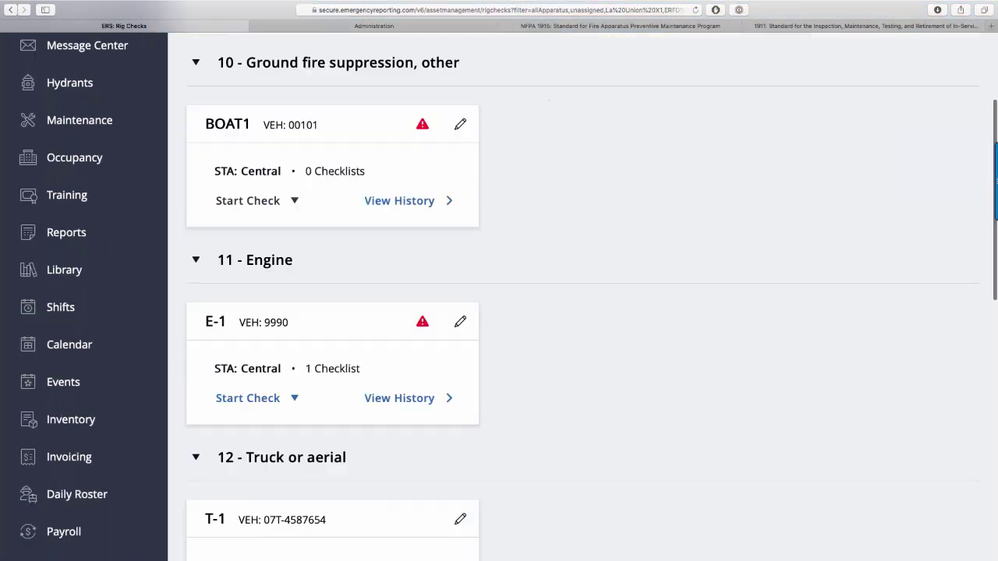
{"action": "scroll", "coordinate": [501, 245], "scroll_direction": "up", "scroll_amount": 4}
{"action": "scroll", "coordinate": [499, 290], "scroll_direction": "up", "scroll_amount": 1}
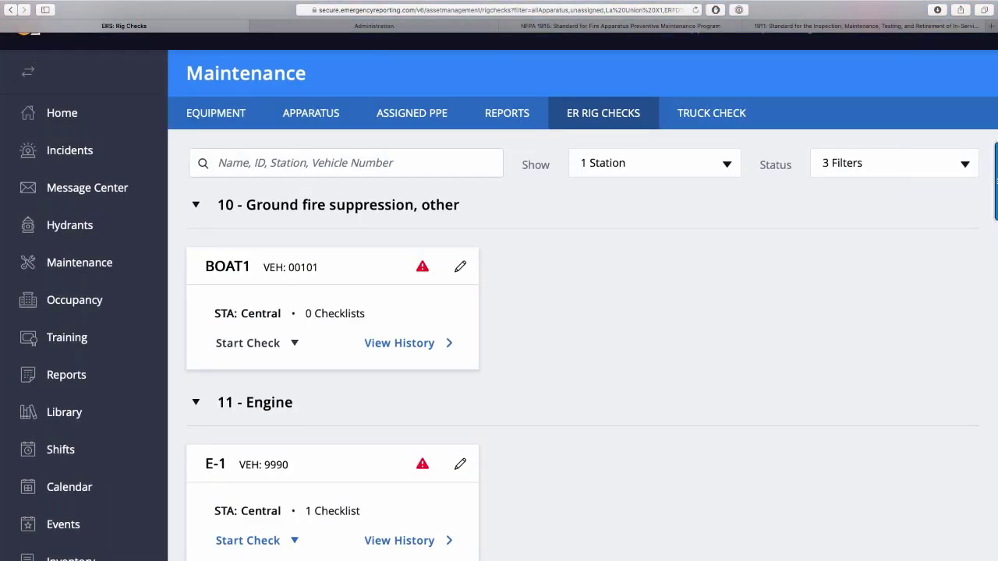
{"action": "scroll", "coordinate": [225, 154], "scroll_direction": "down", "scroll_amount": 2}
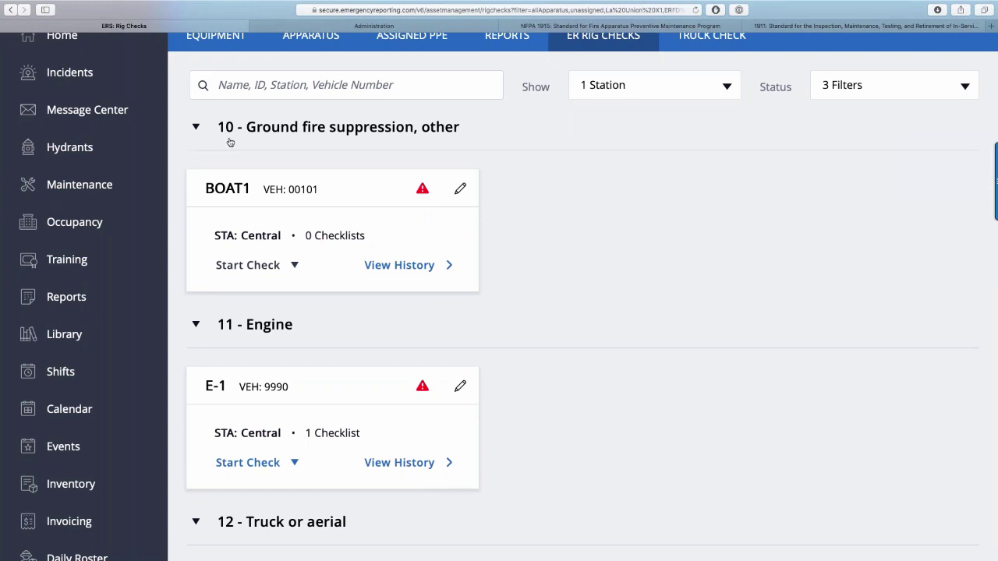
{"action": "scroll", "coordinate": [346, 151], "scroll_direction": "down", "scroll_amount": 3}
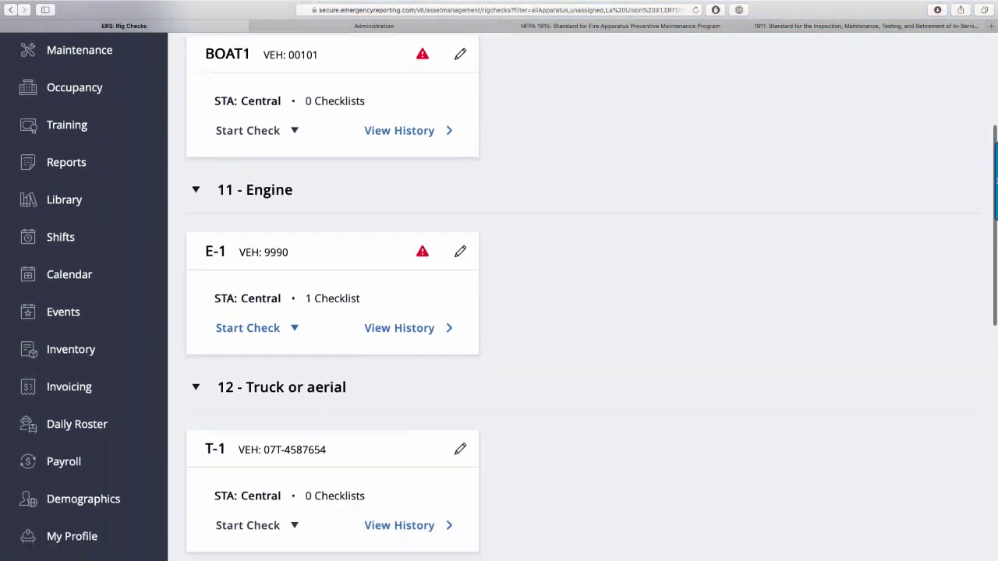
{"action": "scroll", "coordinate": [507, 296], "scroll_direction": "down", "scroll_amount": 1}
{"action": "scroll", "coordinate": [289, 198], "scroll_direction": "down", "scroll_amount": 1}
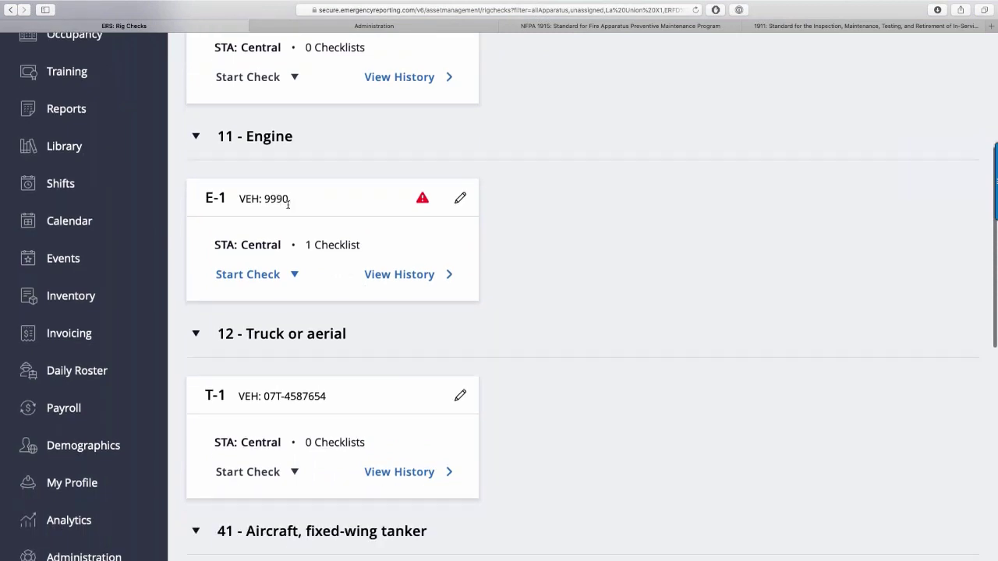
{"action": "left_click_drag", "start_coordinate": [296, 204], "coordinate": [235, 198]}
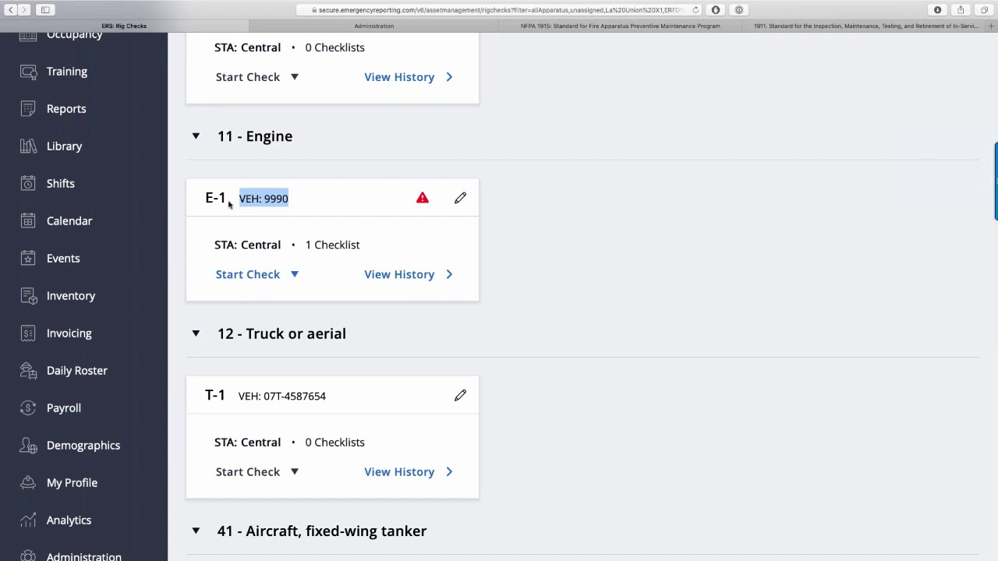
{"action": "left_click", "coordinate": [229, 214]}
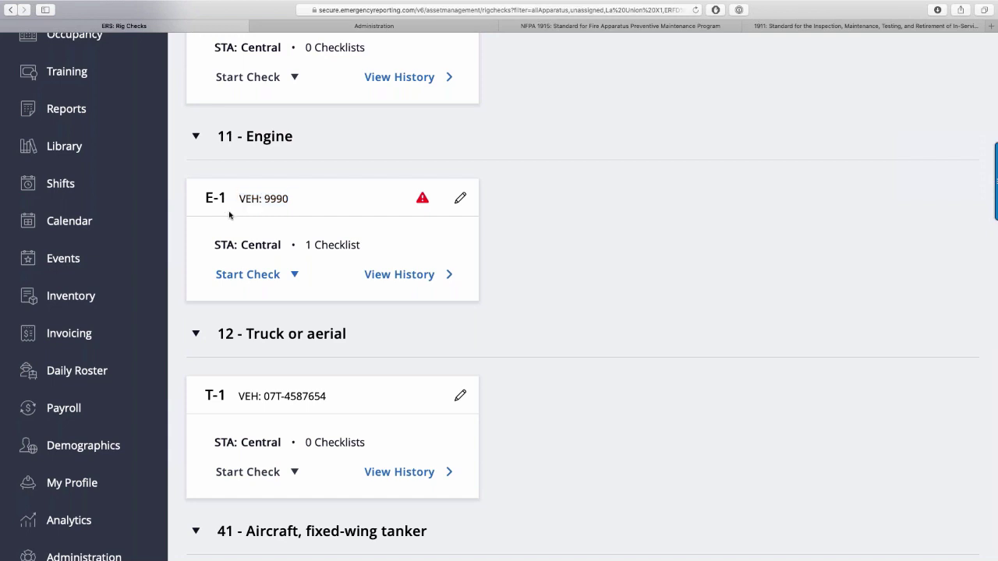
{"action": "left_click_drag", "start_coordinate": [227, 197], "coordinate": [201, 197]}
{"action": "left_click_drag", "start_coordinate": [298, 200], "coordinate": [238, 195]}
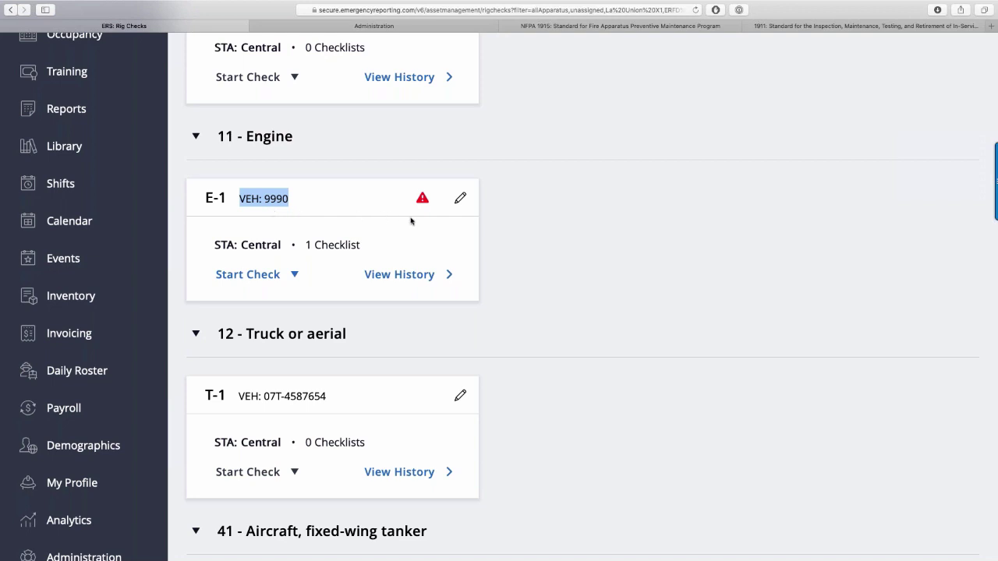
Check E-1's Start Check list for the Engine Check Form, then open E-1's Checklists page.
{"action": "left_click", "coordinate": [293, 280]}
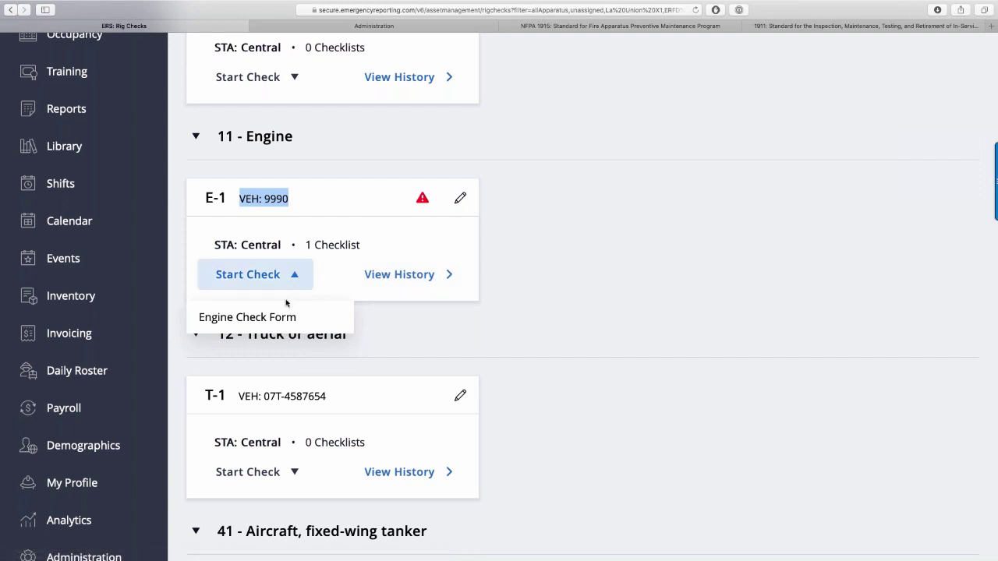
{"action": "left_click", "coordinate": [460, 210]}
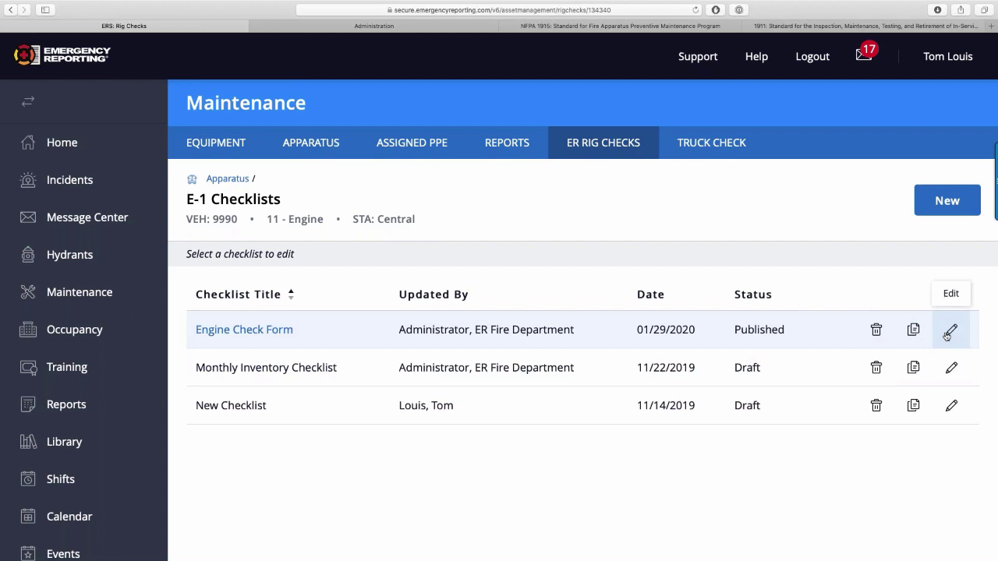
Open the Engine Check Form for editing and scroll through its Details and Meter Readings.
{"action": "left_click", "coordinate": [949, 332]}
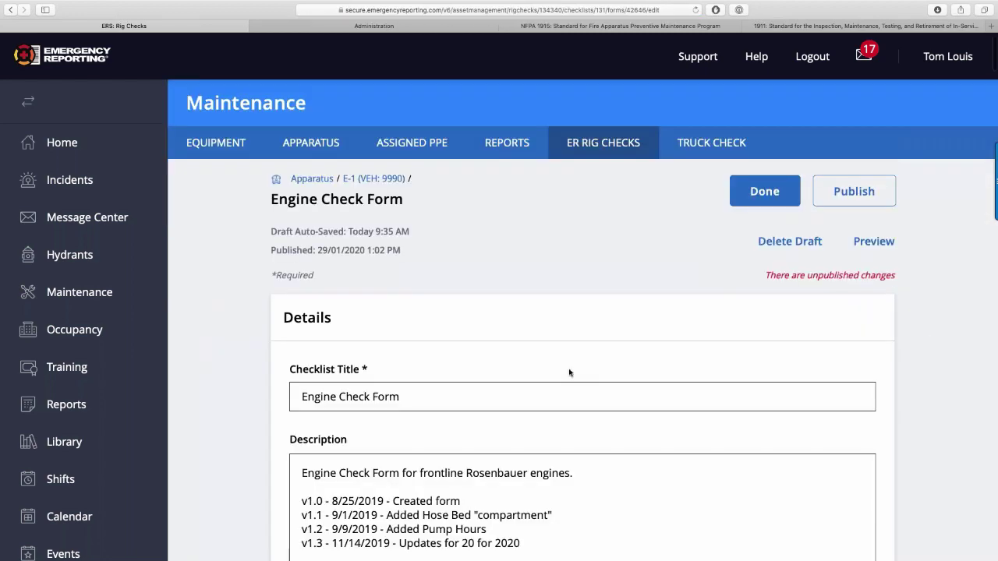
{"action": "scroll", "coordinate": [569, 372], "scroll_direction": "down", "scroll_amount": 5}
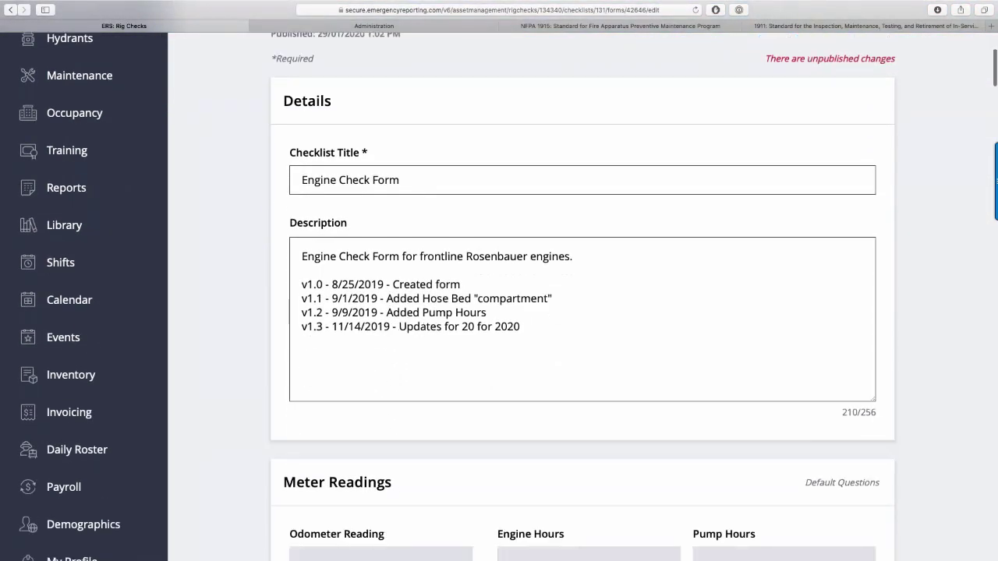
{"action": "scroll", "coordinate": [304, 335], "scroll_direction": "down", "scroll_amount": 6}
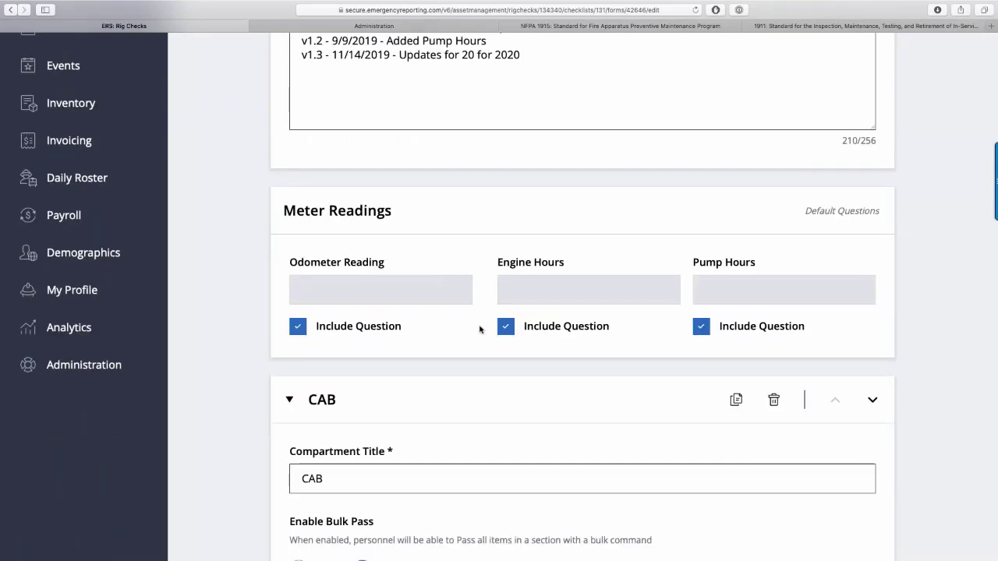
{"action": "scroll", "coordinate": [480, 329], "scroll_direction": "down", "scroll_amount": 5}
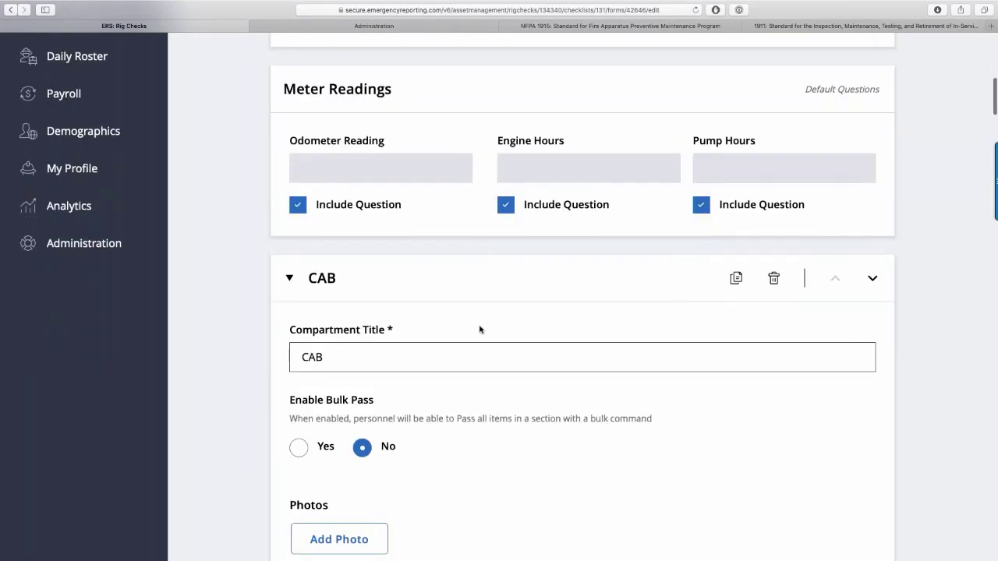
{"action": "scroll", "coordinate": [479, 329], "scroll_direction": "down", "scroll_amount": 2}
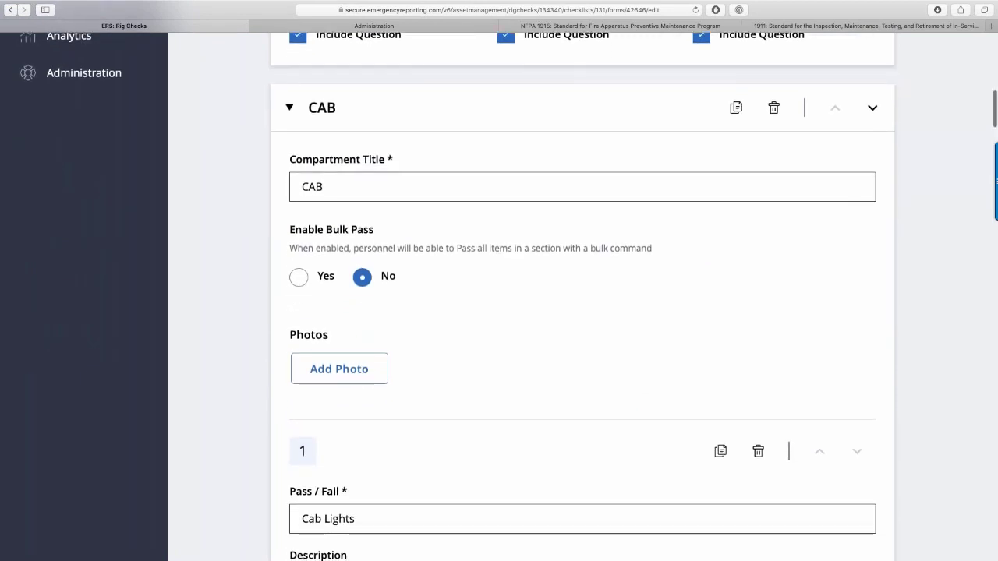
{"action": "scroll", "coordinate": [582, 296], "scroll_direction": "down", "scroll_amount": 10}
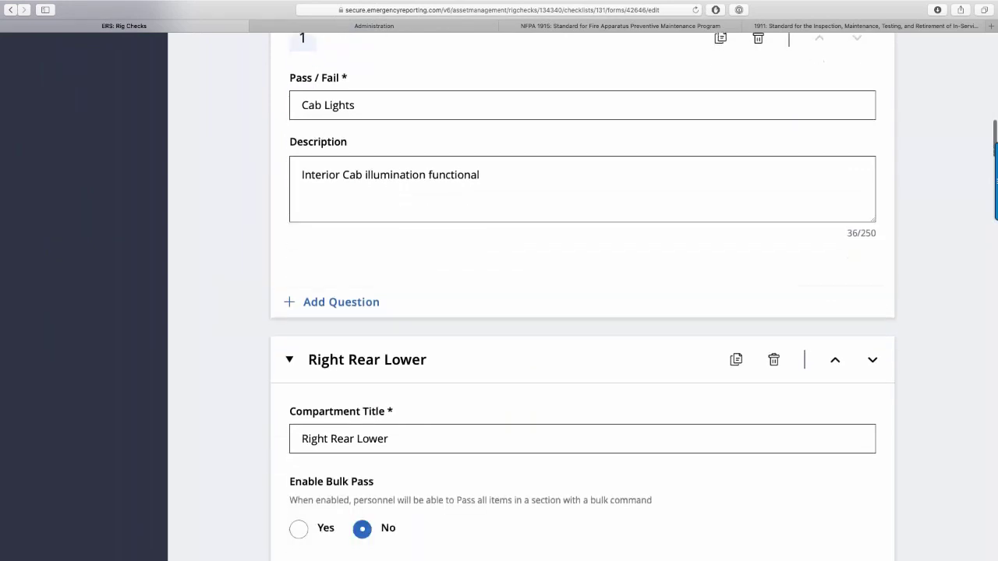
{"action": "scroll", "coordinate": [582, 296], "scroll_direction": "down", "scroll_amount": 6}
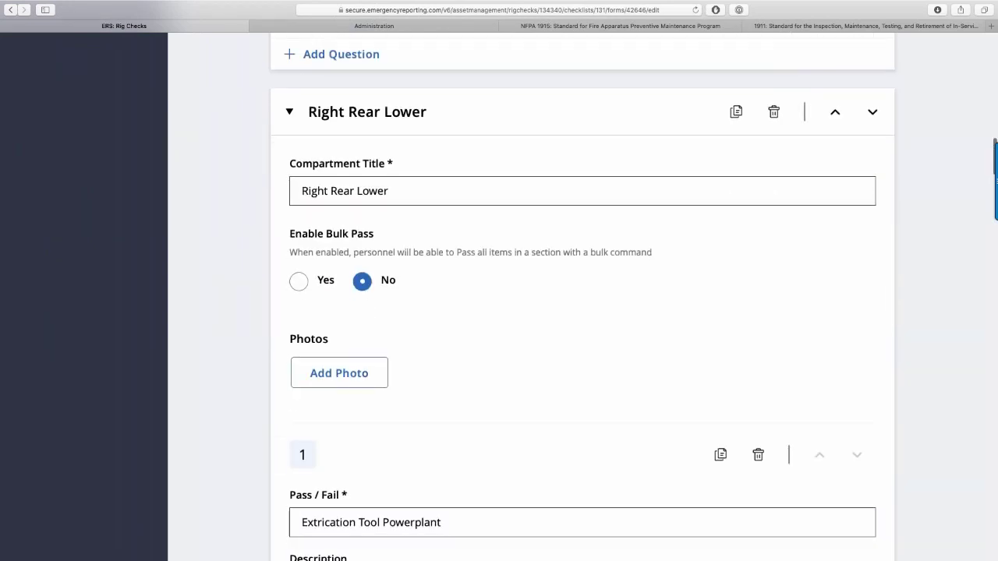
{"action": "scroll", "coordinate": [582, 296], "scroll_direction": "down", "scroll_amount": 10}
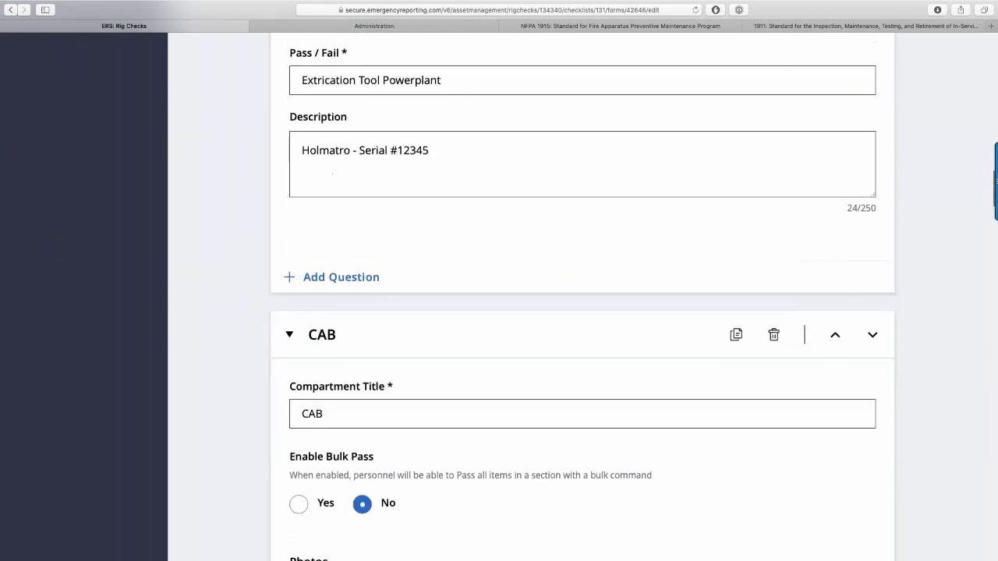
{"action": "scroll", "coordinate": [582, 296], "scroll_direction": "down", "scroll_amount": 3}
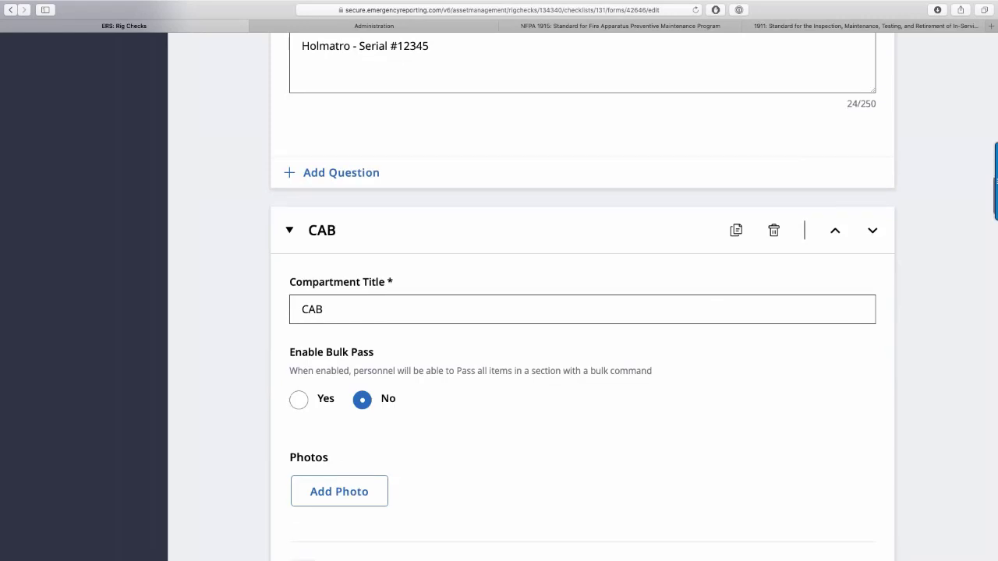
{"action": "scroll", "coordinate": [583, 296], "scroll_direction": "down", "scroll_amount": 3}
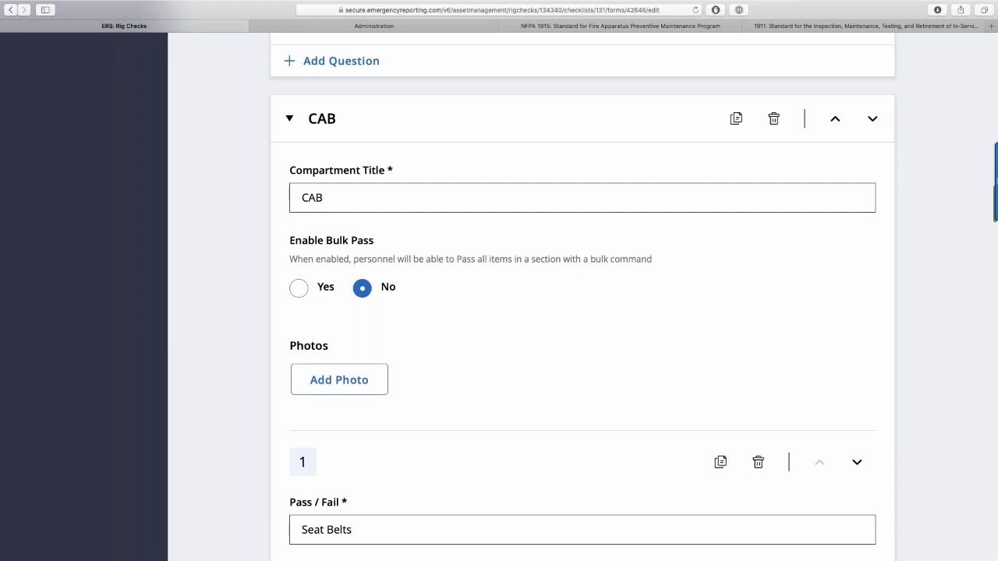
Look over the compartment sections down to the SCBA #1-1 - Officer pass/fail items.
{"action": "scroll", "coordinate": [421, 289], "scroll_direction": "up", "scroll_amount": 1}
{"action": "scroll", "coordinate": [420, 289], "scroll_direction": "down", "scroll_amount": 2}
{"action": "scroll", "coordinate": [421, 288], "scroll_direction": "up", "scroll_amount": 2}
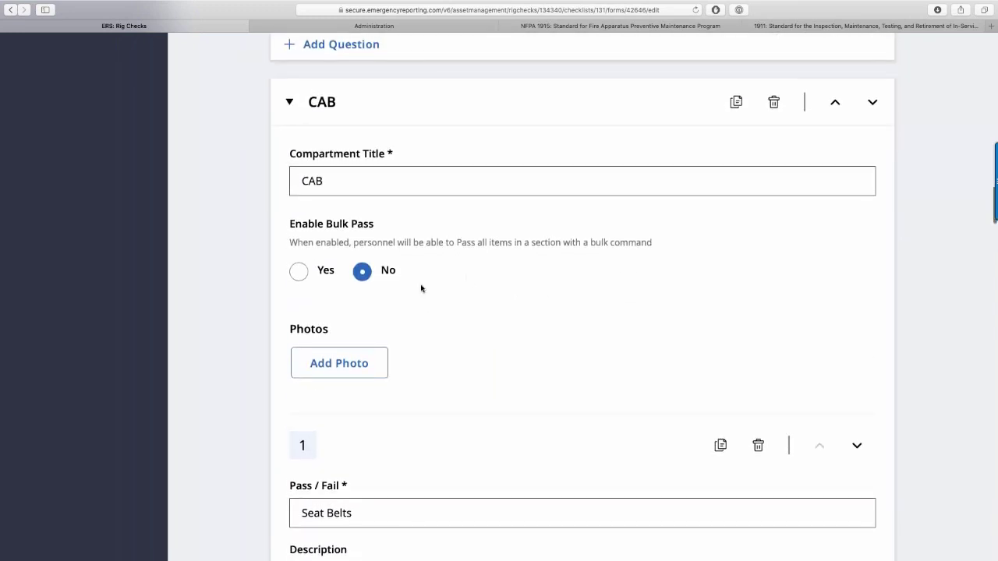
{"action": "scroll", "coordinate": [396, 237], "scroll_direction": "down", "scroll_amount": 5}
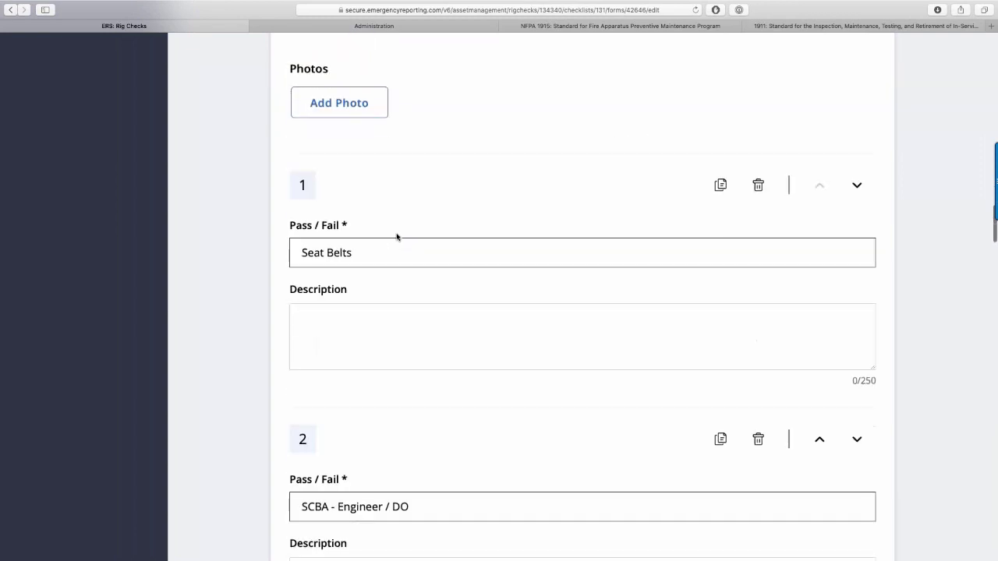
{"action": "scroll", "coordinate": [396, 237], "scroll_direction": "down", "scroll_amount": 7}
{"action": "scroll", "coordinate": [396, 237], "scroll_direction": "up", "scroll_amount": 1}
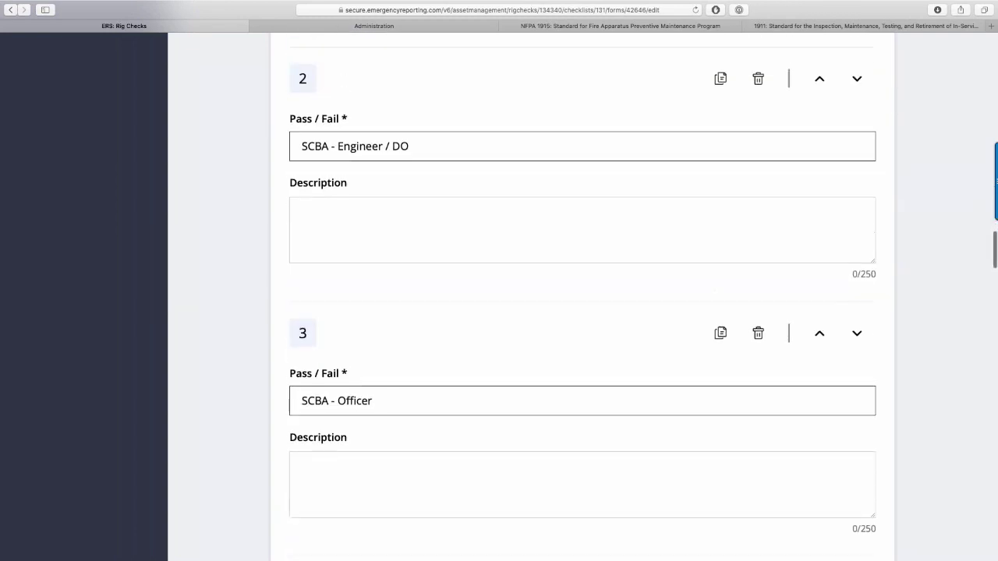
{"action": "scroll", "coordinate": [396, 234], "scroll_direction": "up", "scroll_amount": 3}
{"action": "scroll", "coordinate": [396, 234], "scroll_direction": "down", "scroll_amount": 2}
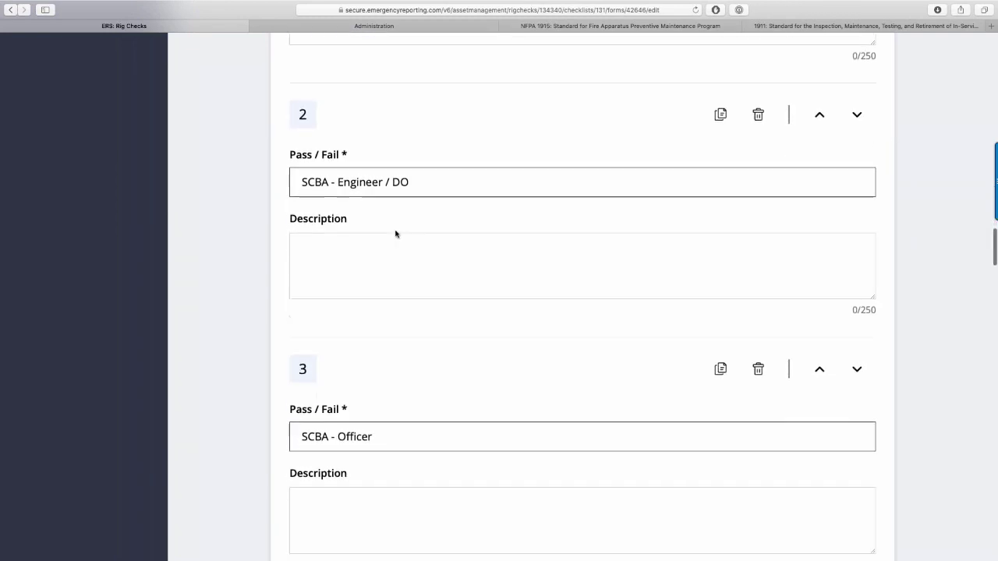
{"action": "scroll", "coordinate": [396, 233], "scroll_direction": "down", "scroll_amount": 1}
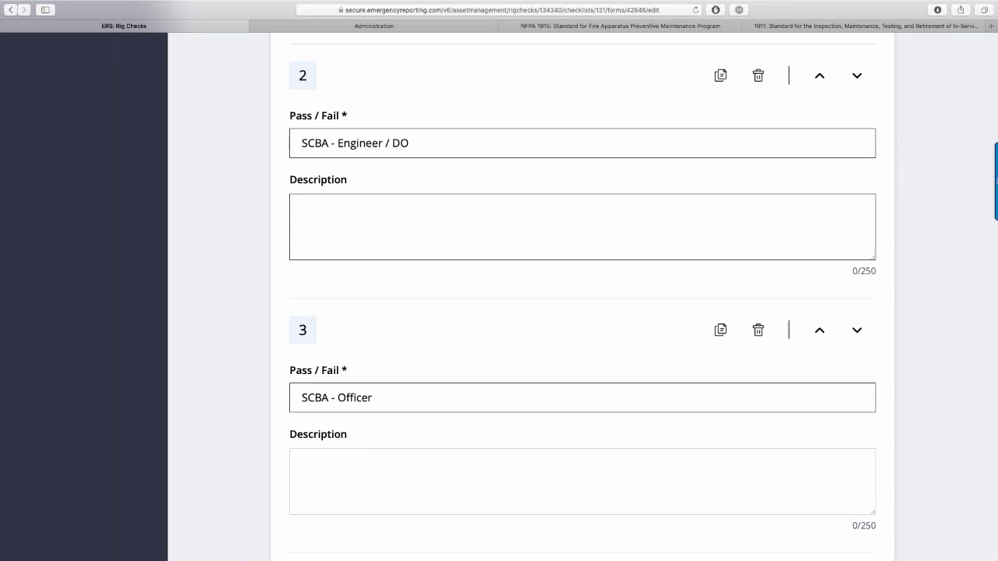
{"action": "scroll", "coordinate": [582, 298], "scroll_direction": "down", "scroll_amount": 3}
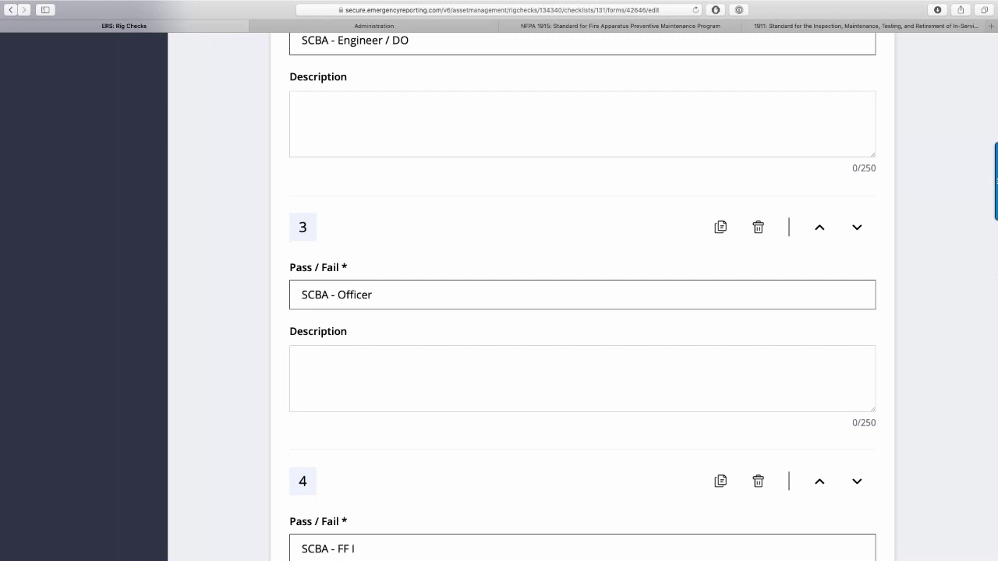
{"action": "scroll", "coordinate": [582, 299], "scroll_direction": "down", "scroll_amount": 15}
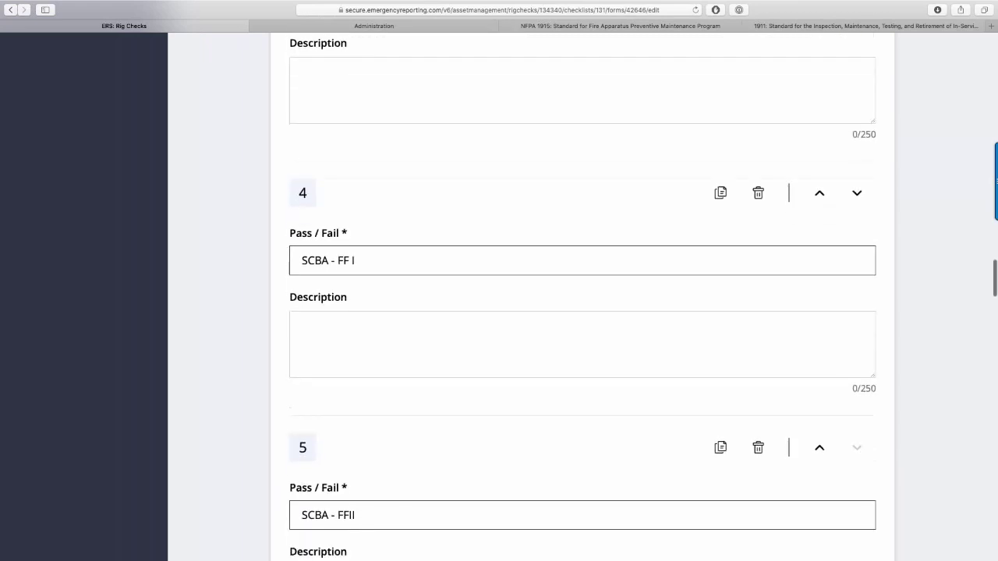
{"action": "scroll", "coordinate": [582, 299], "scroll_direction": "down", "scroll_amount": 10}
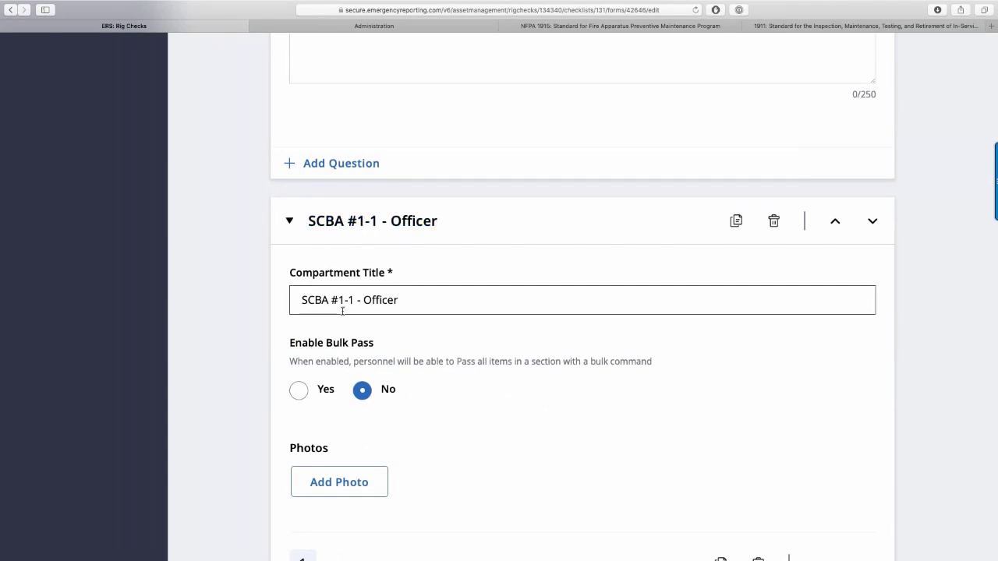
Review the SCBA #1-1 - Officer questions on the Engine Check Form.
{"action": "scroll", "coordinate": [342, 310], "scroll_direction": "down", "scroll_amount": 10}
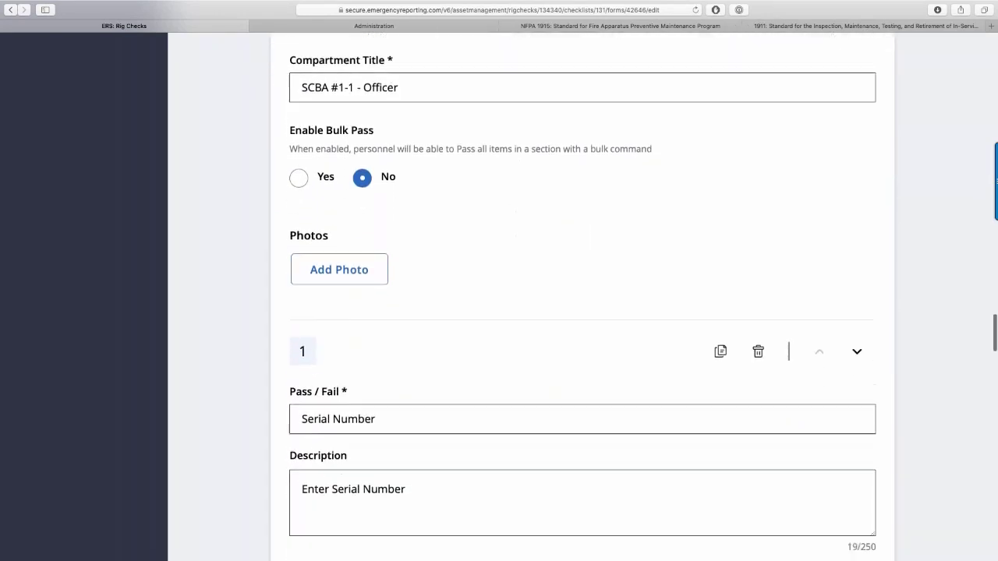
{"action": "scroll", "coordinate": [582, 312], "scroll_direction": "down", "scroll_amount": 2}
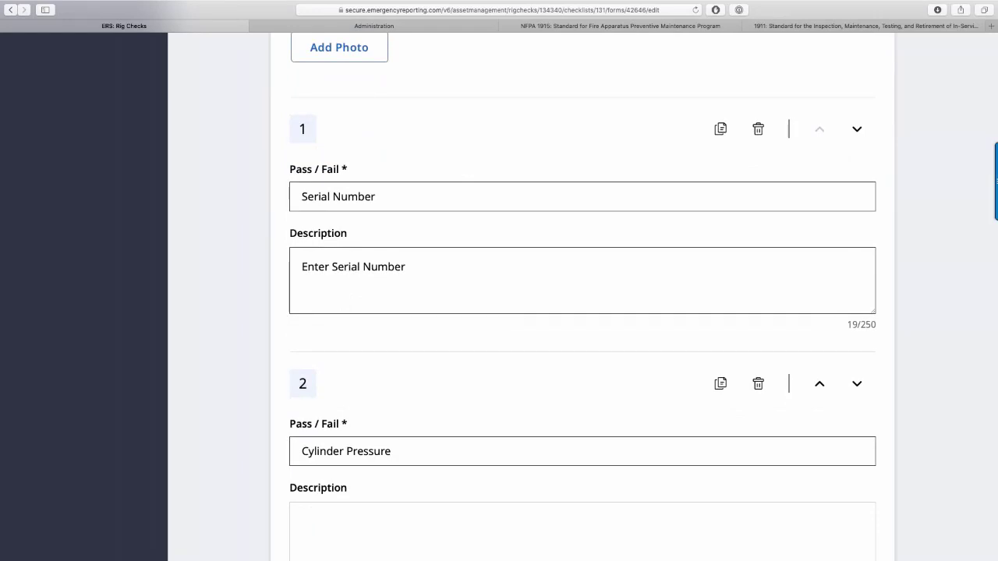
{"action": "scroll", "coordinate": [582, 312], "scroll_direction": "up", "scroll_amount": 3}
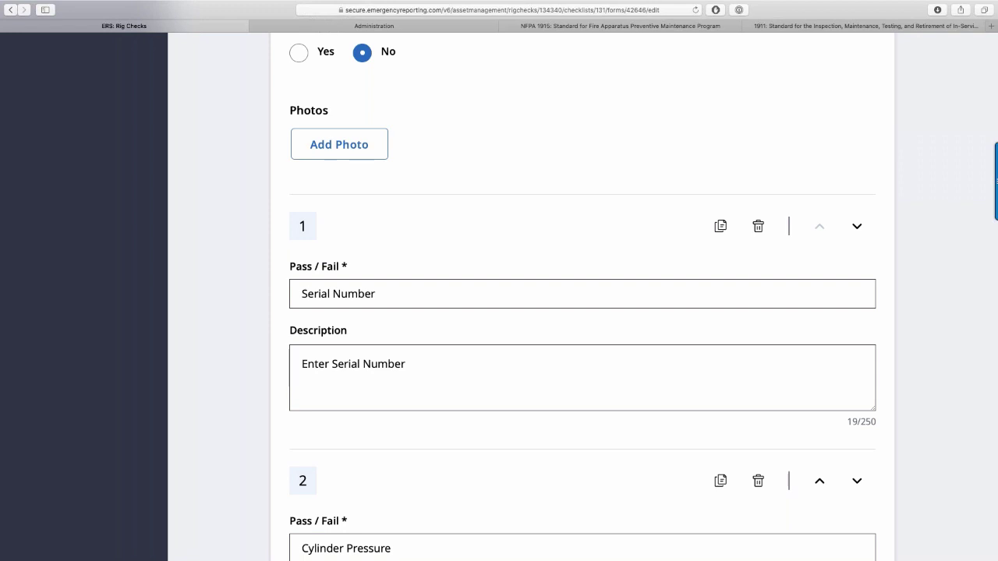
{"action": "scroll", "coordinate": [360, 53], "scroll_direction": "up", "scroll_amount": 4}
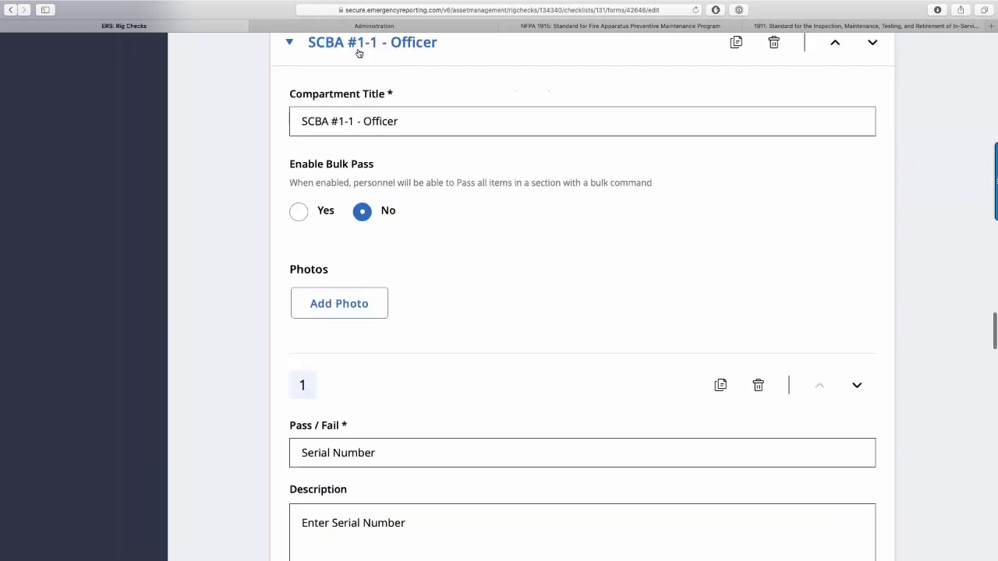
{"action": "scroll", "coordinate": [358, 52], "scroll_direction": "up", "scroll_amount": 2}
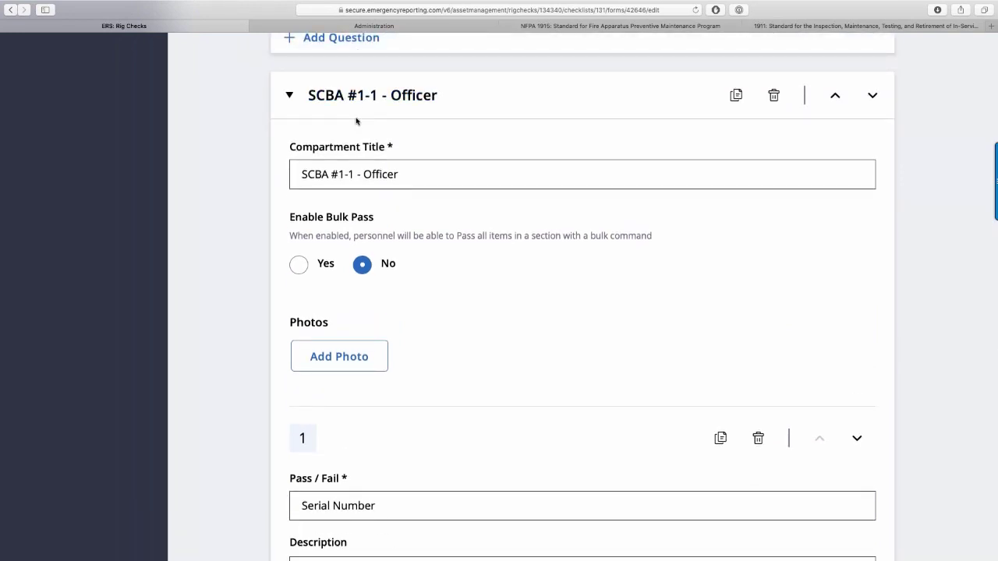
{"action": "scroll", "coordinate": [356, 120], "scroll_direction": "down", "scroll_amount": 9}
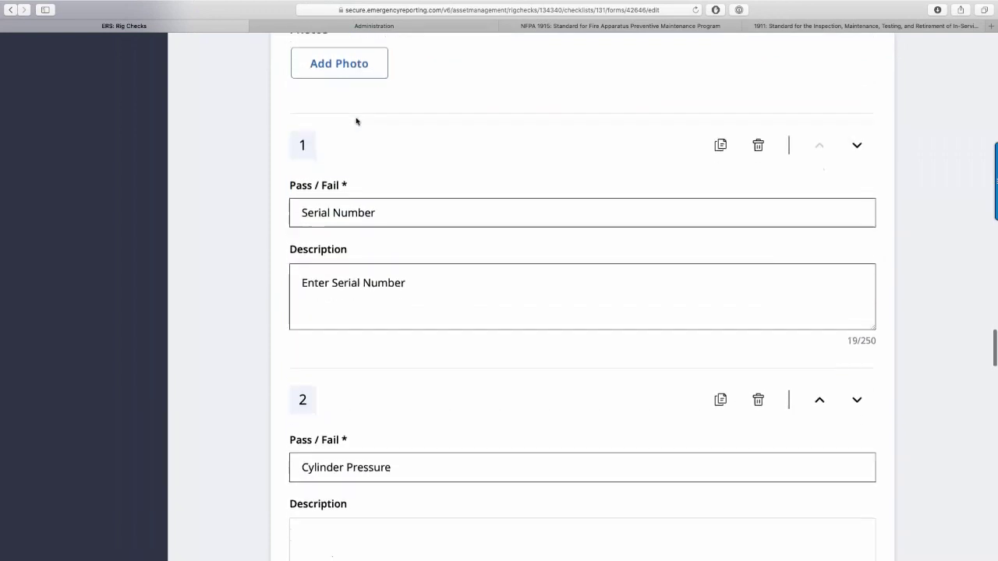
{"action": "scroll", "coordinate": [356, 121], "scroll_direction": "down", "scroll_amount": 1}
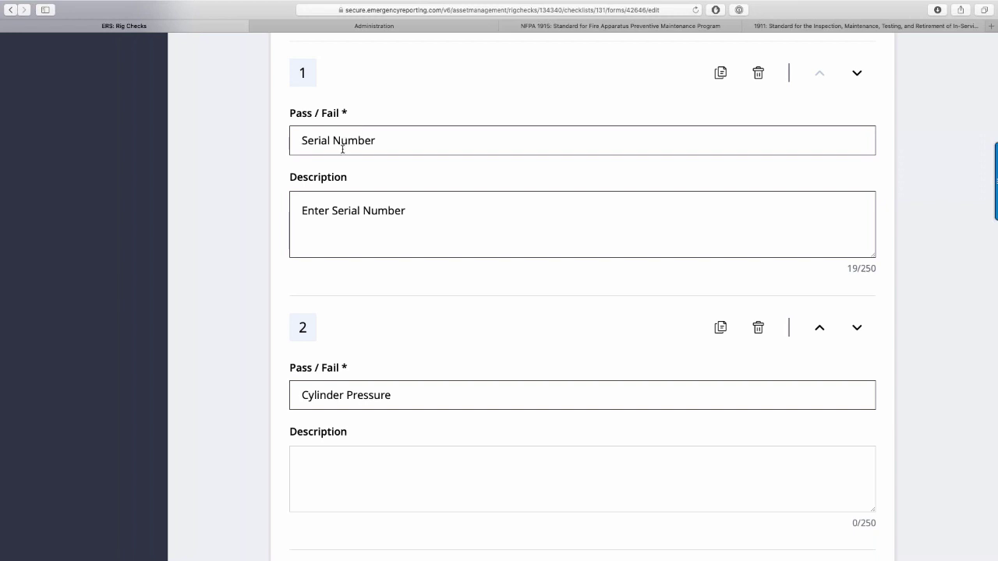
{"action": "scroll", "coordinate": [342, 148], "scroll_direction": "down", "scroll_amount": 3}
{"action": "scroll", "coordinate": [342, 149], "scroll_direction": "down", "scroll_amount": 15}
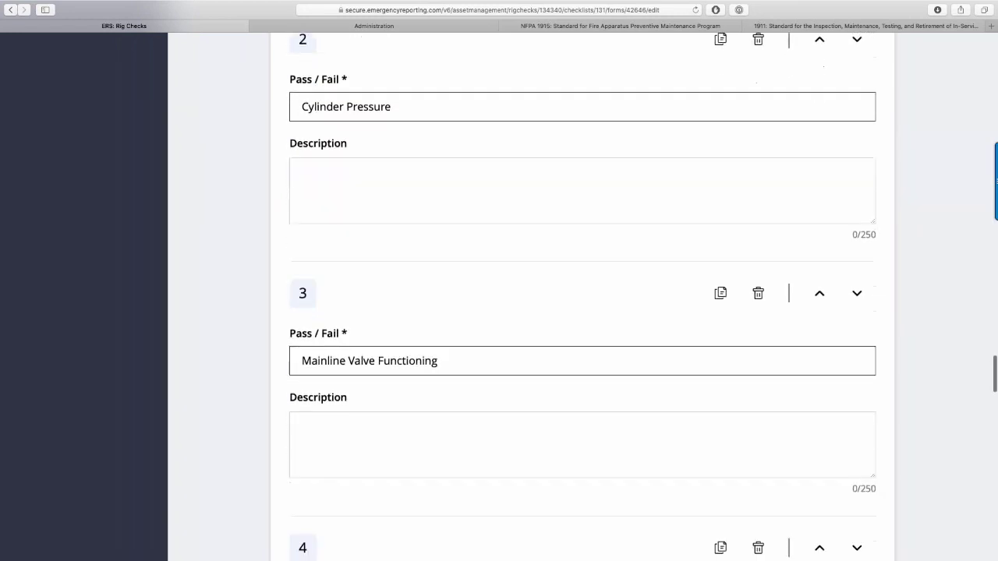
{"action": "scroll", "coordinate": [582, 311], "scroll_direction": "down", "scroll_amount": 6}
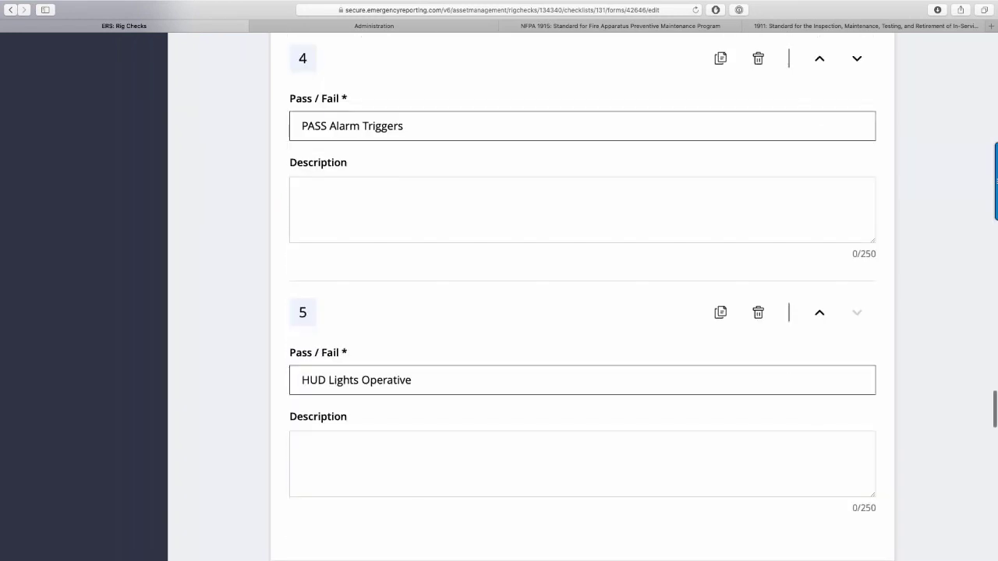
{"action": "scroll", "coordinate": [583, 312], "scroll_direction": "down", "scroll_amount": 2}
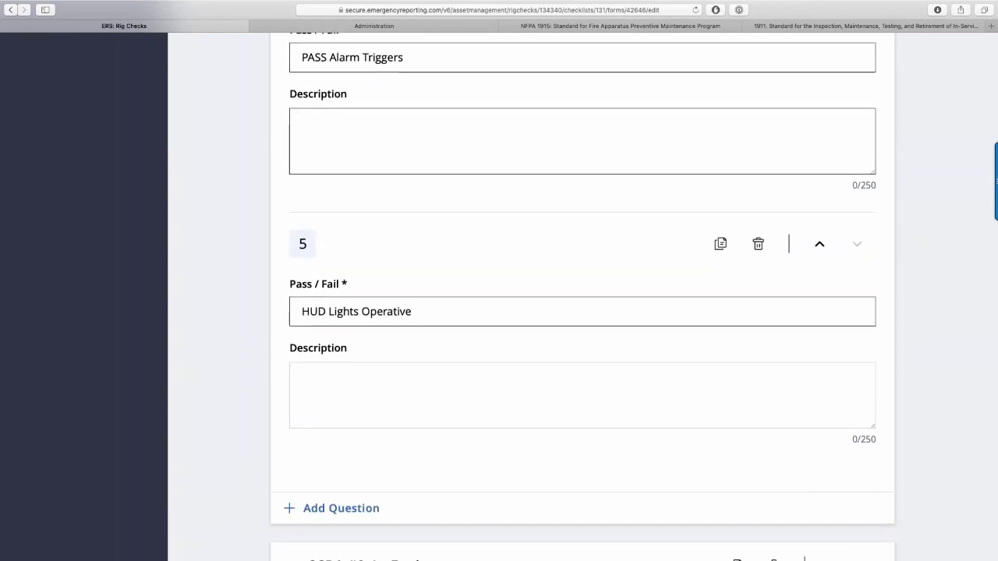
{"action": "scroll", "coordinate": [351, 225], "scroll_direction": "down", "scroll_amount": 1}
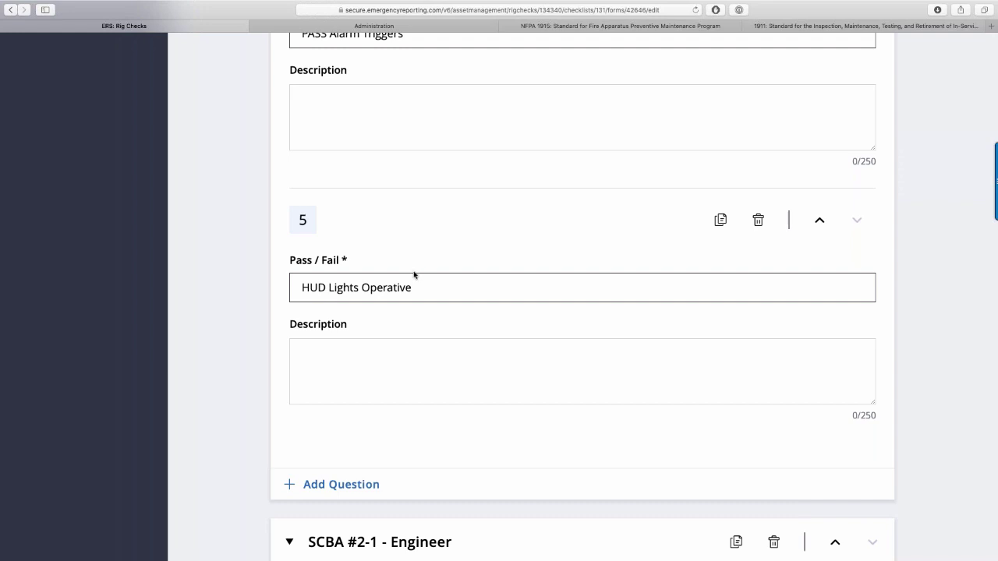
{"action": "scroll", "coordinate": [412, 274], "scroll_direction": "down", "scroll_amount": 1}
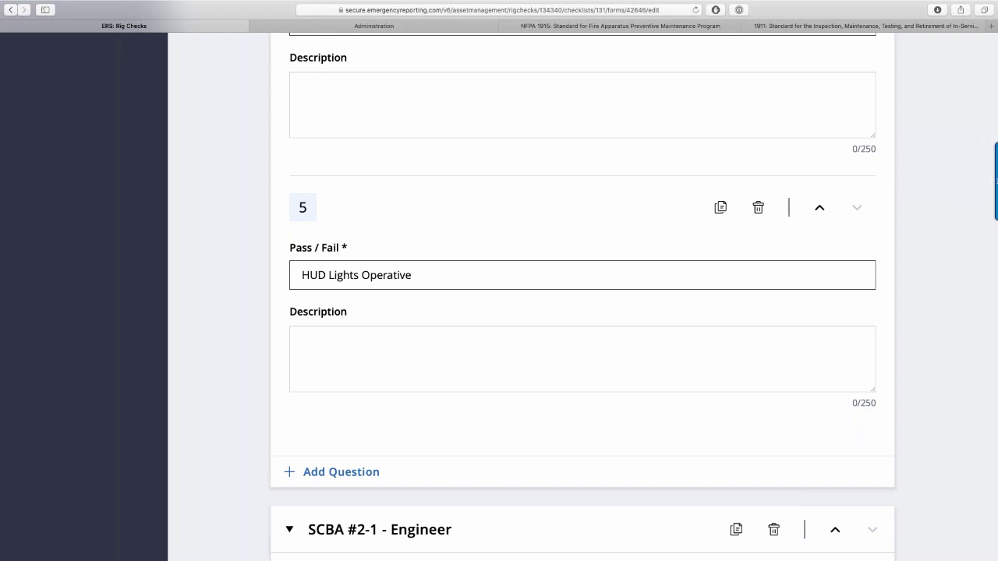
Return to the top of the form and publish the revised Engine Check Form.
{"action": "scroll", "coordinate": [532, 297], "scroll_direction": "down", "scroll_amount": 1}
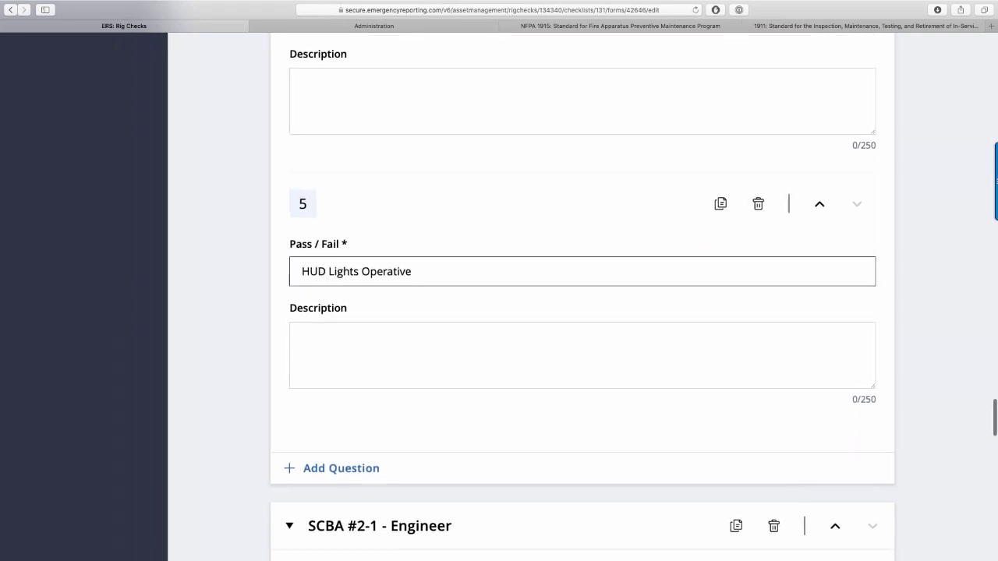
{"action": "scroll", "coordinate": [582, 296], "scroll_direction": "up", "scroll_amount": 10}
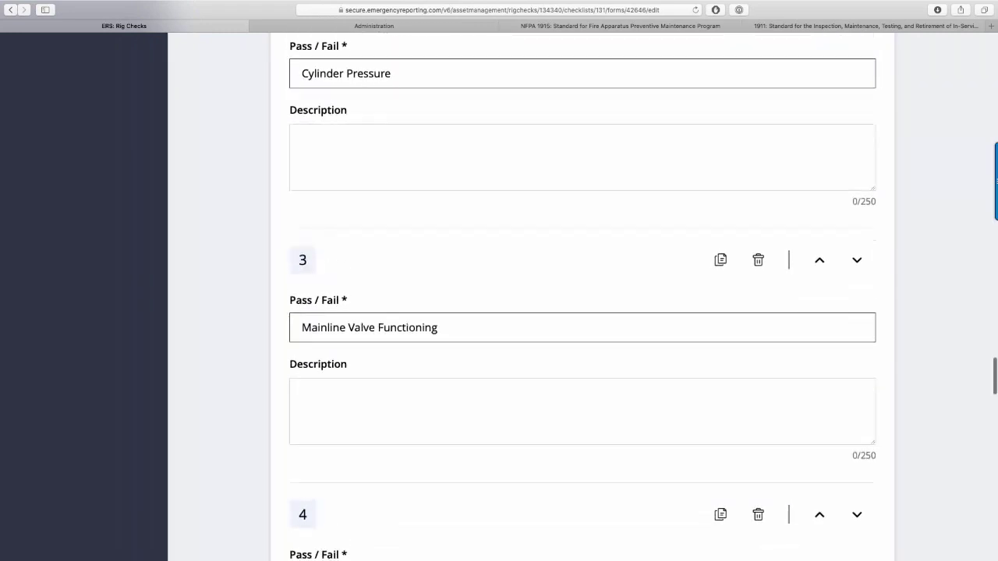
{"action": "scroll", "coordinate": [320, 190], "scroll_direction": "down", "scroll_amount": 5}
{"action": "scroll", "coordinate": [320, 189], "scroll_direction": "up", "scroll_amount": 14}
{"action": "scroll", "coordinate": [321, 189], "scroll_direction": "down", "scroll_amount": 13}
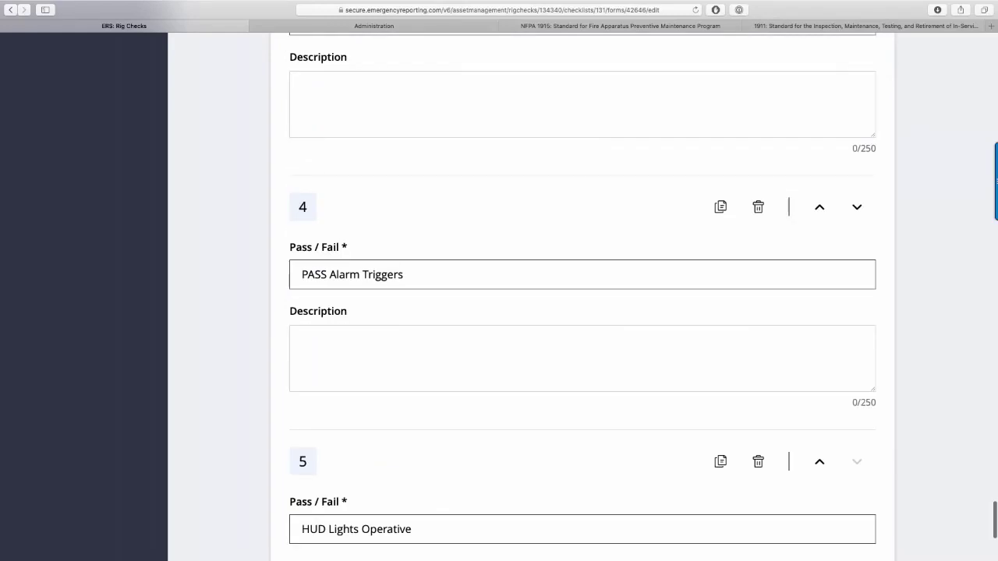
{"action": "scroll", "coordinate": [320, 189], "scroll_direction": "down", "scroll_amount": 5}
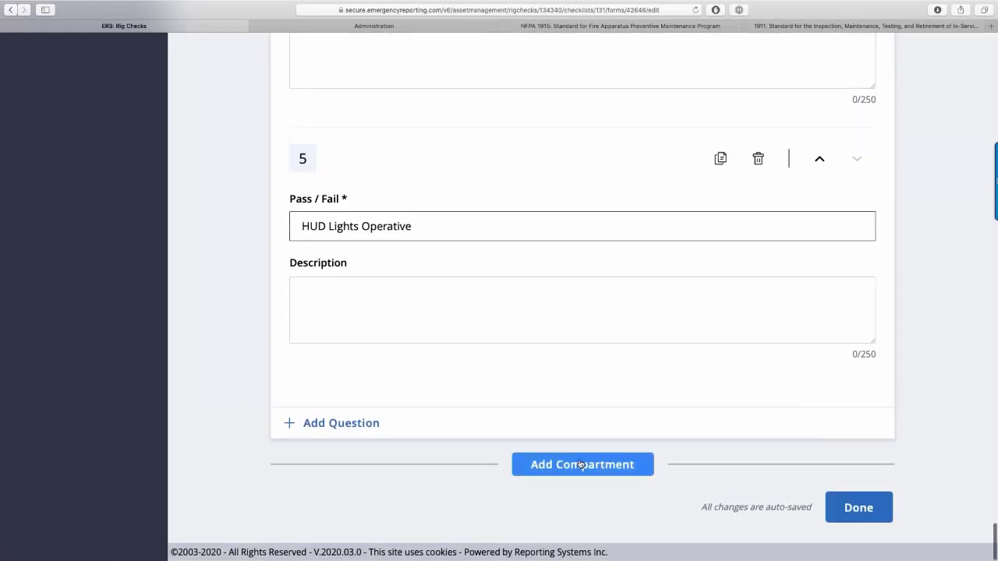
{"action": "scroll", "coordinate": [581, 464], "scroll_direction": "up", "scroll_amount": 10}
{"action": "scroll", "coordinate": [581, 464], "scroll_direction": "down", "scroll_amount": 4}
{"action": "scroll", "coordinate": [579, 464], "scroll_direction": "down", "scroll_amount": 5}
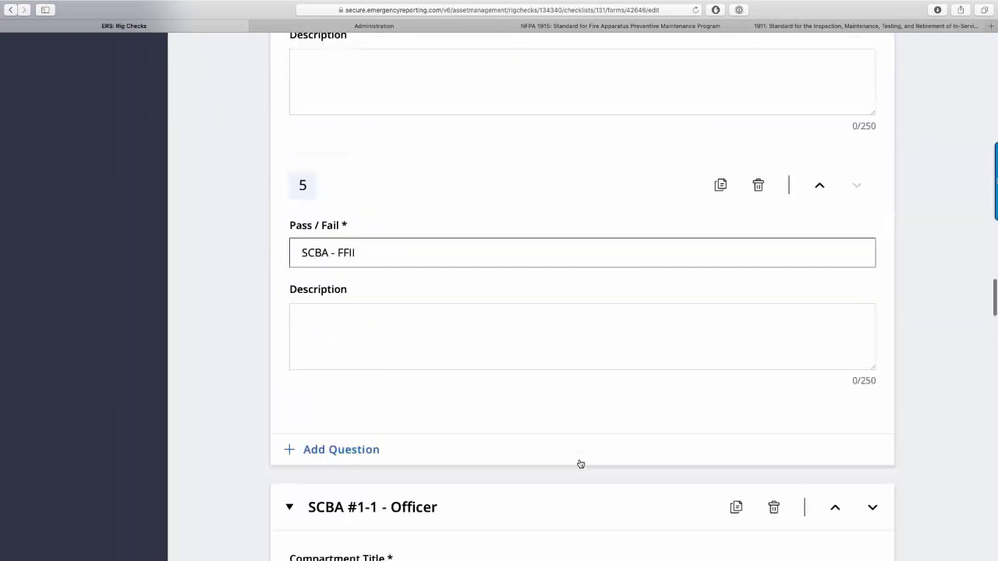
{"action": "scroll", "coordinate": [580, 464], "scroll_direction": "up", "scroll_amount": 20}
{"action": "left_click", "coordinate": [851, 204]}
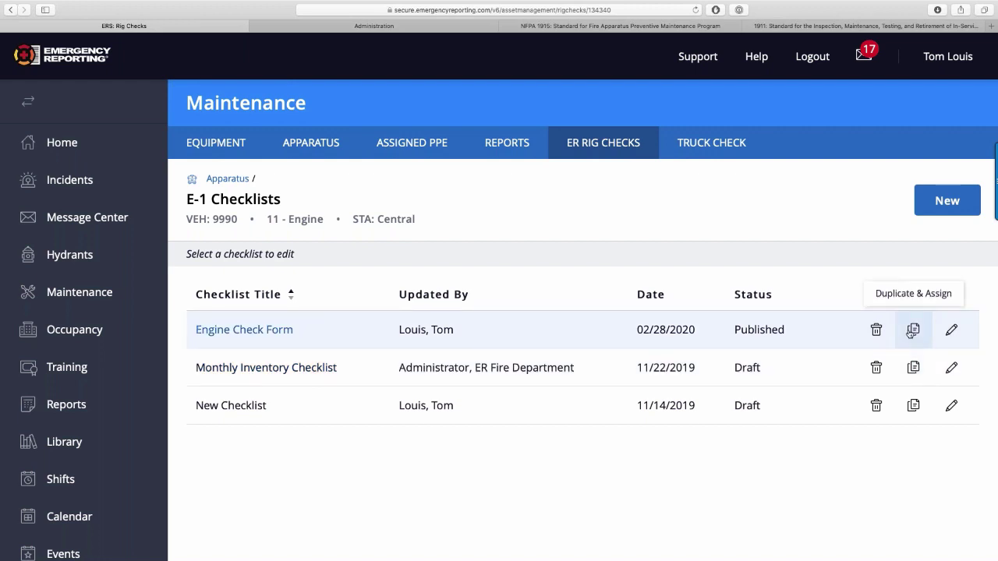
Duplicate & Assign the Engine Check Form, selecting engine E-4 under 11 - Engine.
{"action": "left_click", "coordinate": [912, 329]}
{"action": "scroll", "coordinate": [361, 335], "scroll_direction": "down", "scroll_amount": 5}
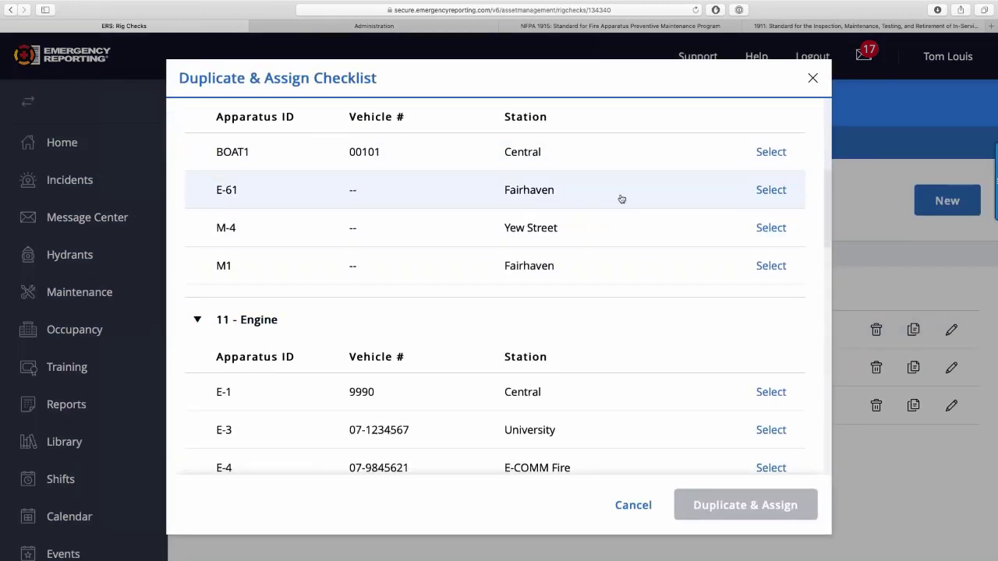
{"action": "scroll", "coordinate": [608, 230], "scroll_direction": "down", "scroll_amount": 4}
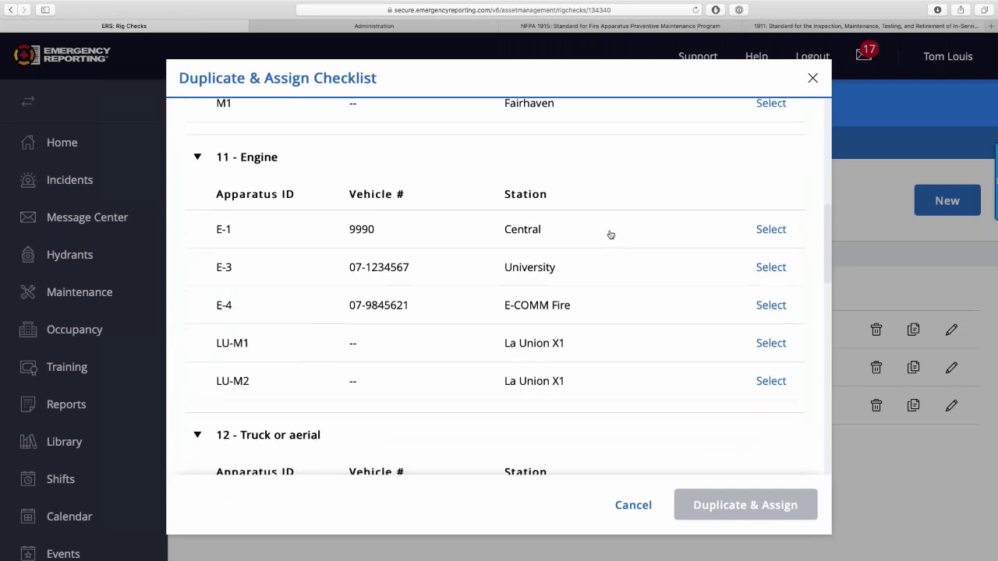
{"action": "left_click", "coordinate": [769, 311]}
{"action": "left_click", "coordinate": [733, 514]}
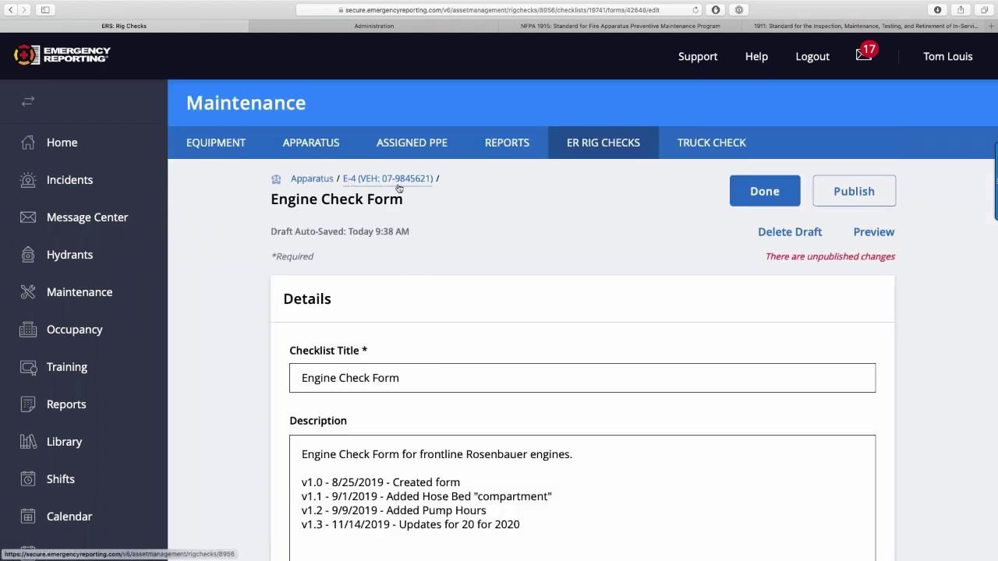
{"action": "scroll", "coordinate": [387, 287], "scroll_direction": "down", "scroll_amount": 1}
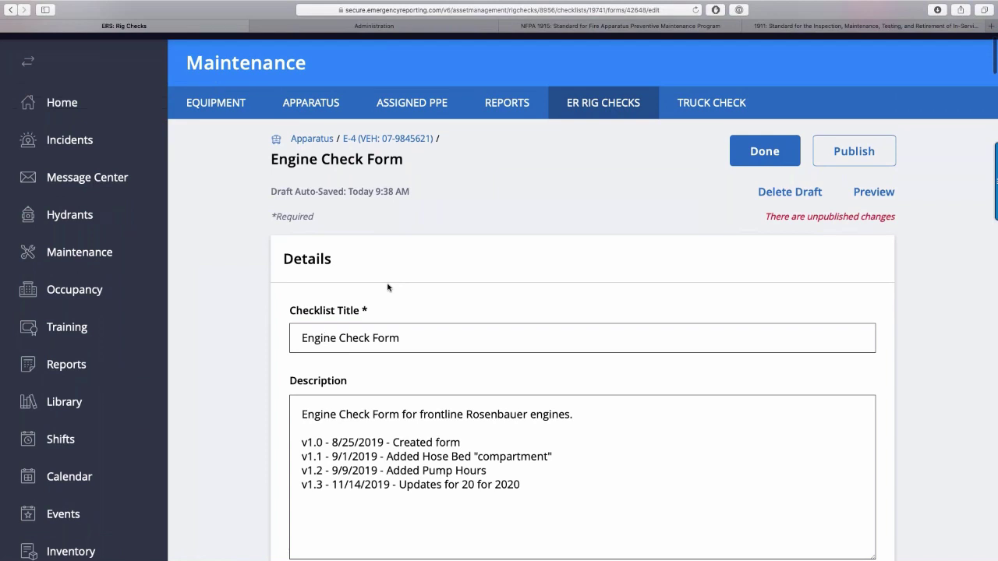
{"action": "scroll", "coordinate": [387, 288], "scroll_direction": "down", "scroll_amount": 2}
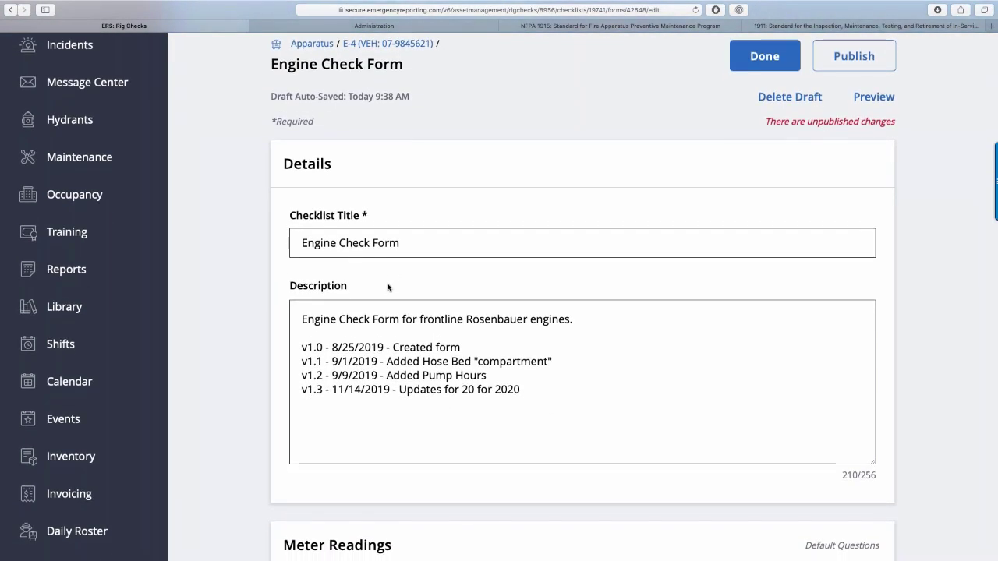
{"action": "scroll", "coordinate": [387, 287], "scroll_direction": "down", "scroll_amount": 2}
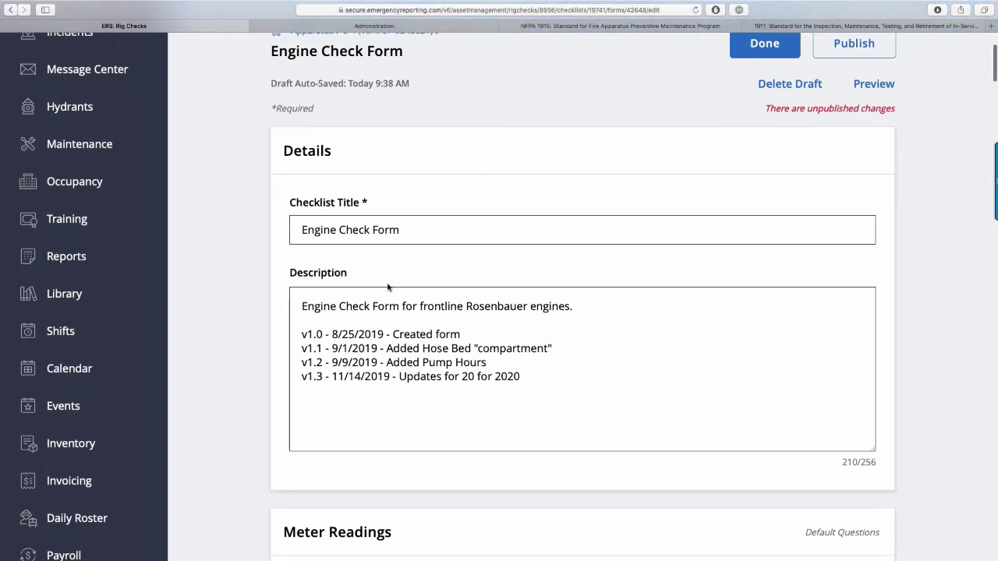
{"action": "scroll", "coordinate": [387, 288], "scroll_direction": "up", "scroll_amount": 2}
{"action": "scroll", "coordinate": [388, 288], "scroll_direction": "down", "scroll_amount": 10}
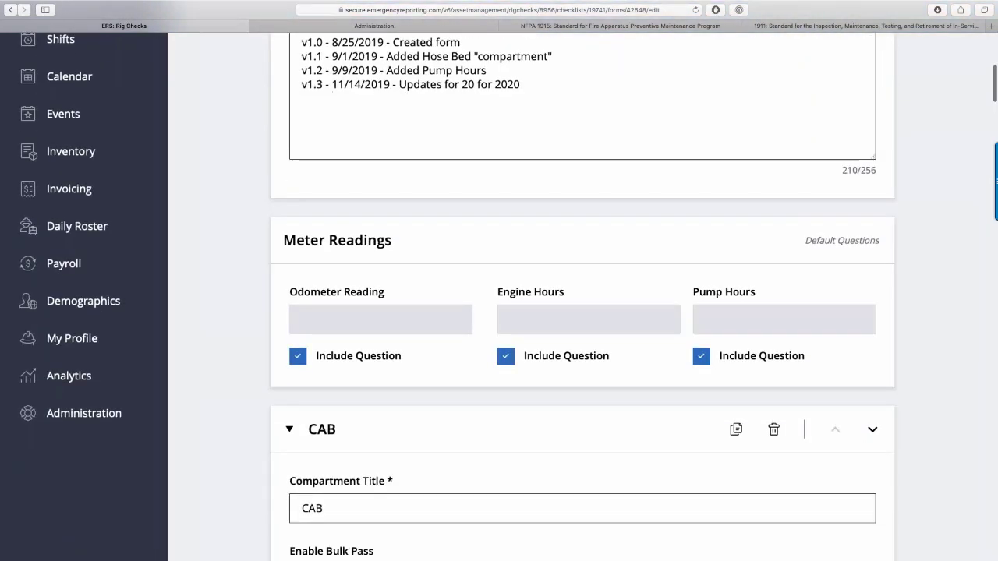
{"action": "scroll", "coordinate": [583, 291], "scroll_direction": "down", "scroll_amount": 3}
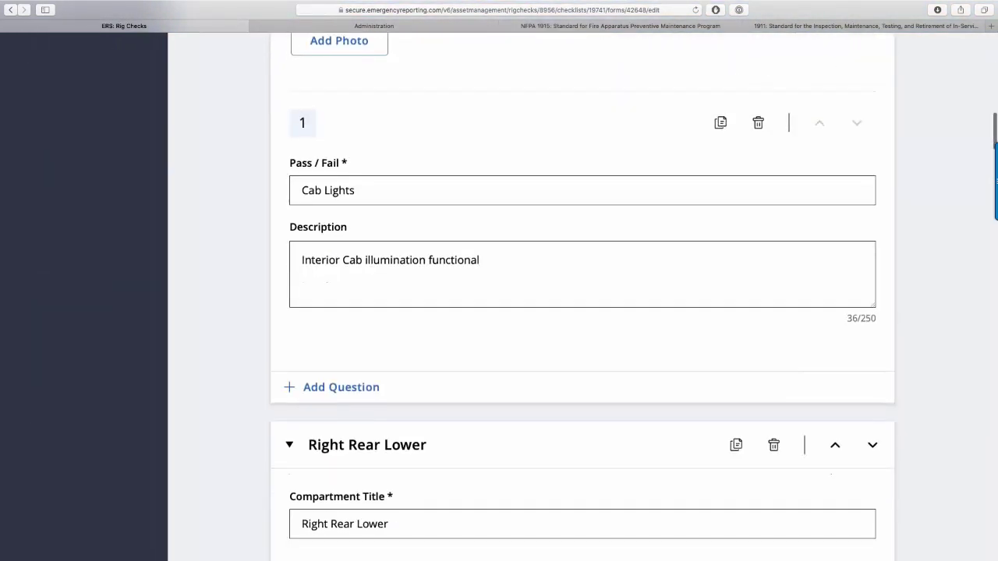
{"action": "scroll", "coordinate": [583, 290], "scroll_direction": "down", "scroll_amount": 10}
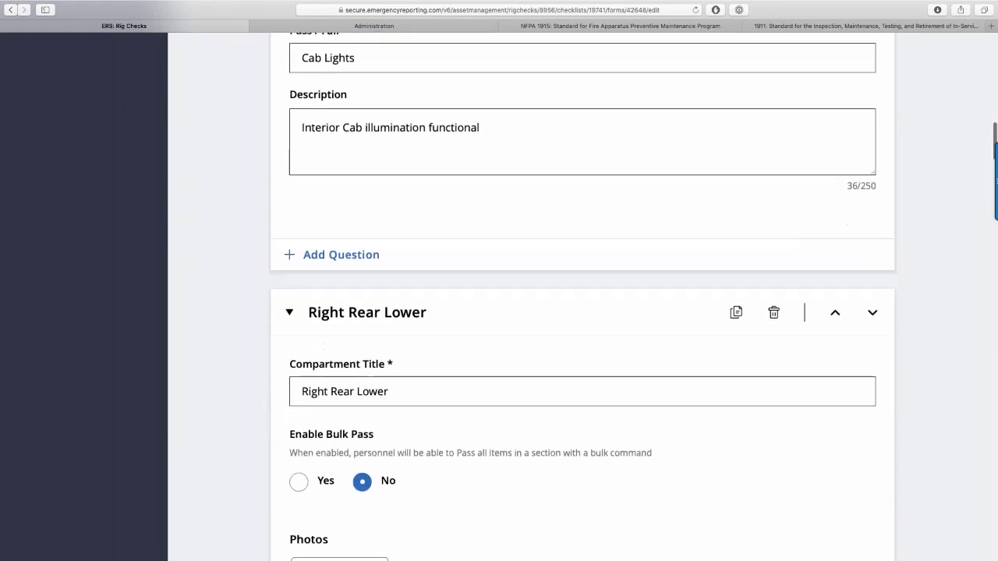
{"action": "scroll", "coordinate": [331, 377], "scroll_direction": "down", "scroll_amount": 4}
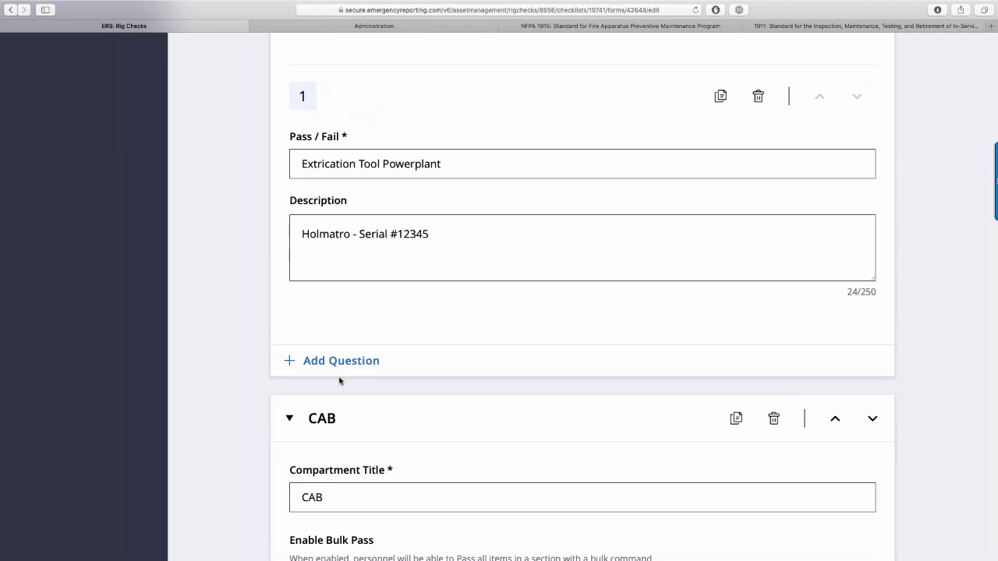
{"action": "scroll", "coordinate": [340, 382], "scroll_direction": "up", "scroll_amount": 1}
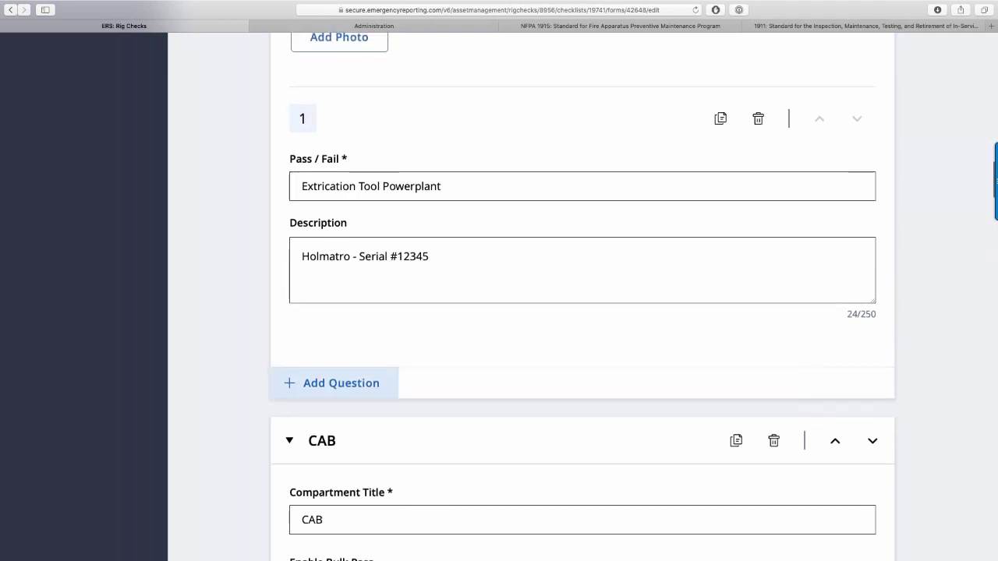
{"action": "scroll", "coordinate": [363, 387], "scroll_direction": "up", "scroll_amount": 1}
{"action": "scroll", "coordinate": [367, 389], "scroll_direction": "up", "scroll_amount": 6}
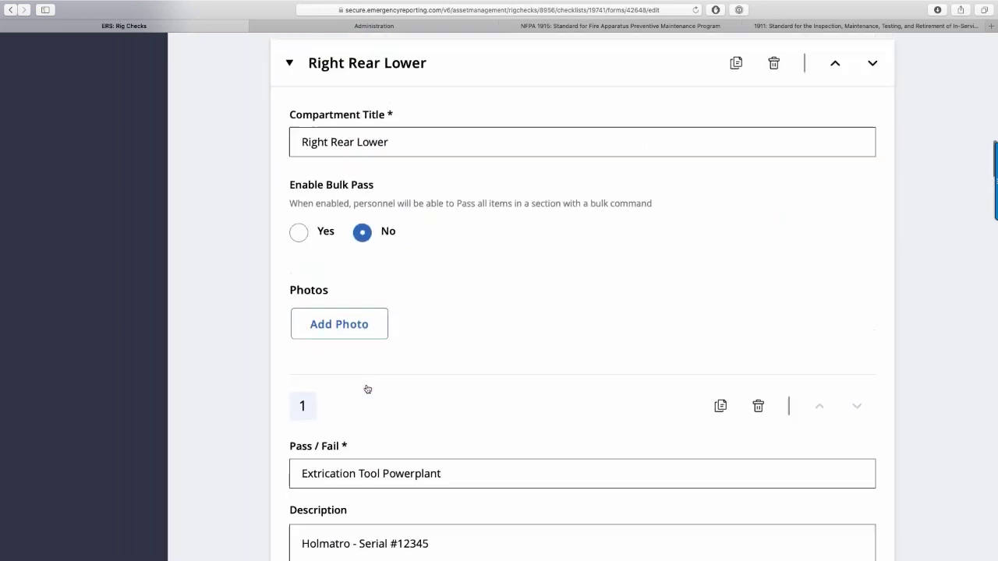
{"action": "scroll", "coordinate": [368, 389], "scroll_direction": "down", "scroll_amount": 15}
{"action": "scroll", "coordinate": [367, 389], "scroll_direction": "up", "scroll_amount": 2}
{"action": "scroll", "coordinate": [367, 389], "scroll_direction": "up", "scroll_amount": 10}
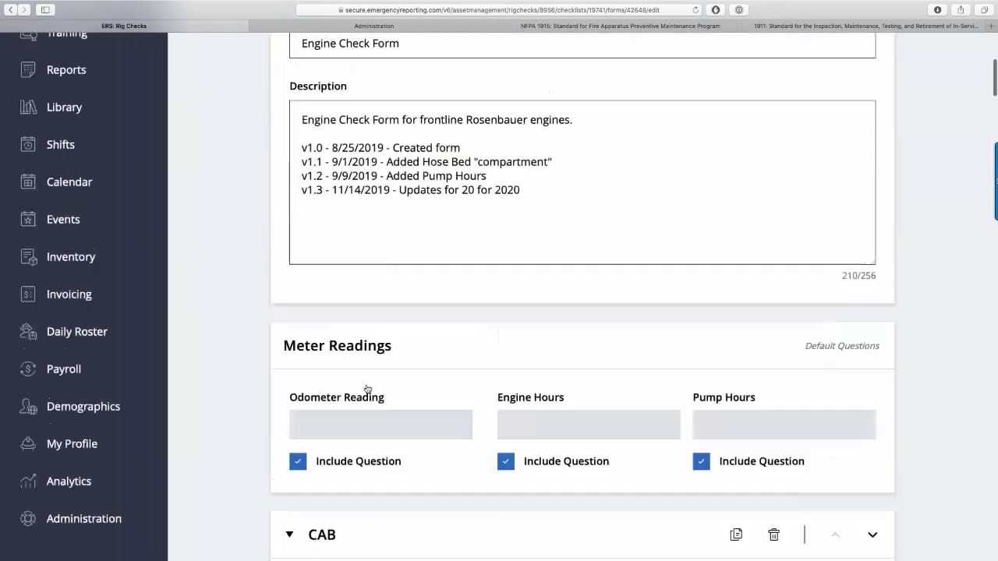
{"action": "scroll", "coordinate": [376, 374], "scroll_direction": "up", "scroll_amount": 4}
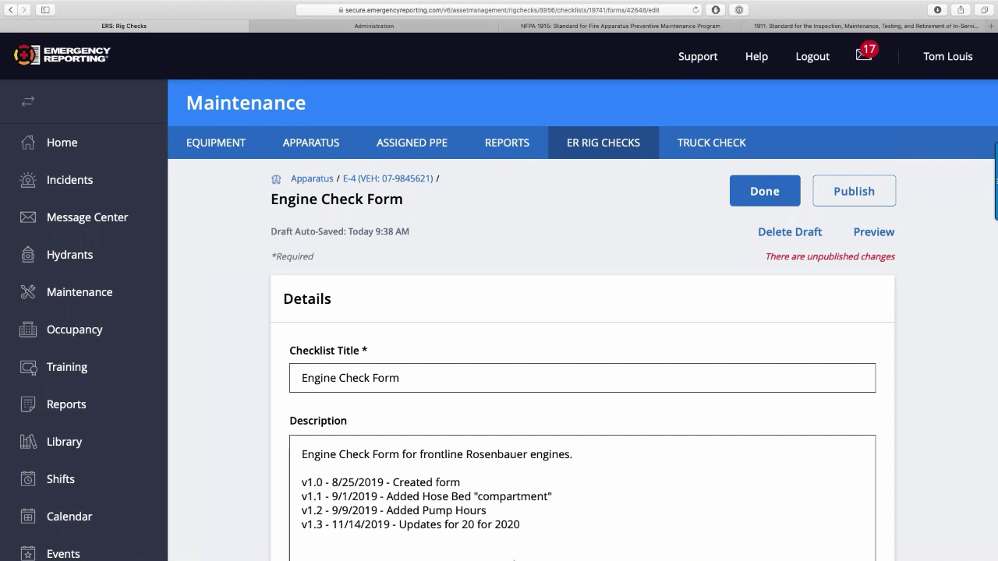
Click into the form Description, then bring up the Reflector 3 iPhone mirror showing the mobile sign-in page.
{"action": "left_click", "coordinate": [515, 537]}
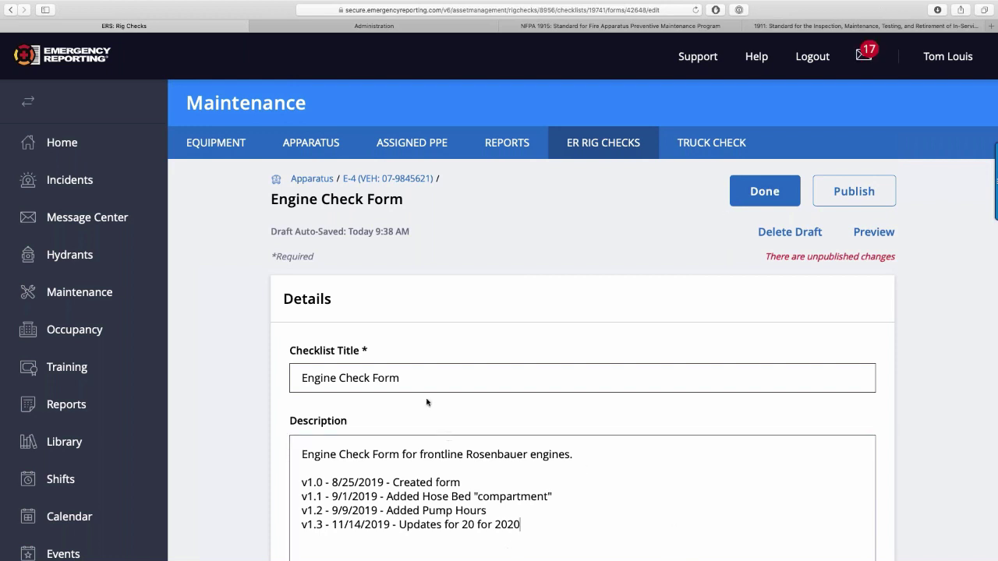
{"action": "mouse_move", "coordinate": [3, 6]}
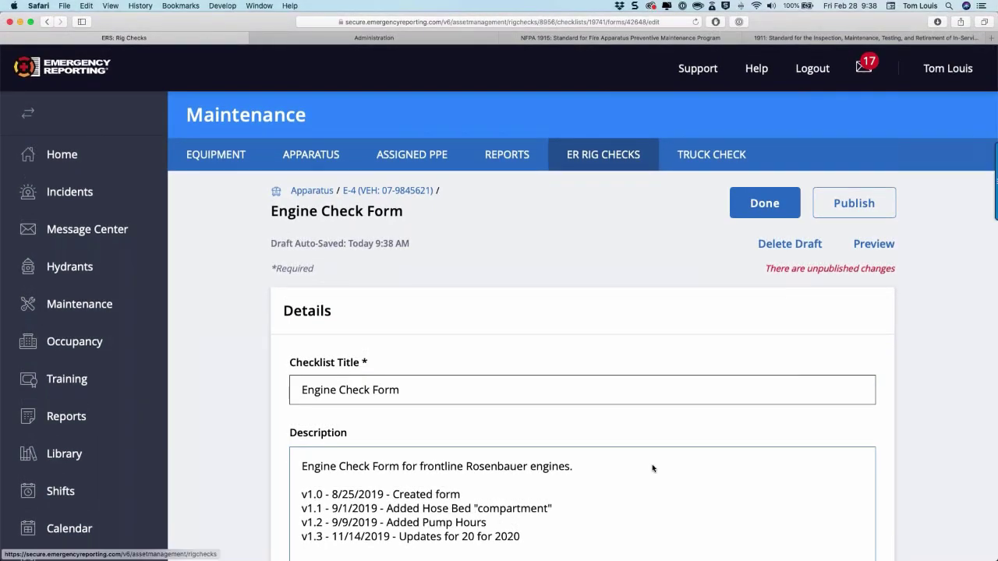
{"action": "left_click", "coordinate": [758, 543]}
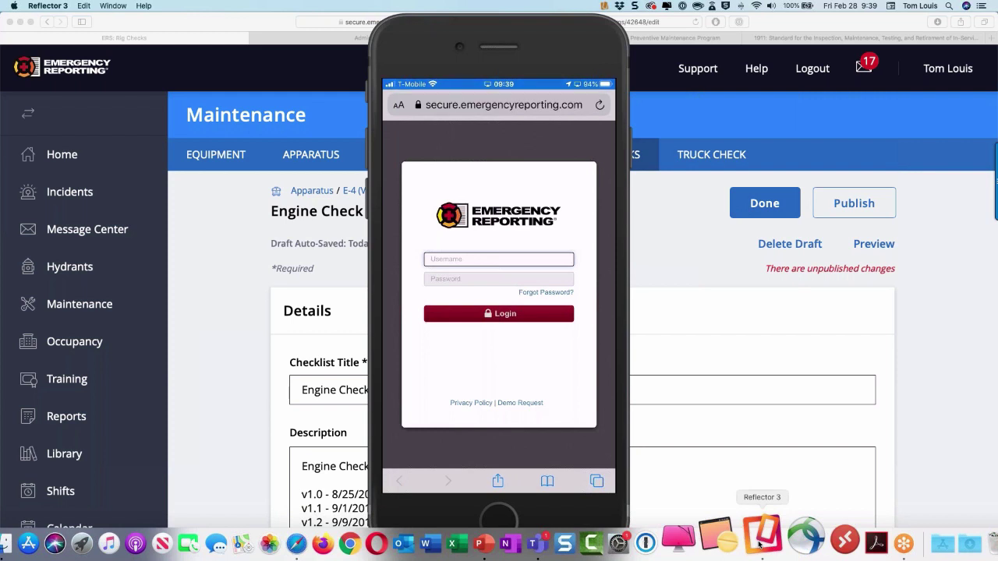
Use the mirrored iPhone for the rig check (12355, 123.00, 123), then quit Reflector 3.
{"action": "left_click", "coordinate": [250, 325]}
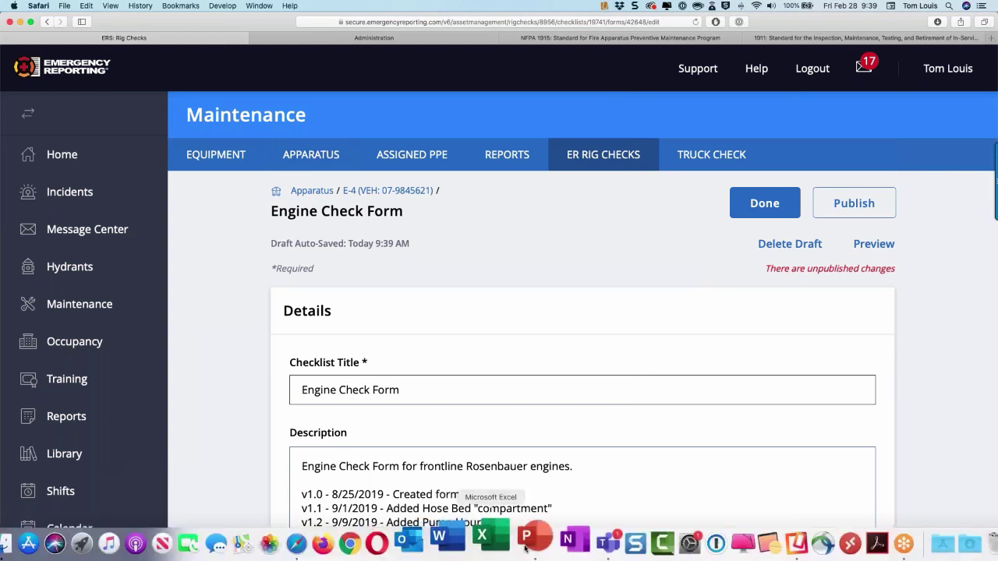
{"action": "left_click", "coordinate": [760, 533]}
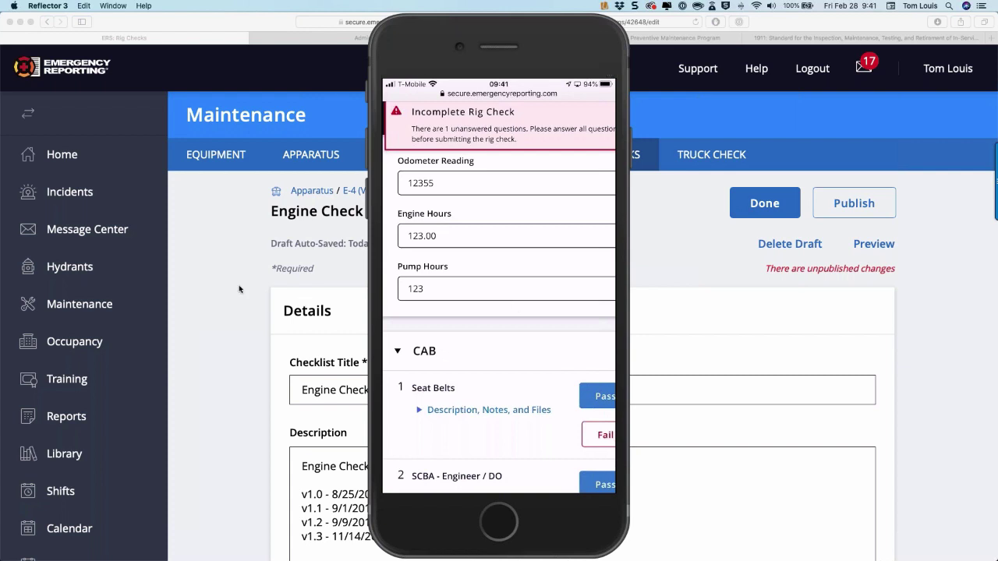
{"action": "key", "text": "cmd+q"}
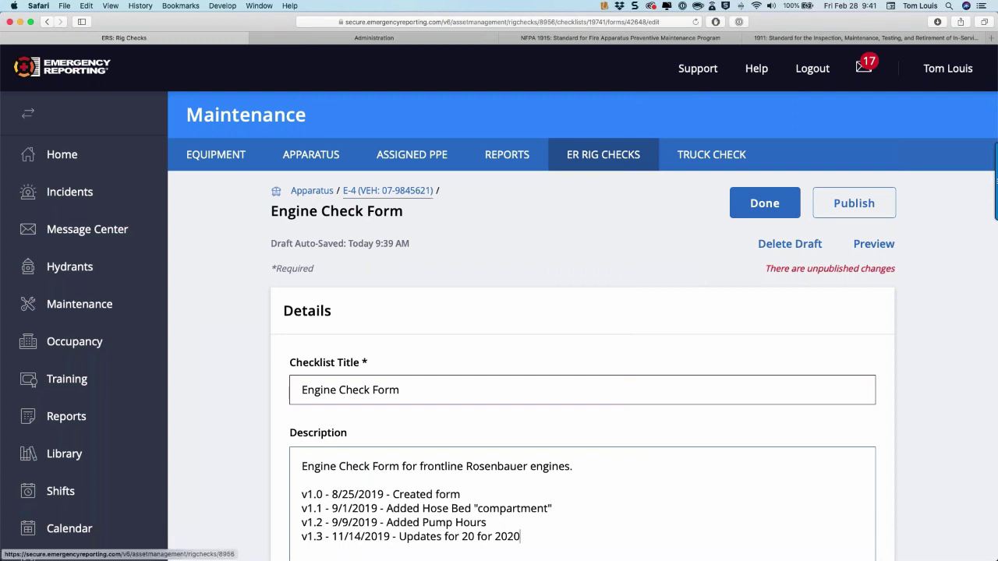
Return to ER Rig Checks and continue E-1's unfinished Engine Check Form.
{"action": "left_click", "coordinate": [387, 192]}
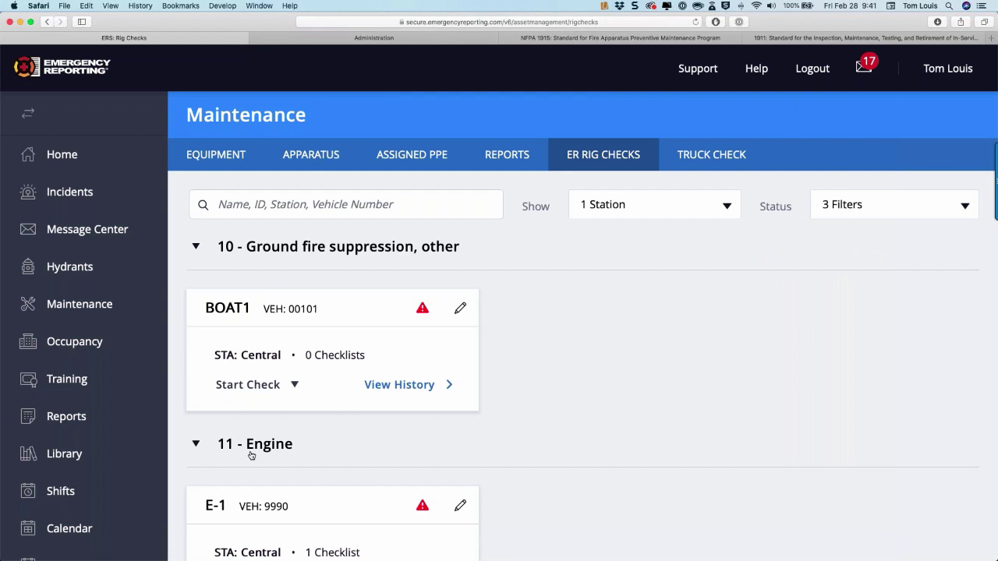
{"action": "scroll", "coordinate": [263, 474], "scroll_direction": "down", "scroll_amount": 3}
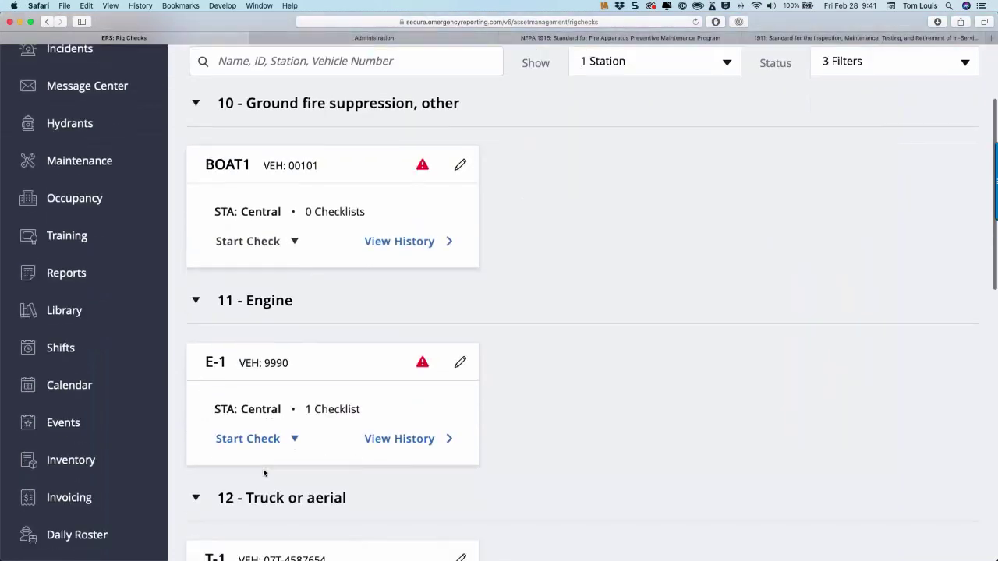
{"action": "left_click", "coordinate": [261, 439]}
{"action": "left_click", "coordinate": [265, 481]}
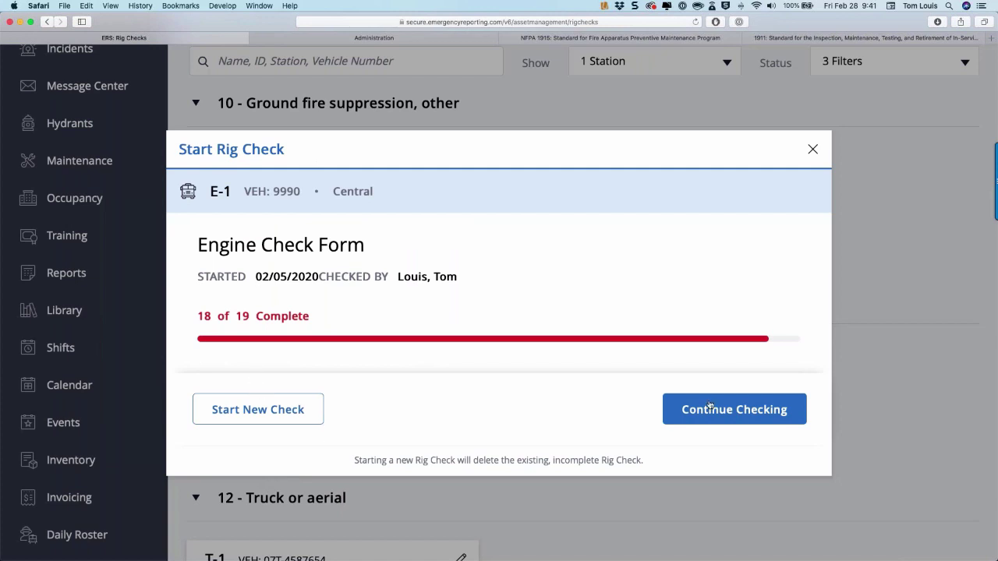
{"action": "left_click", "coordinate": [709, 408]}
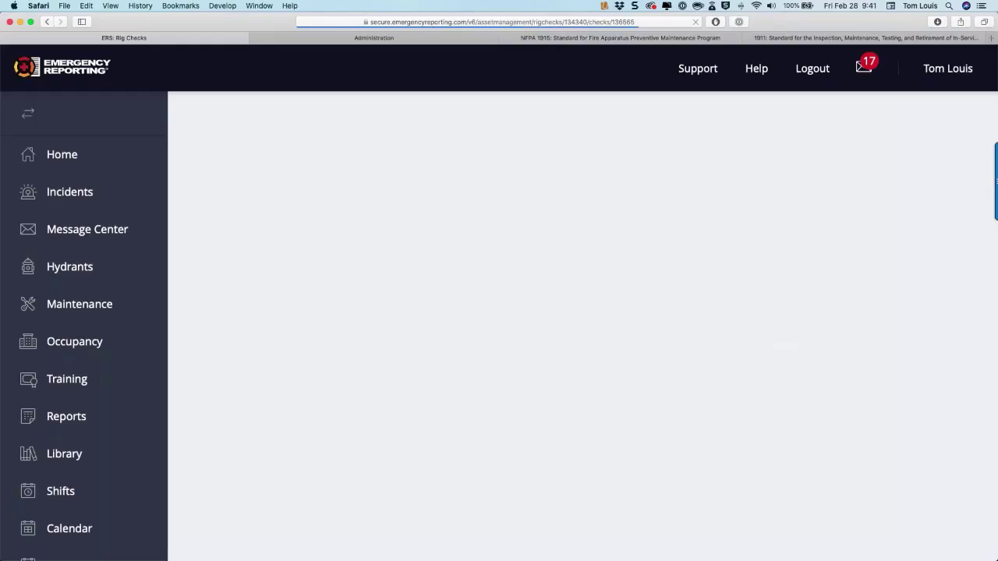
Enter Pump Hours 123, attempt to submit, and open E-1's Checklists page.
{"action": "scroll", "coordinate": [409, 347], "scroll_direction": "down", "scroll_amount": 5}
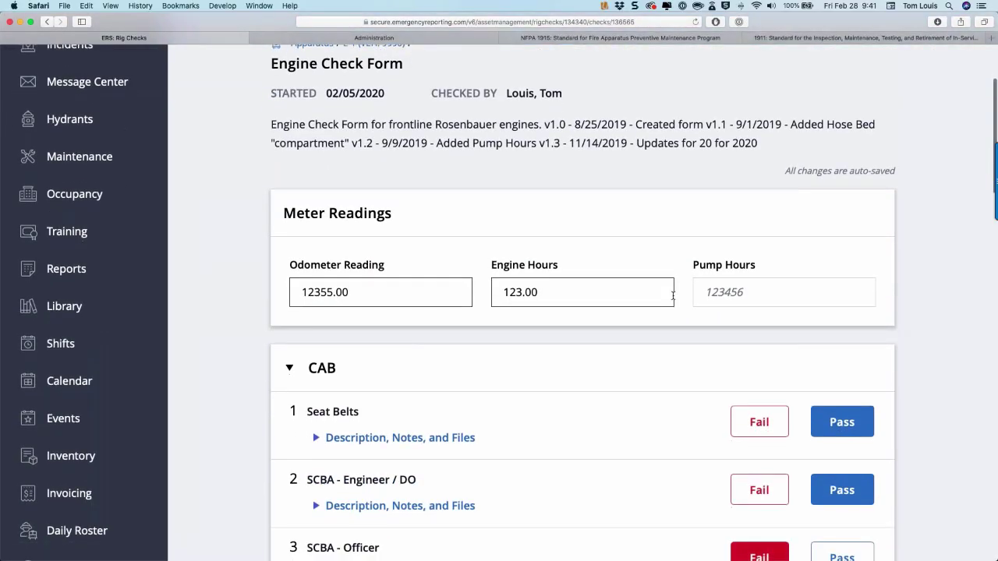
{"action": "left_click", "coordinate": [735, 269]}
{"action": "type", "text": "123"}
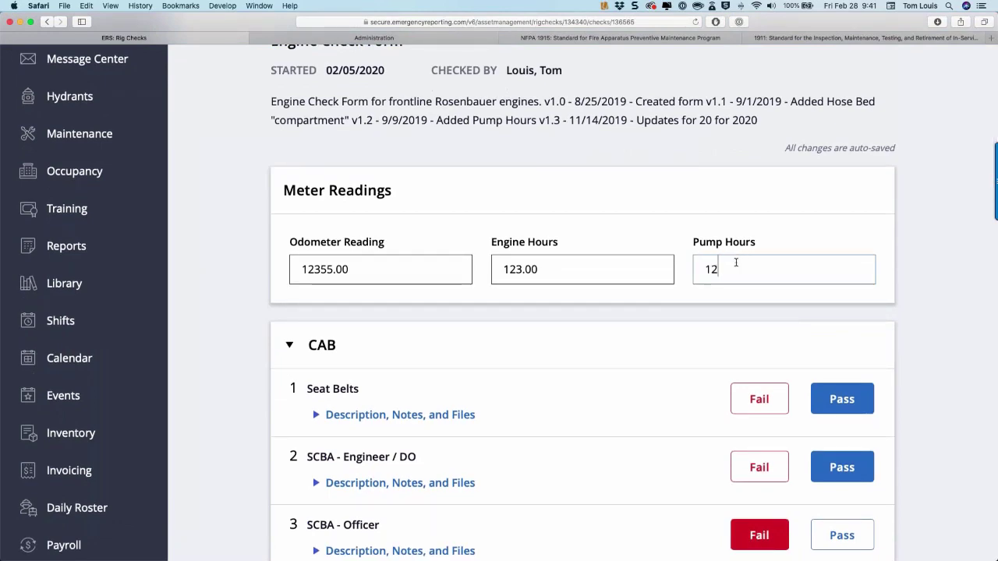
{"action": "scroll", "coordinate": [735, 263], "scroll_direction": "down", "scroll_amount": 10}
{"action": "scroll", "coordinate": [735, 262], "scroll_direction": "down", "scroll_amount": 10}
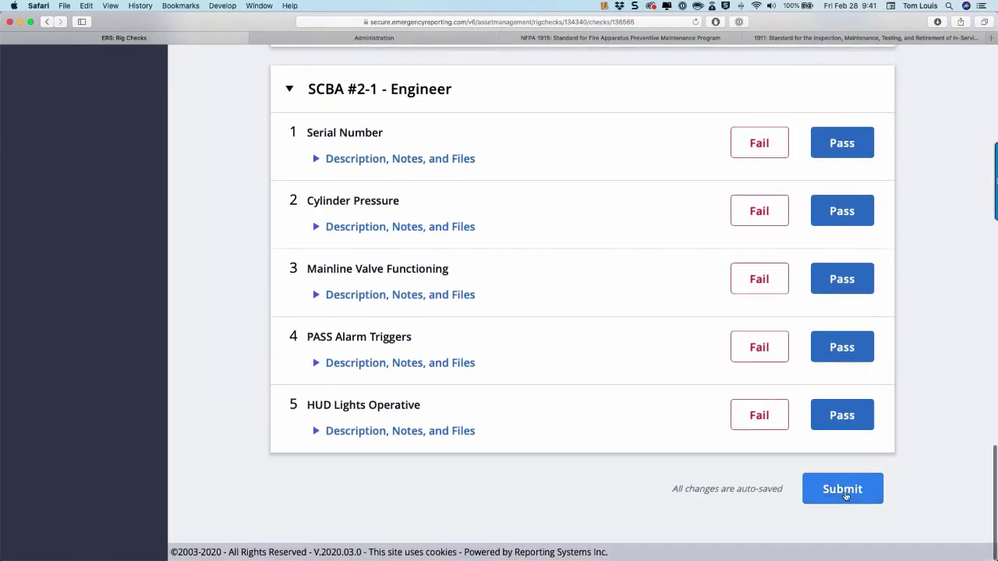
{"action": "left_click", "coordinate": [842, 490]}
{"action": "scroll", "coordinate": [675, 283], "scroll_direction": "up", "scroll_amount": 20}
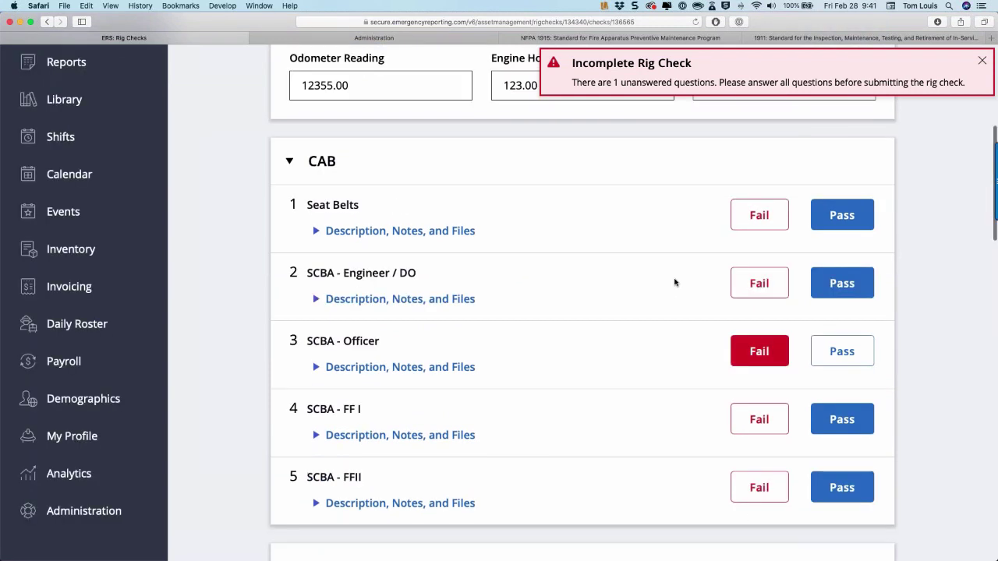
{"action": "scroll", "coordinate": [675, 282], "scroll_direction": "up", "scroll_amount": 5}
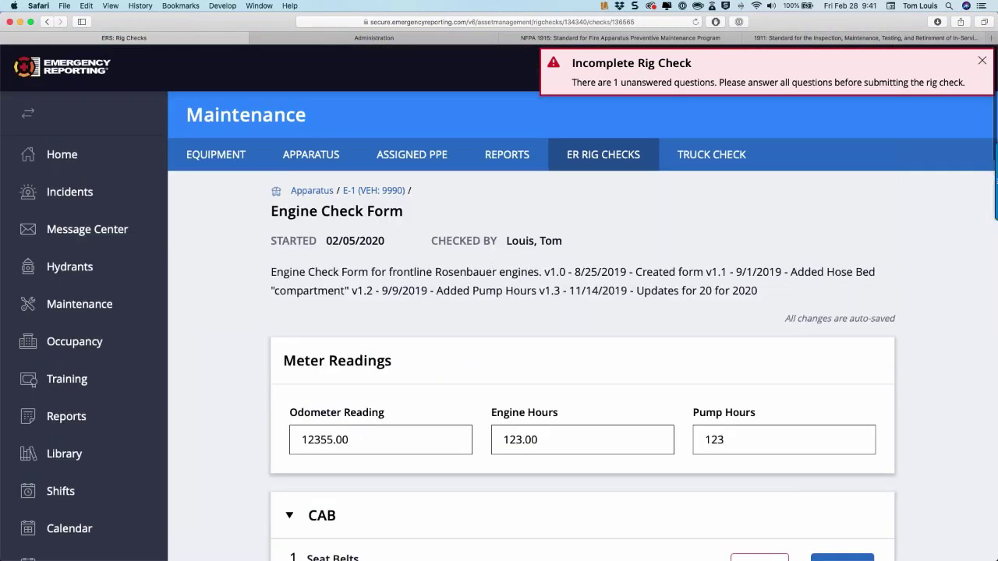
{"action": "left_click", "coordinate": [357, 193]}
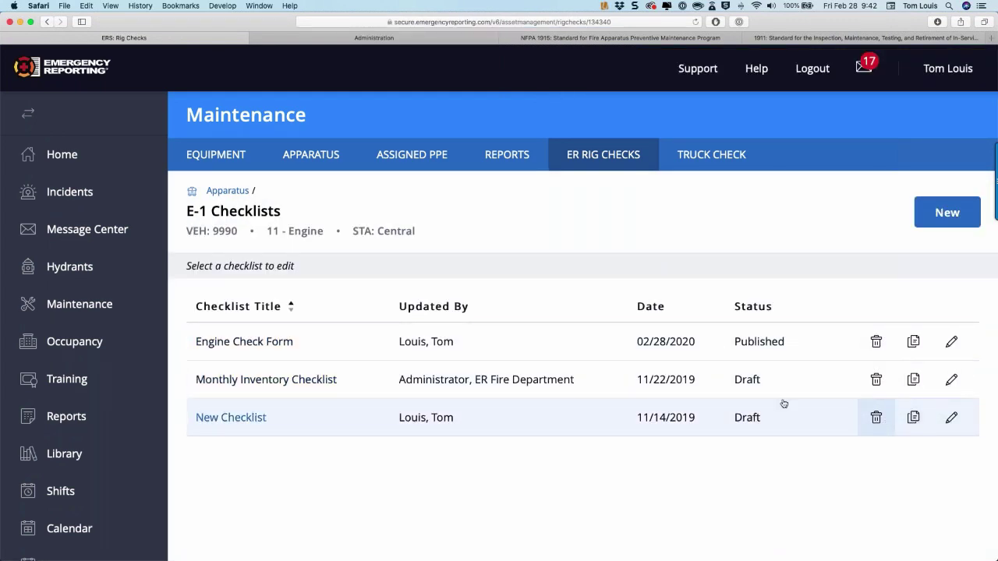
Go back to the apparatus rig checks list and reopen E-1's Checklists page.
{"action": "left_click", "coordinate": [228, 192]}
{"action": "scroll", "coordinate": [268, 348], "scroll_direction": "down", "scroll_amount": 2}
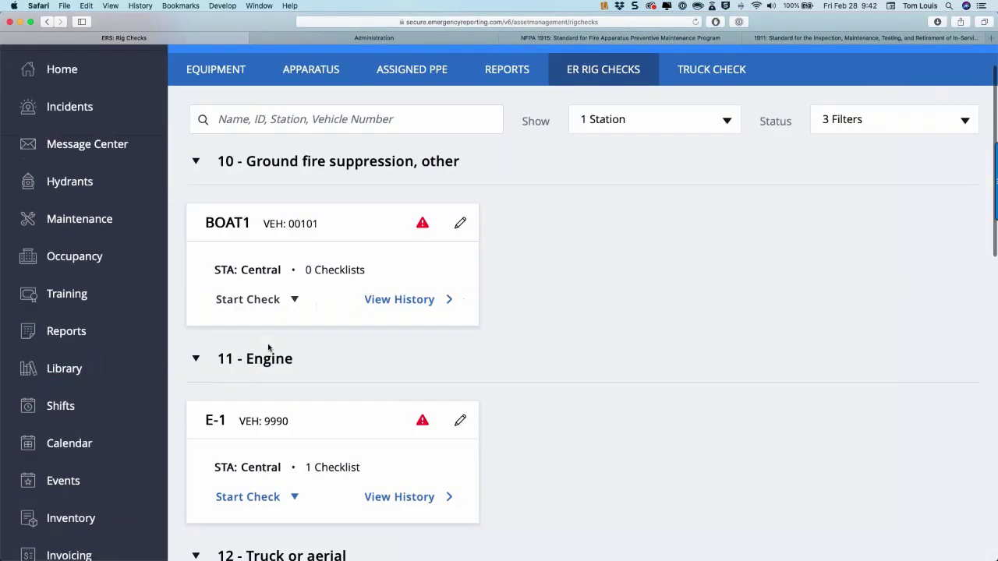
{"action": "scroll", "coordinate": [268, 348], "scroll_direction": "down", "scroll_amount": 4}
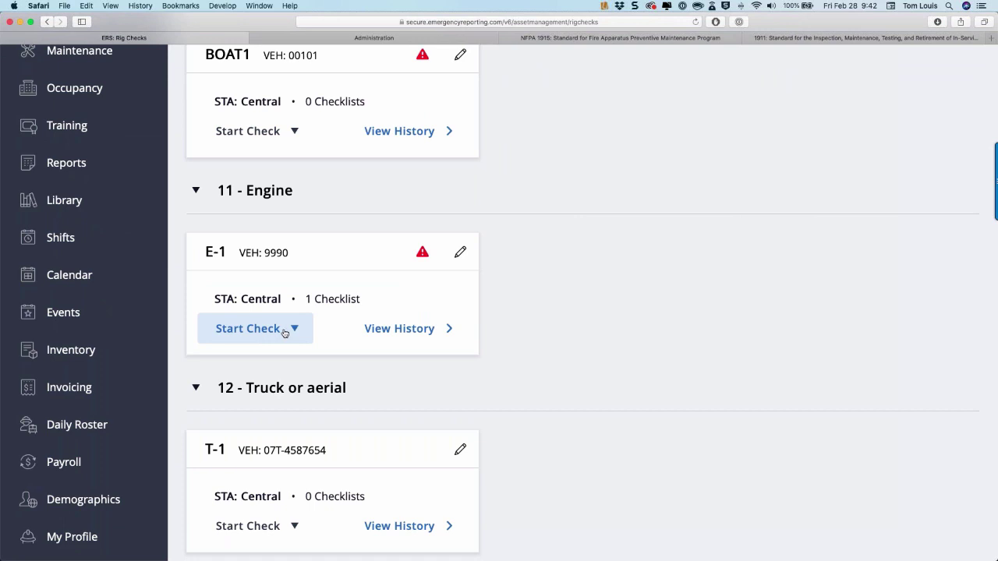
{"action": "left_click", "coordinate": [428, 263]}
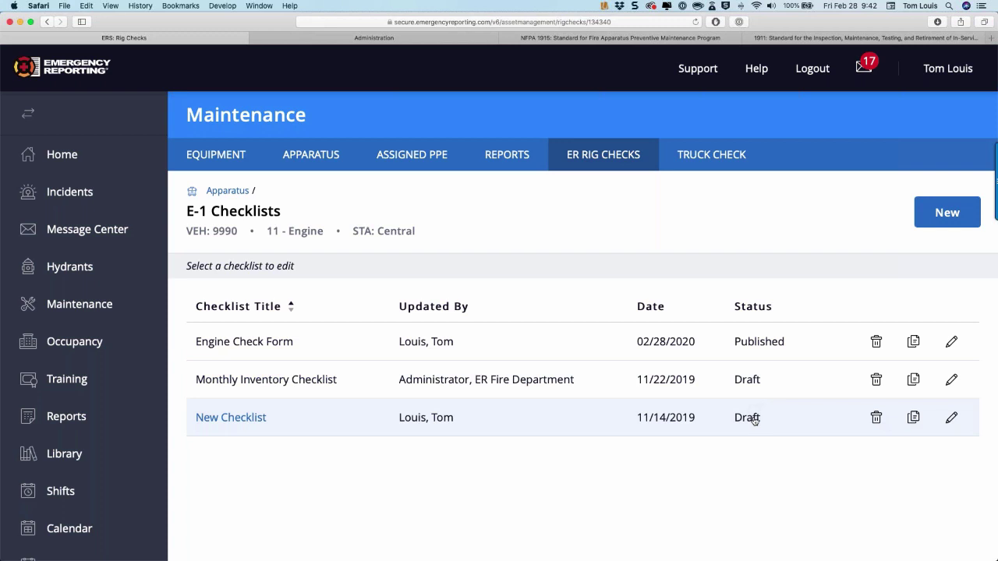
Publish E-1's New Checklist draft and return to the E-1 card on the rig checks list.
{"action": "left_click", "coordinate": [951, 417]}
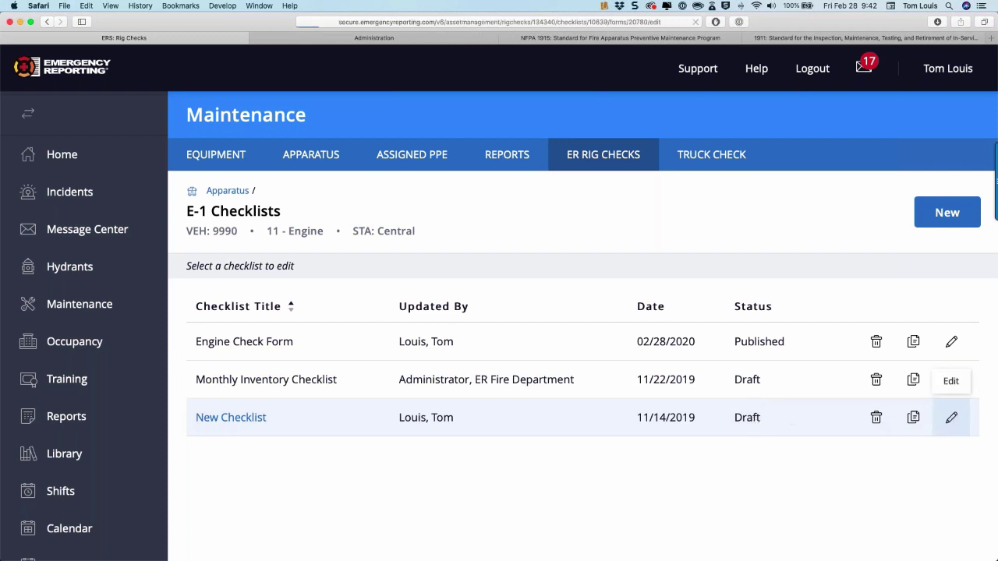
{"action": "scroll", "coordinate": [739, 400], "scroll_direction": "down", "scroll_amount": 7}
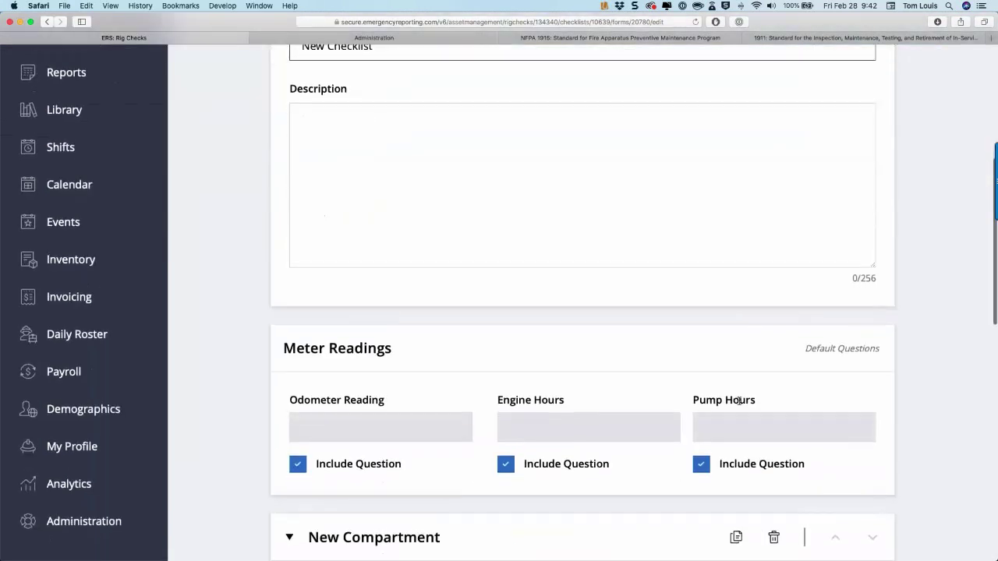
{"action": "scroll", "coordinate": [739, 401], "scroll_direction": "up", "scroll_amount": 7}
{"action": "left_click", "coordinate": [838, 202]}
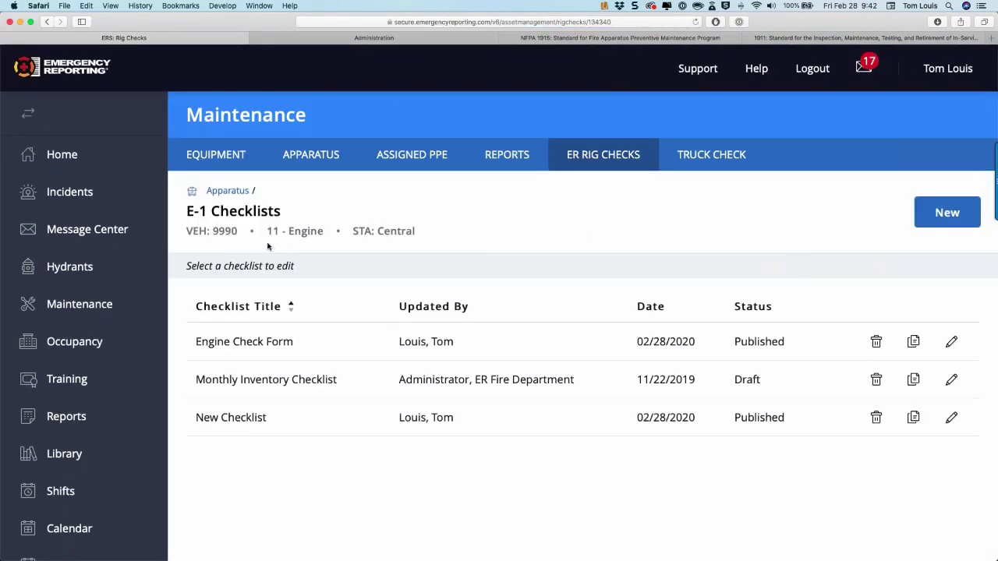
{"action": "left_click", "coordinate": [227, 191]}
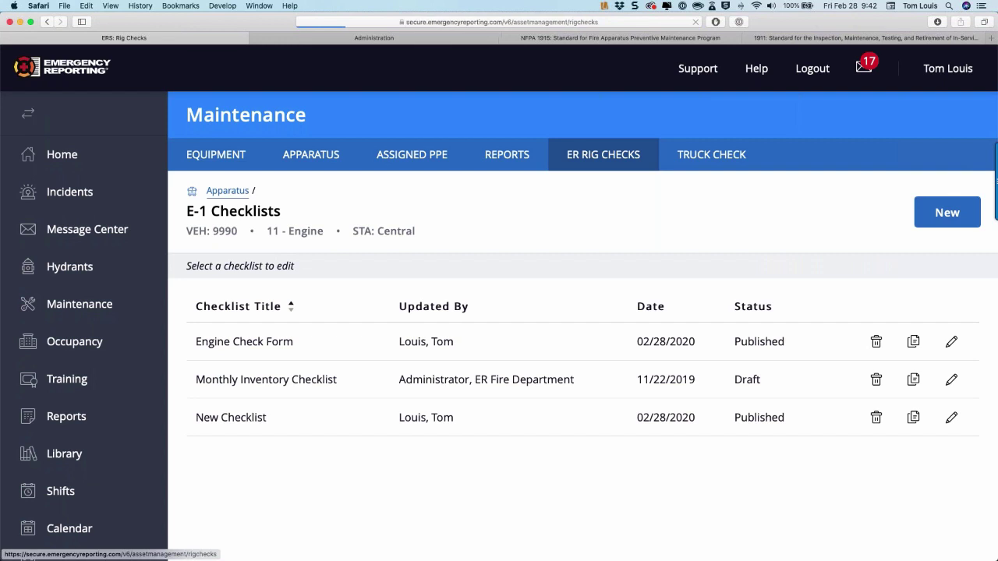
{"action": "scroll", "coordinate": [257, 331], "scroll_direction": "down", "scroll_amount": 2}
{"action": "scroll", "coordinate": [257, 331], "scroll_direction": "down", "scroll_amount": 3}
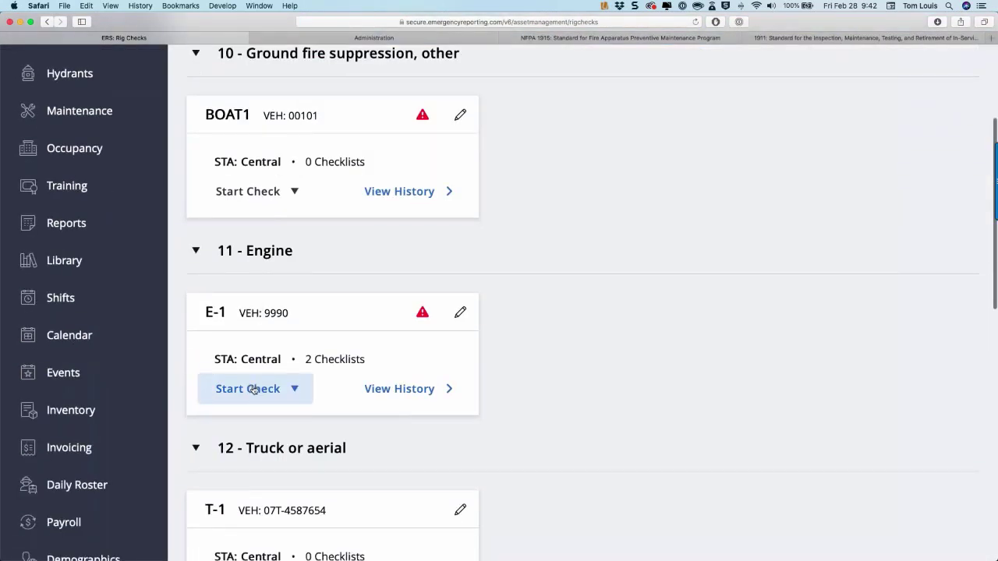
Start a New Checklist check on E-1 with Odometer 234321, Engine Hours 2323, Pump Hours 123.
{"action": "left_click", "coordinate": [254, 390]}
{"action": "left_click", "coordinate": [235, 462]}
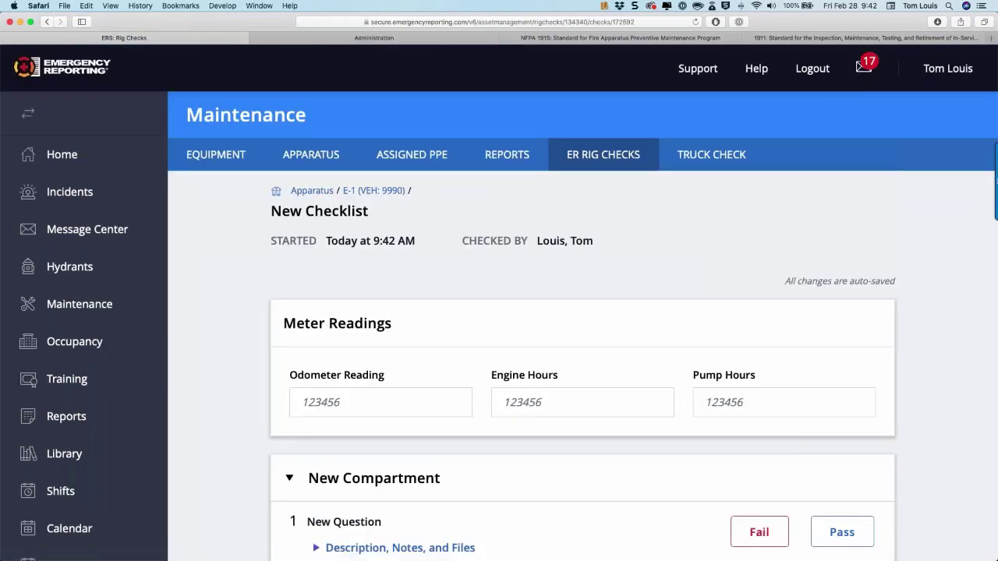
{"action": "left_click", "coordinate": [412, 401]}
{"action": "type", "text": "234221321"}
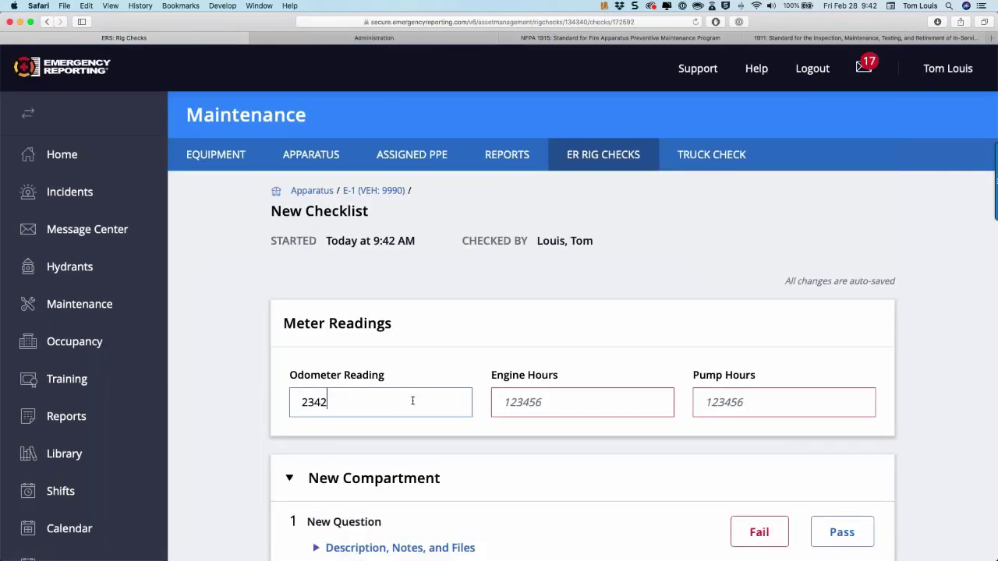
{"action": "left_click", "coordinate": [519, 403]}
{"action": "type", "text": "2323"}
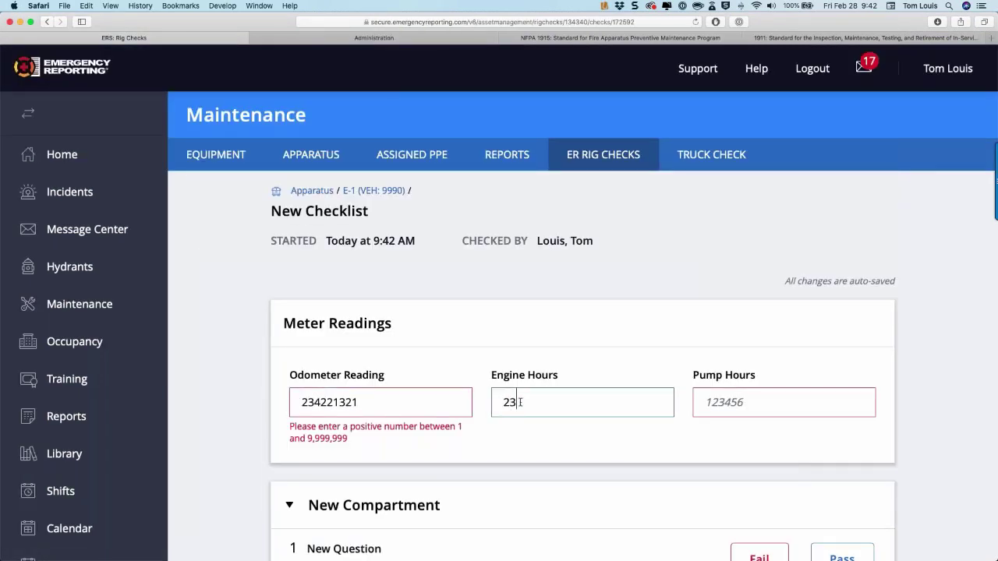
{"action": "left_click", "coordinate": [340, 402]}
{"action": "key", "text": "BackSpace"}
{"action": "key", "text": "BackSpace"}
{"action": "key", "text": "BackSpace"}
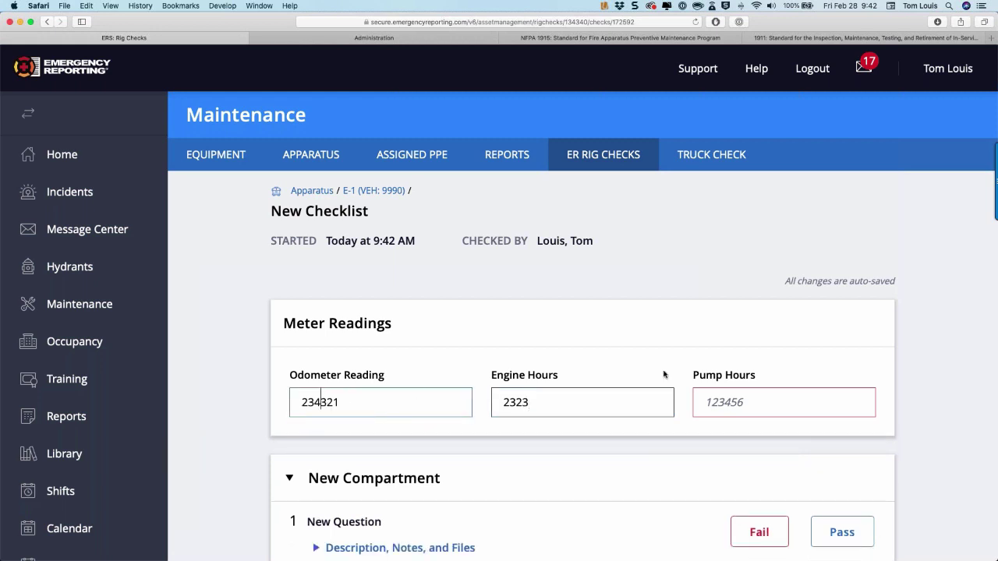
{"action": "left_click", "coordinate": [716, 403]}
{"action": "type", "text": "123"}
Fail the compartment question, add the note TEST, and submit the rig check.
{"action": "scroll", "coordinate": [717, 403], "scroll_direction": "down", "scroll_amount": 5}
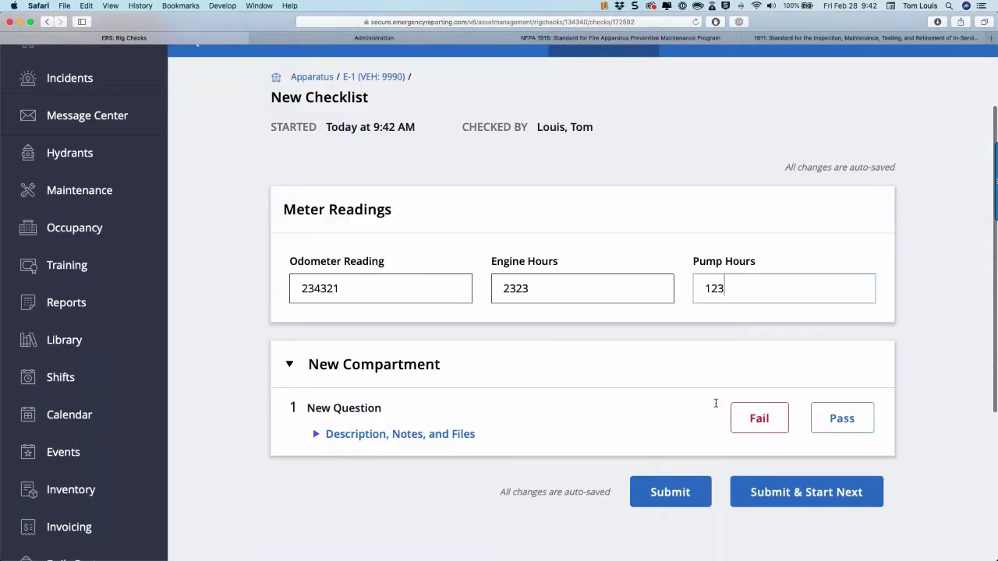
{"action": "left_click", "coordinate": [739, 294]}
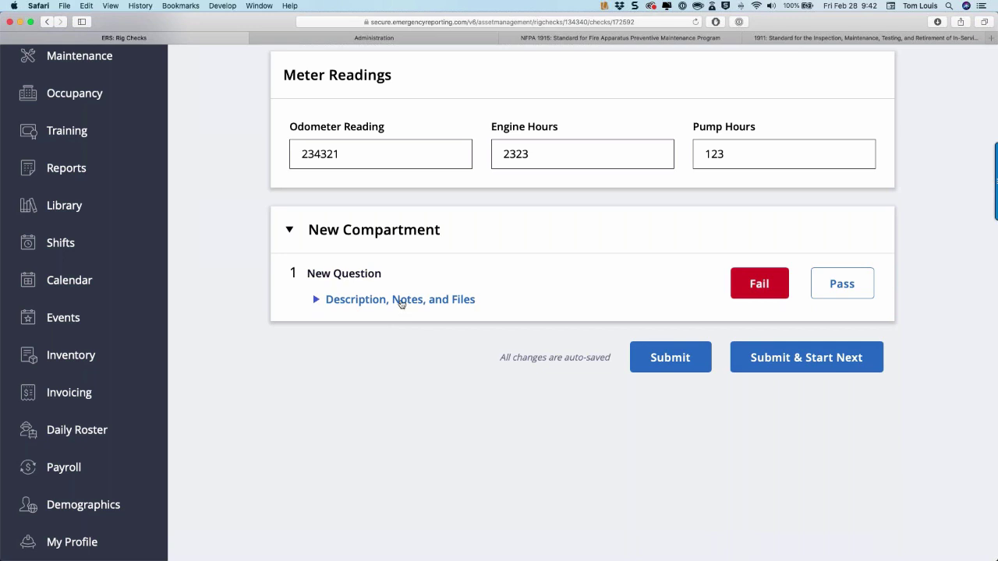
{"action": "left_click", "coordinate": [400, 300]}
{"action": "left_click", "coordinate": [395, 349]}
{"action": "type", "text": "TRST"}
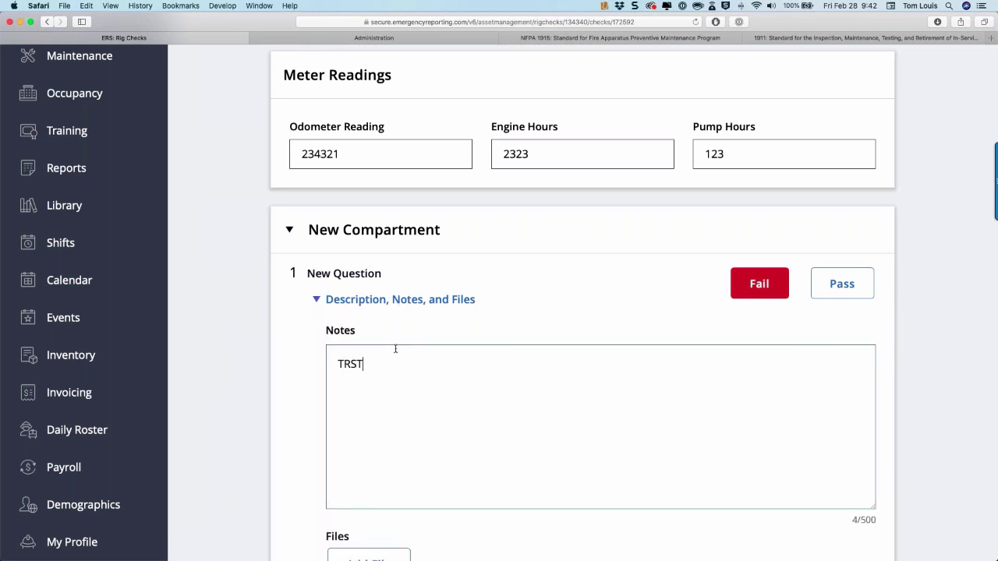
{"action": "key", "text": "BackSpace"}
{"action": "key", "text": "BackSpace"}
{"action": "key", "text": "BackSpace"}
{"action": "type", "text": "EST"}
{"action": "scroll", "coordinate": [395, 349], "scroll_direction": "down", "scroll_amount": 4}
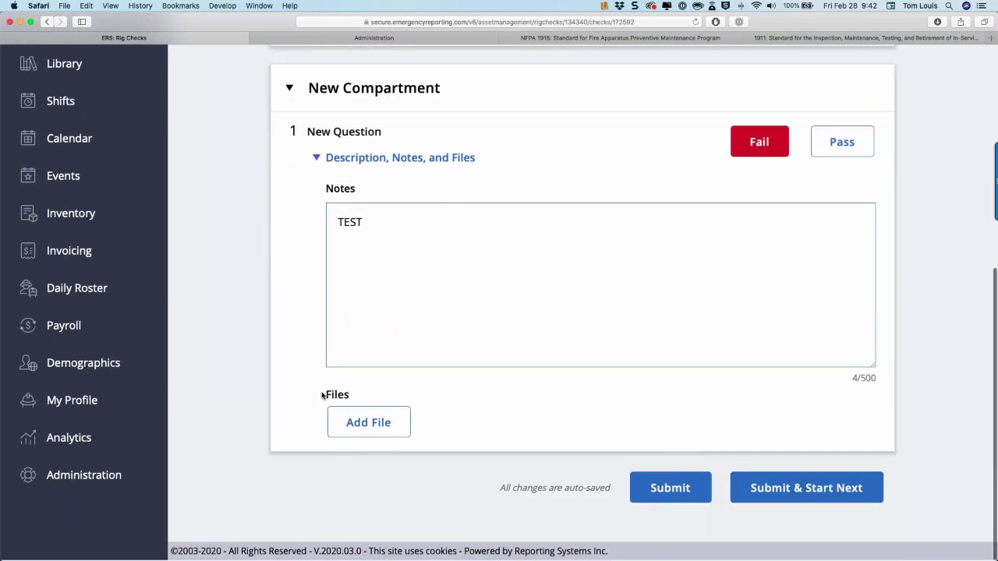
{"action": "left_click", "coordinate": [703, 483]}
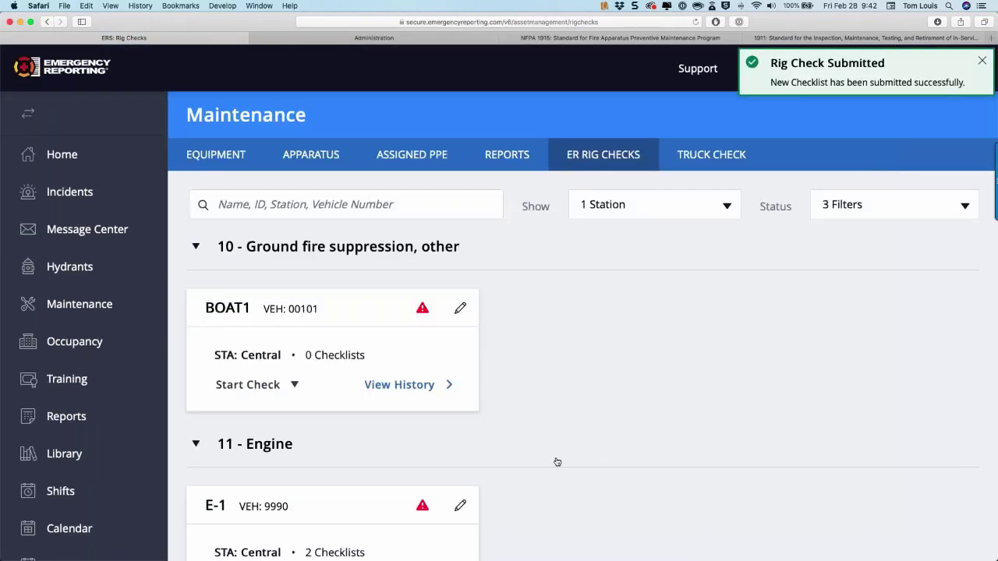
Review the submission confirmation and open the home page in a new background tab.
{"action": "scroll", "coordinate": [415, 446], "scroll_direction": "down", "scroll_amount": 3}
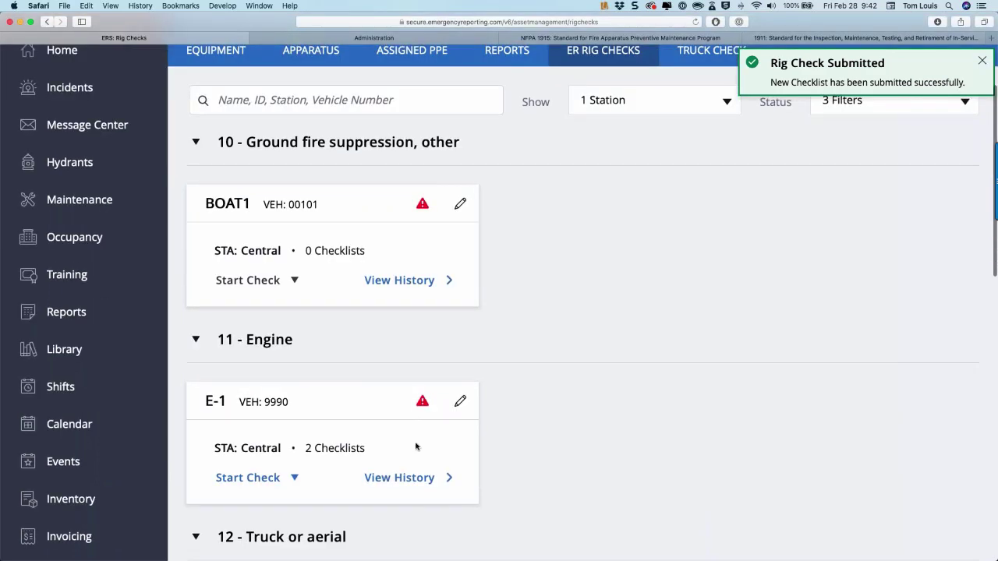
{"action": "scroll", "coordinate": [111, 382], "scroll_direction": "down", "scroll_amount": 10}
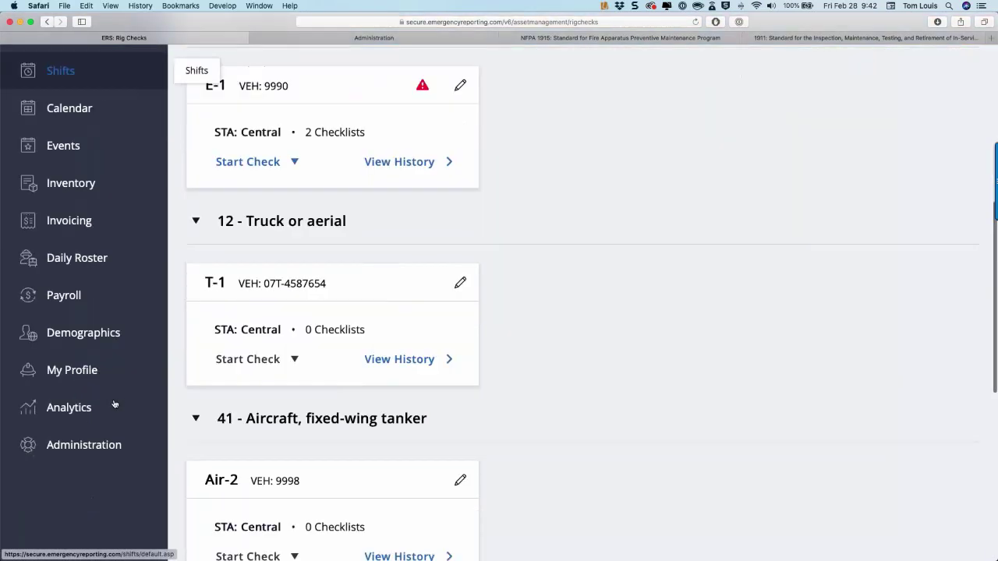
{"action": "scroll", "coordinate": [108, 246], "scroll_direction": "up", "scroll_amount": 12}
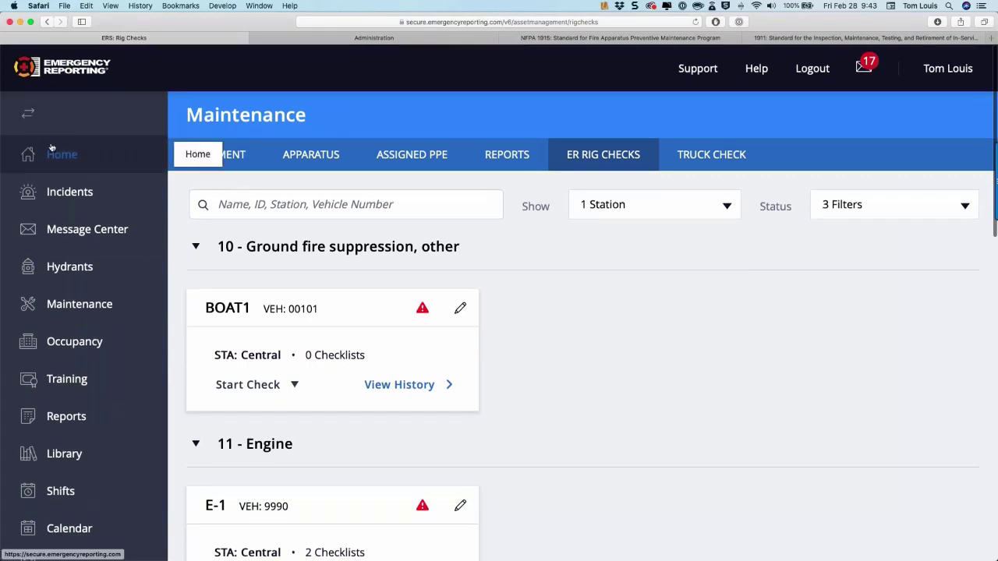
{"action": "right_click", "coordinate": [55, 145]}
{"action": "left_click", "coordinate": [85, 149]}
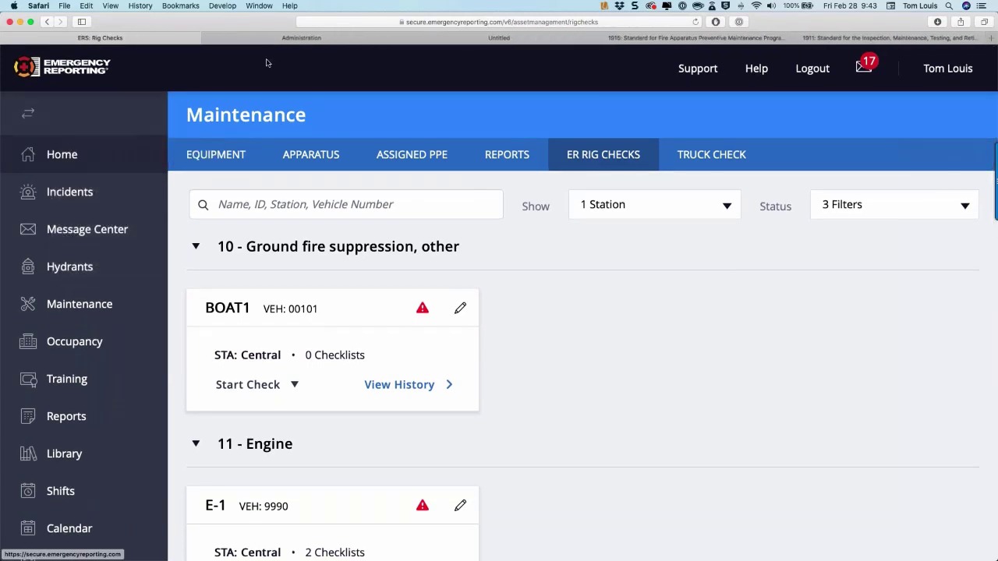
In the new Dashboard tab, verify E-1's Rig Check entry in the Daily Log, then head to Reports.
{"action": "left_click", "coordinate": [439, 37]}
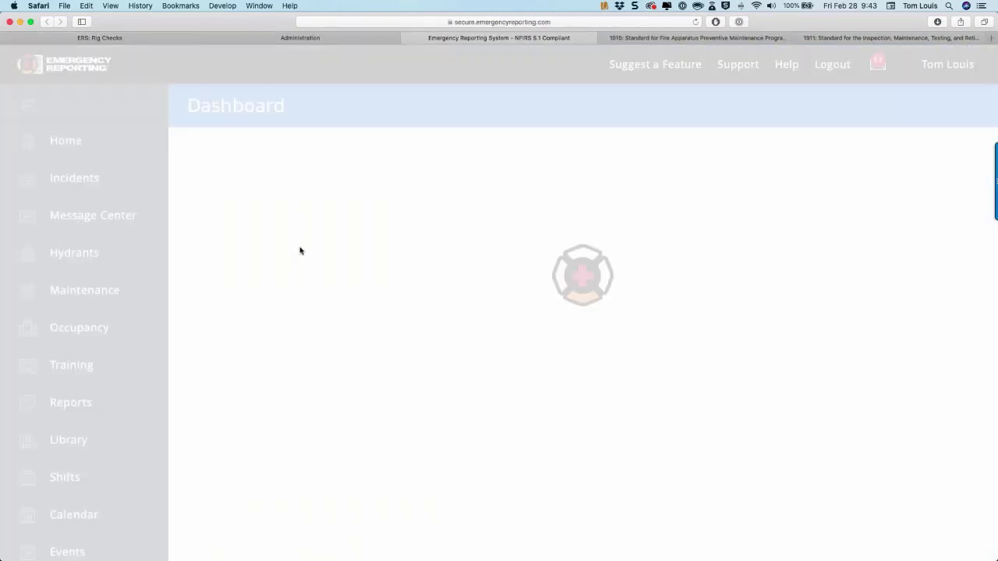
{"action": "scroll", "coordinate": [300, 249], "scroll_direction": "down", "scroll_amount": 20}
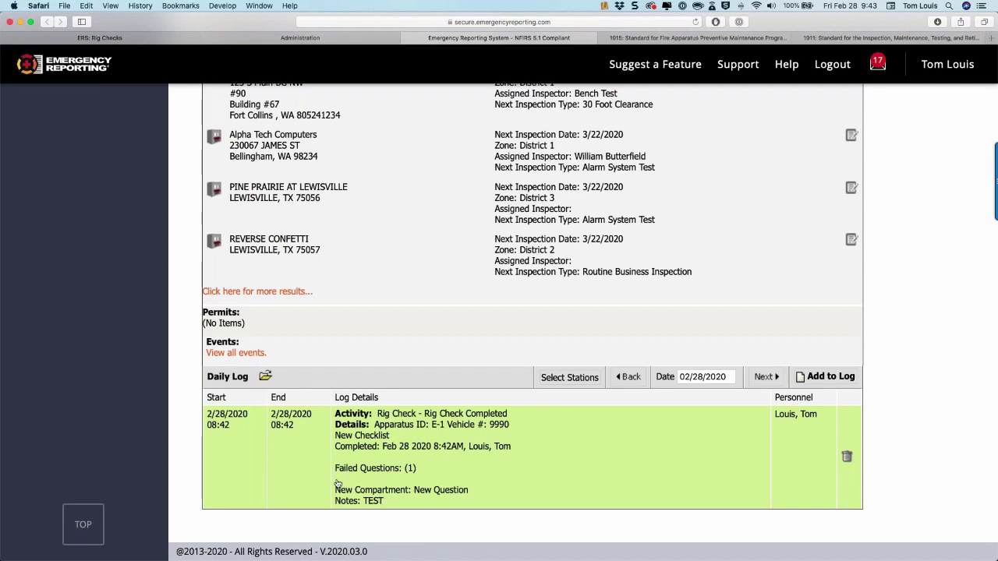
{"action": "scroll", "coordinate": [338, 484], "scroll_direction": "up", "scroll_amount": 1}
{"action": "scroll", "coordinate": [337, 485], "scroll_direction": "up", "scroll_amount": 10}
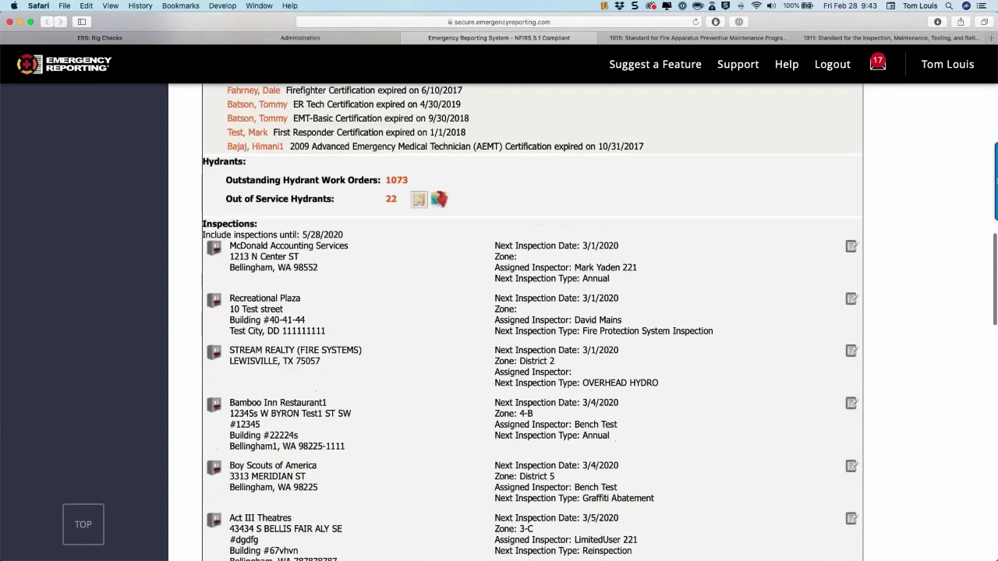
{"action": "scroll", "coordinate": [338, 498], "scroll_direction": "down", "scroll_amount": 12}
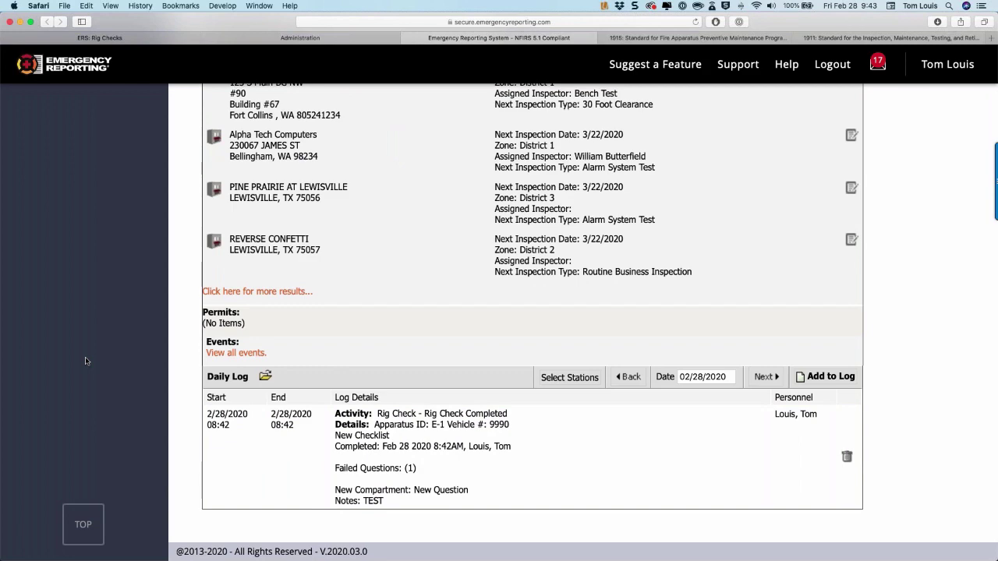
{"action": "scroll", "coordinate": [79, 253], "scroll_direction": "up", "scroll_amount": 10}
{"action": "scroll", "coordinate": [80, 253], "scroll_direction": "up", "scroll_amount": 10}
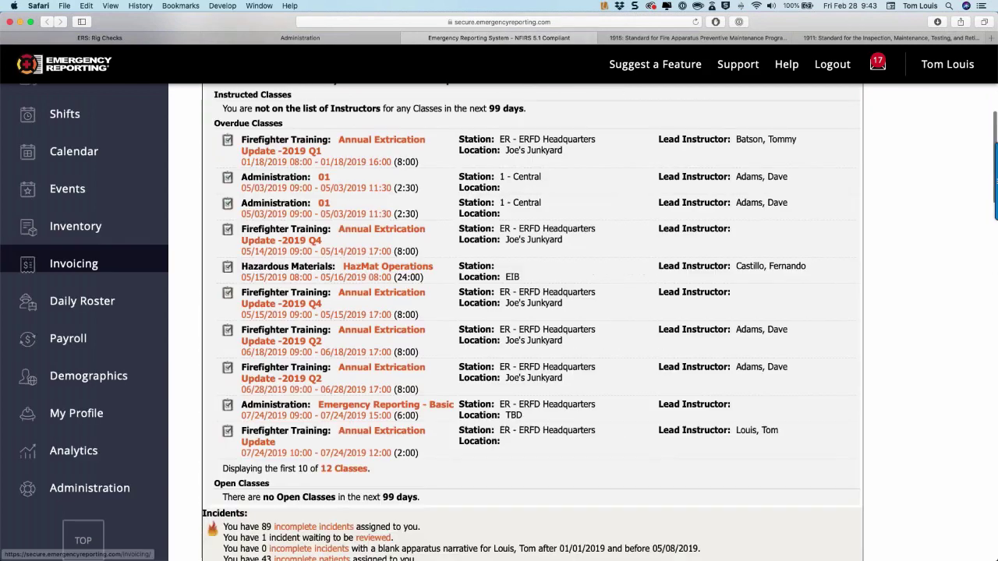
{"action": "key", "text": "super+bracketleft"}
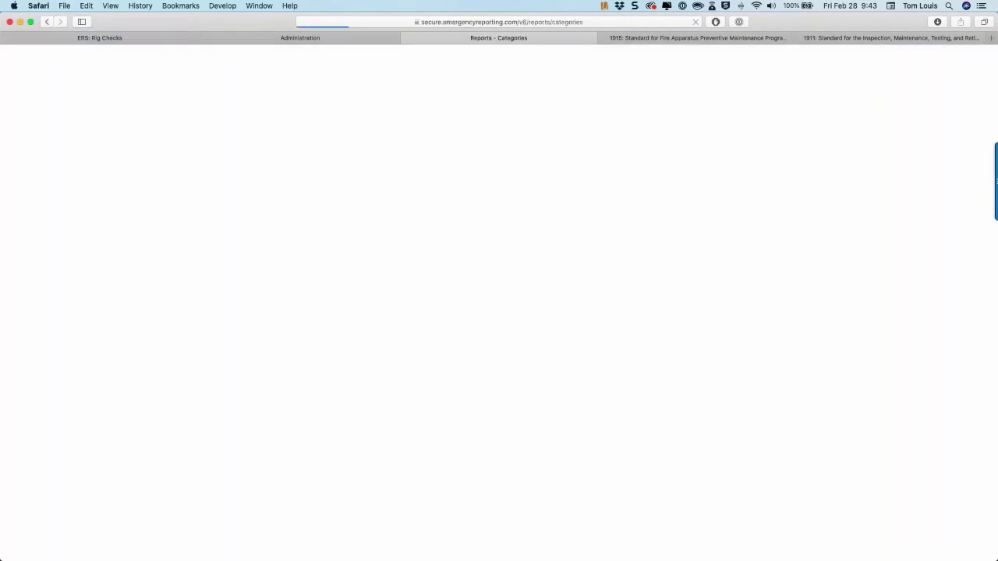
Open report 1514 under Daybook > Daily Log > Daily Log Items for Personnel.
{"action": "left_click", "coordinate": [224, 382]}
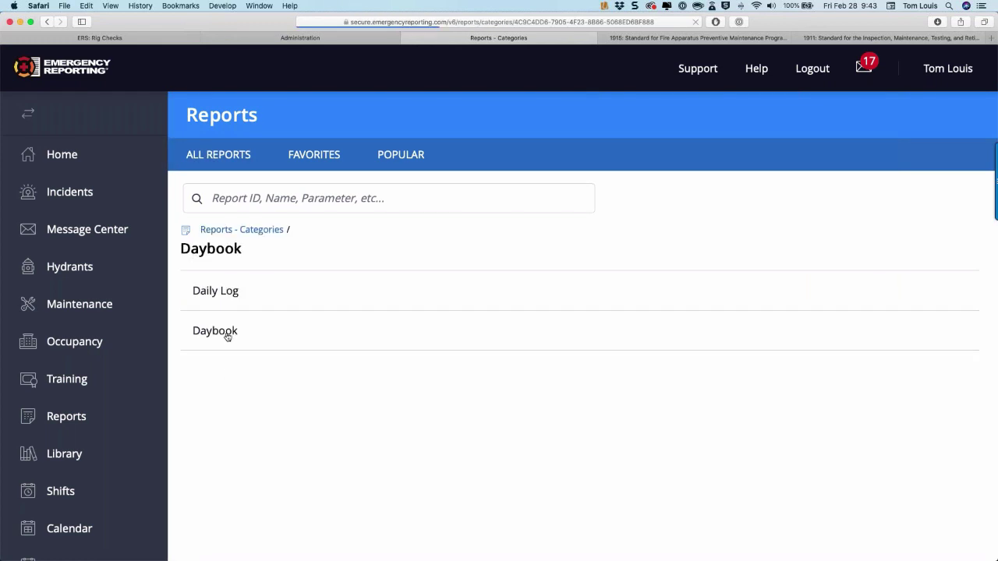
{"action": "left_click", "coordinate": [231, 290]}
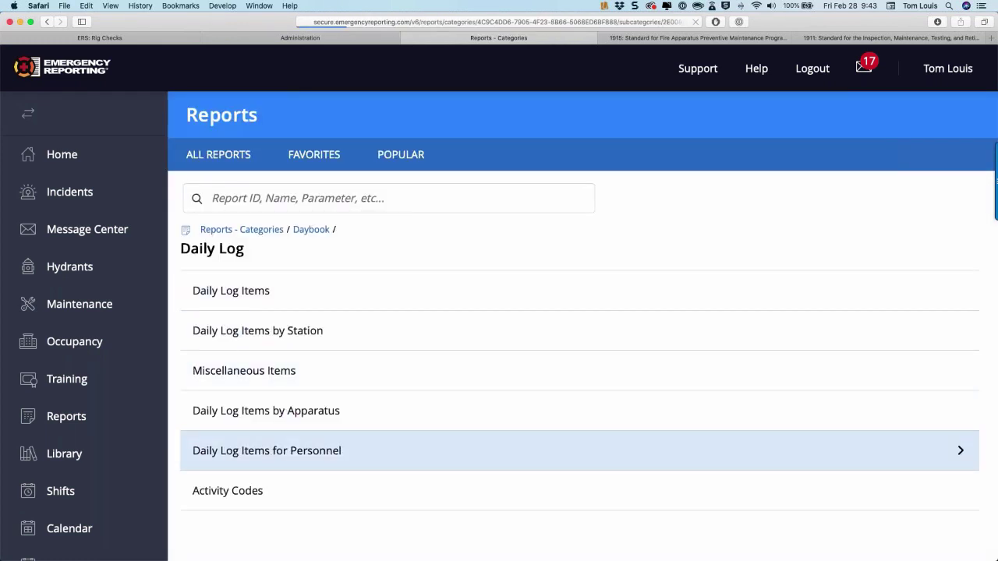
{"action": "left_click", "coordinate": [270, 454]}
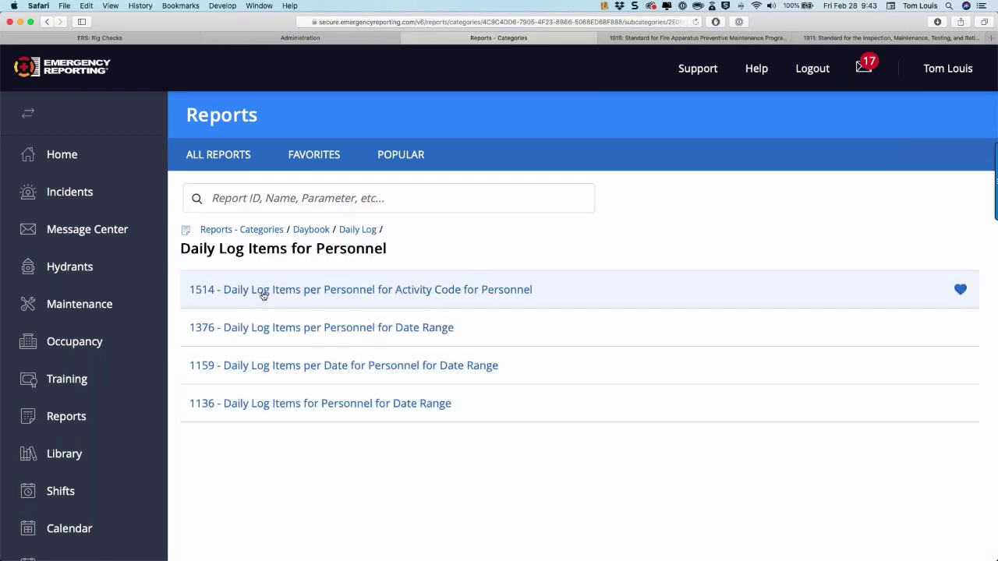
{"action": "left_click", "coordinate": [264, 292]}
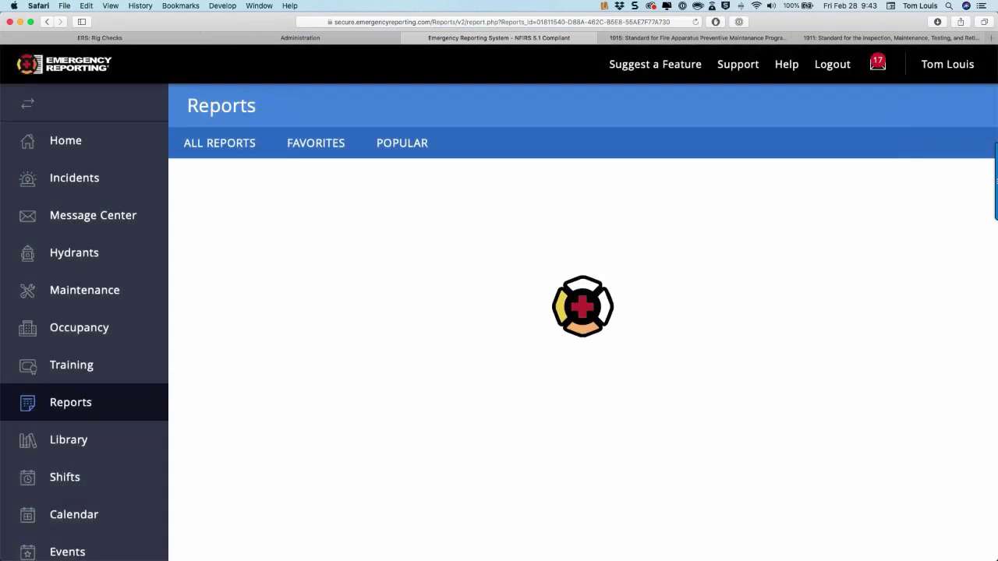
Run report 1514 monthly for one member with Rig Check - Rig Check Completed, then open Maintenance.
{"action": "left_click", "coordinate": [252, 255]}
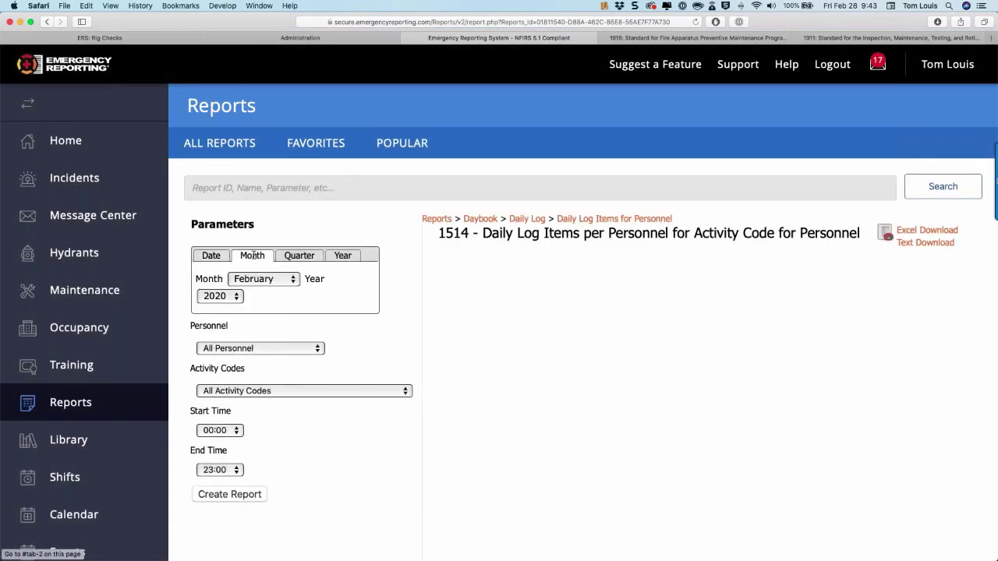
{"action": "left_click", "coordinate": [247, 348]}
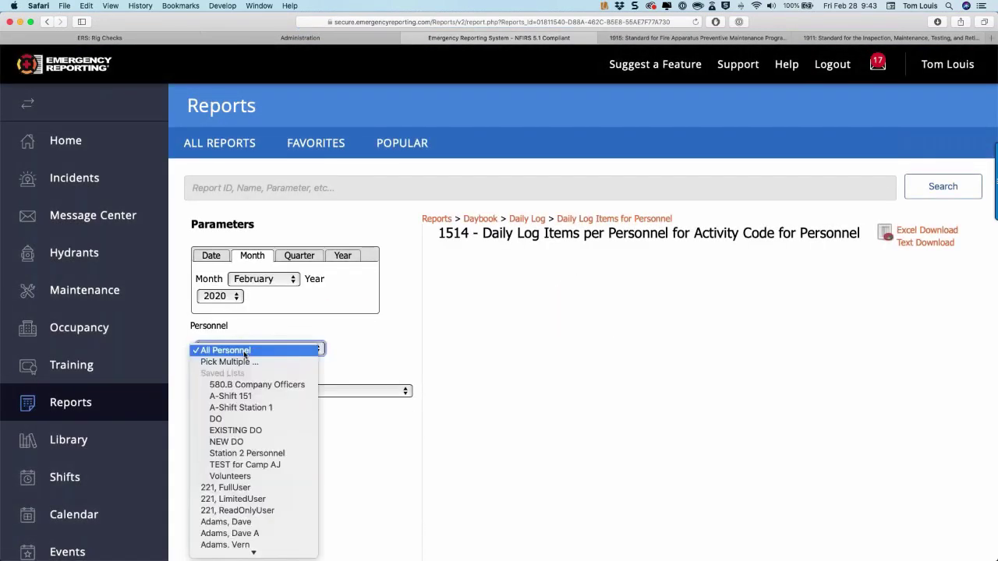
{"action": "scroll", "coordinate": [238, 407], "scroll_direction": "down", "scroll_amount": 10}
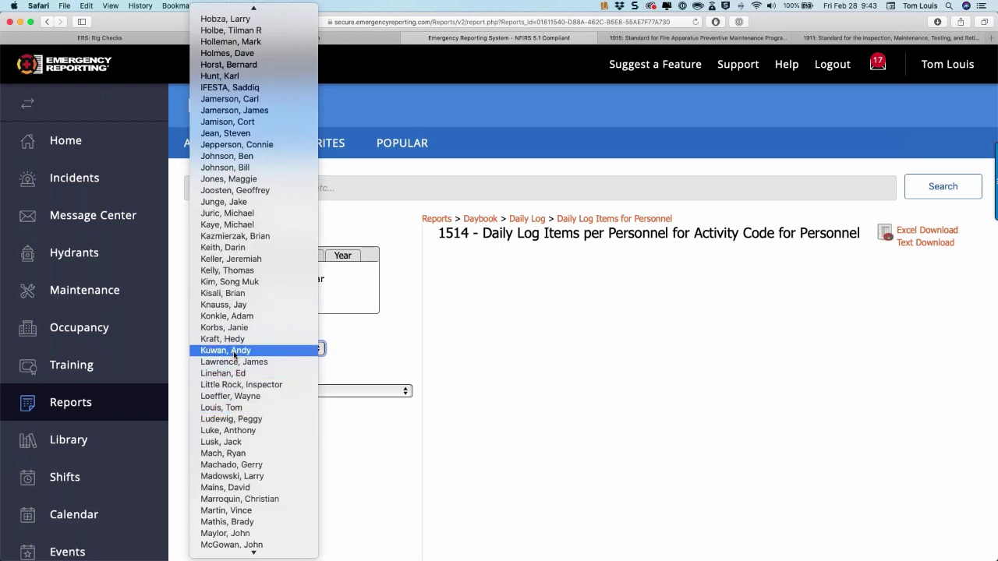
{"action": "left_click", "coordinate": [227, 408]}
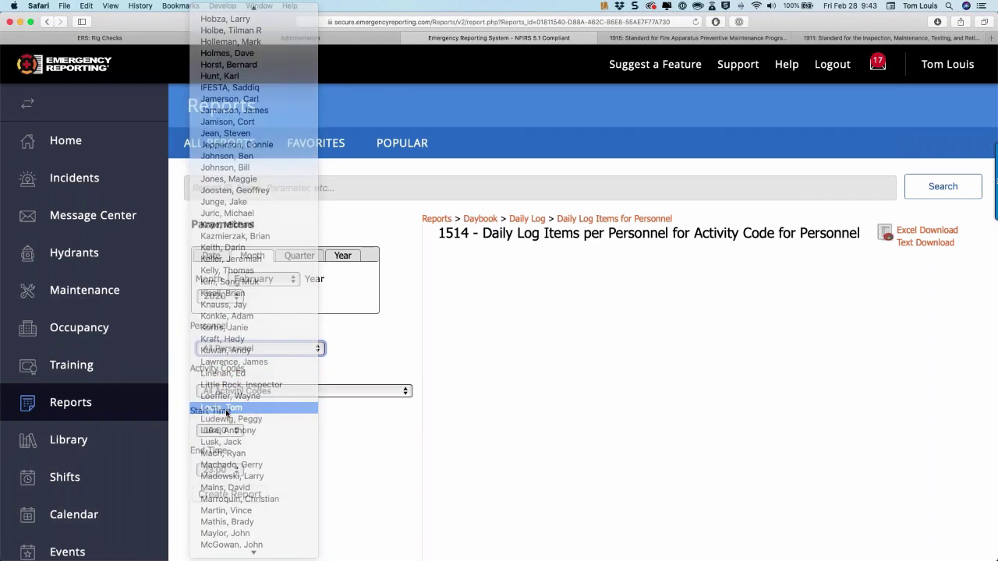
{"action": "left_click", "coordinate": [238, 390]}
{"action": "scroll", "coordinate": [249, 465], "scroll_direction": "down", "scroll_amount": 2}
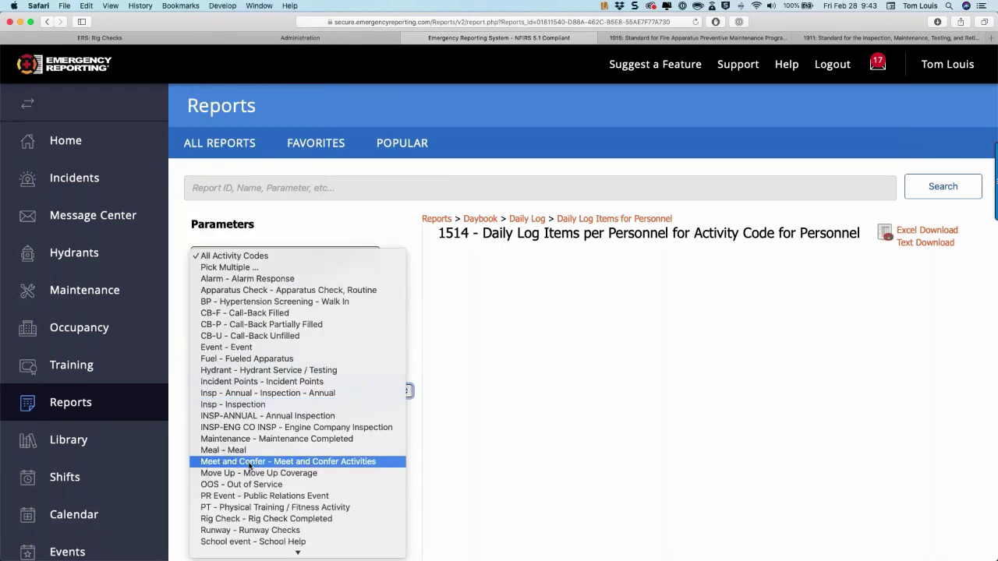
{"action": "scroll", "coordinate": [249, 465], "scroll_direction": "down", "scroll_amount": 2}
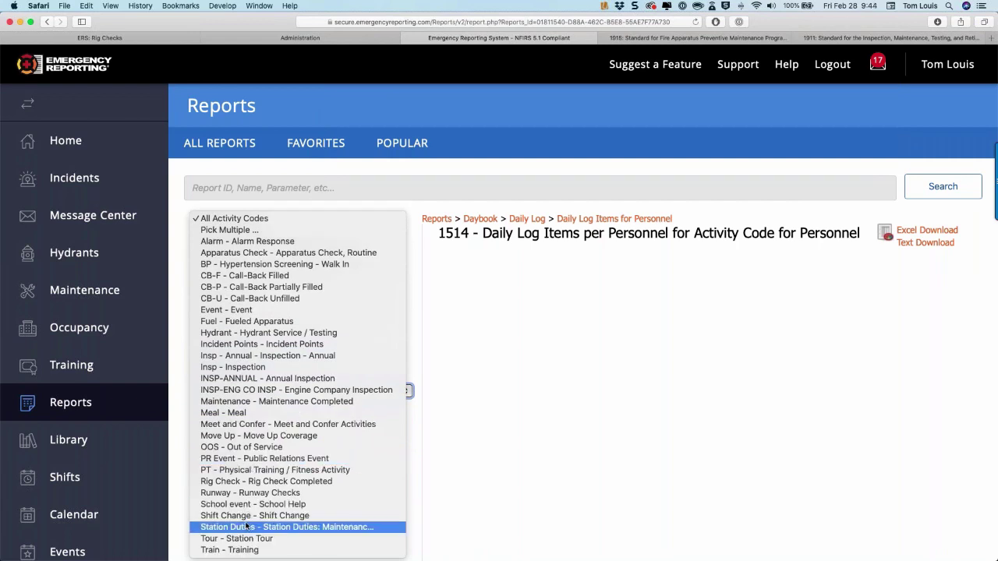
{"action": "left_click", "coordinate": [248, 481]}
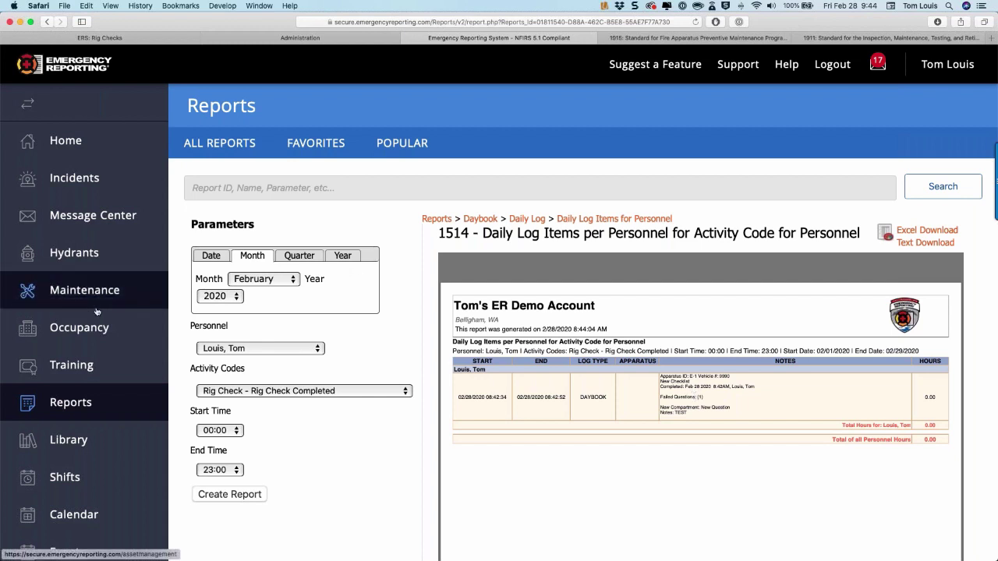
{"action": "scroll", "coordinate": [97, 312], "scroll_direction": "down", "scroll_amount": 2}
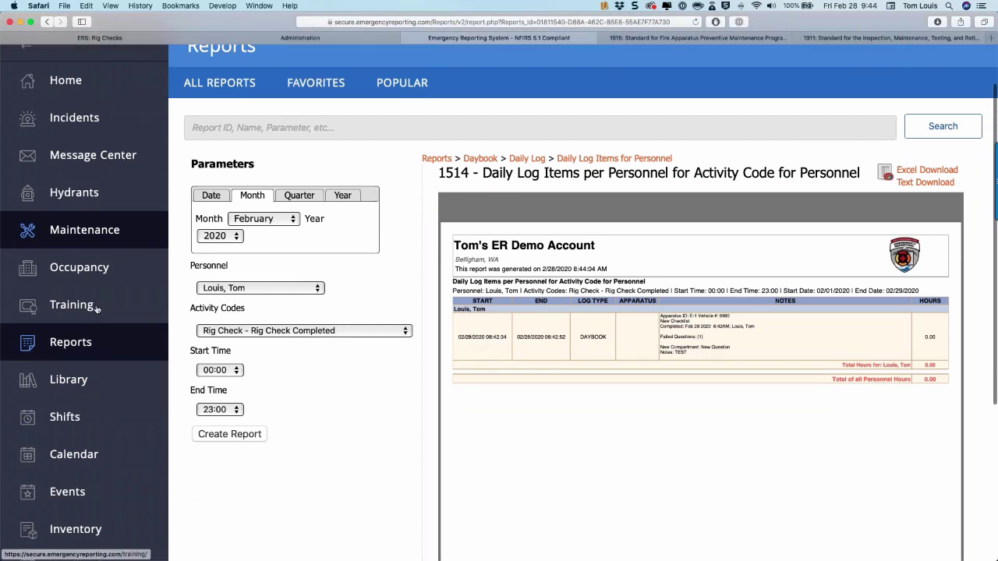
{"action": "left_click", "coordinate": [88, 237]}
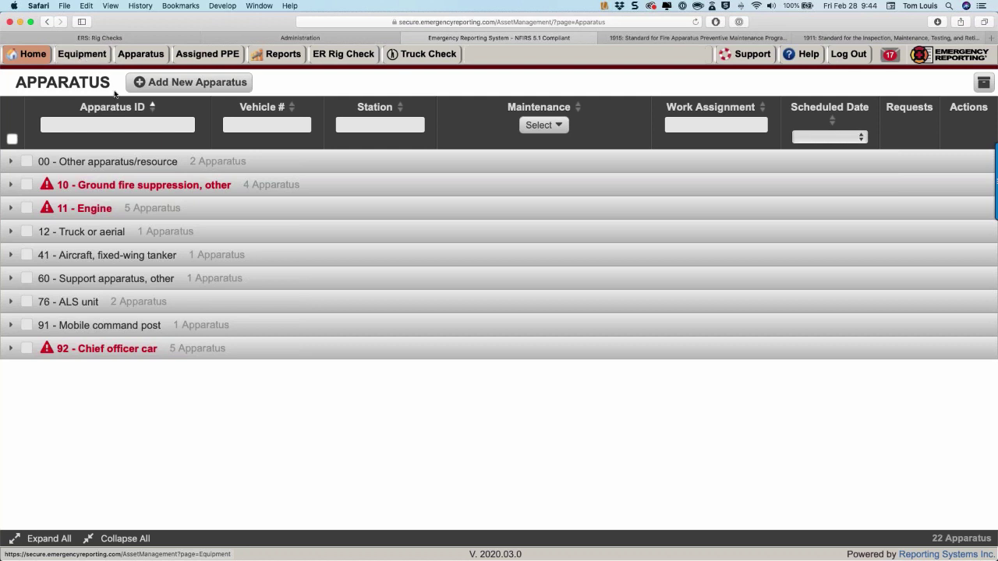
Expand 11 - Engine and start a new maintenance request for E-1.
{"action": "left_click", "coordinate": [9, 209]}
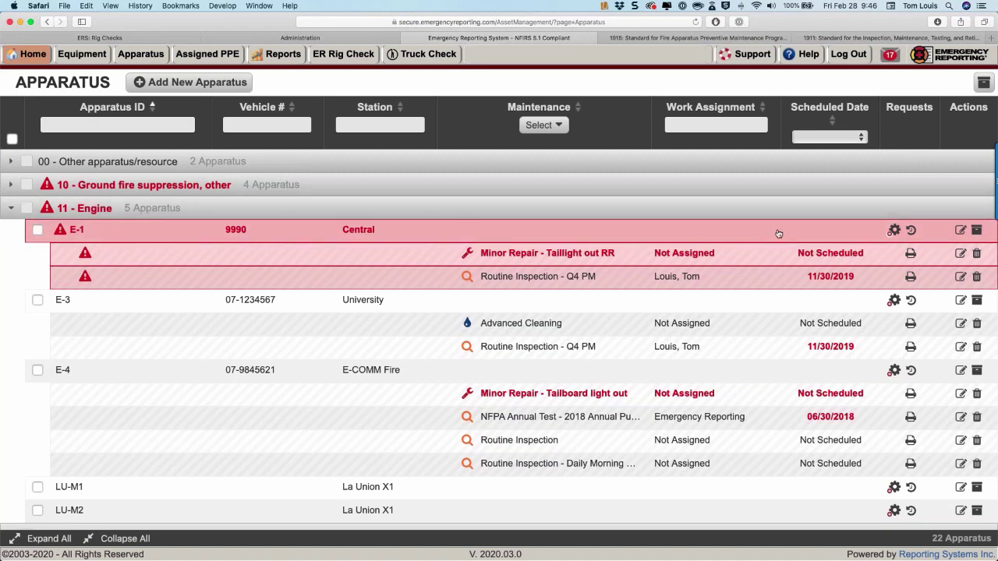
{"action": "left_click", "coordinate": [893, 230]}
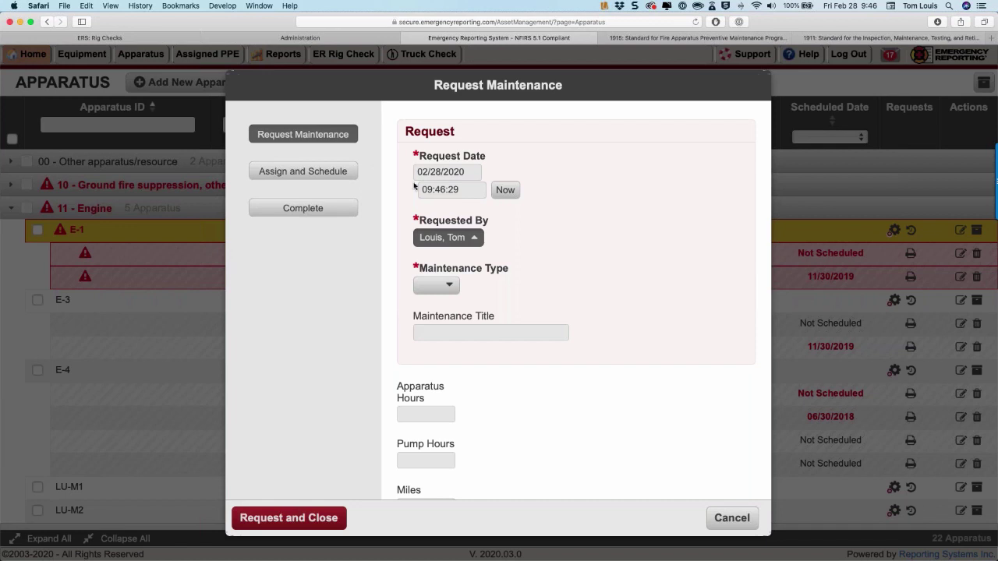
Set the maintenance type to Minor Repair and title it 'Right Rear Taillight out'.
{"action": "left_click", "coordinate": [446, 290]}
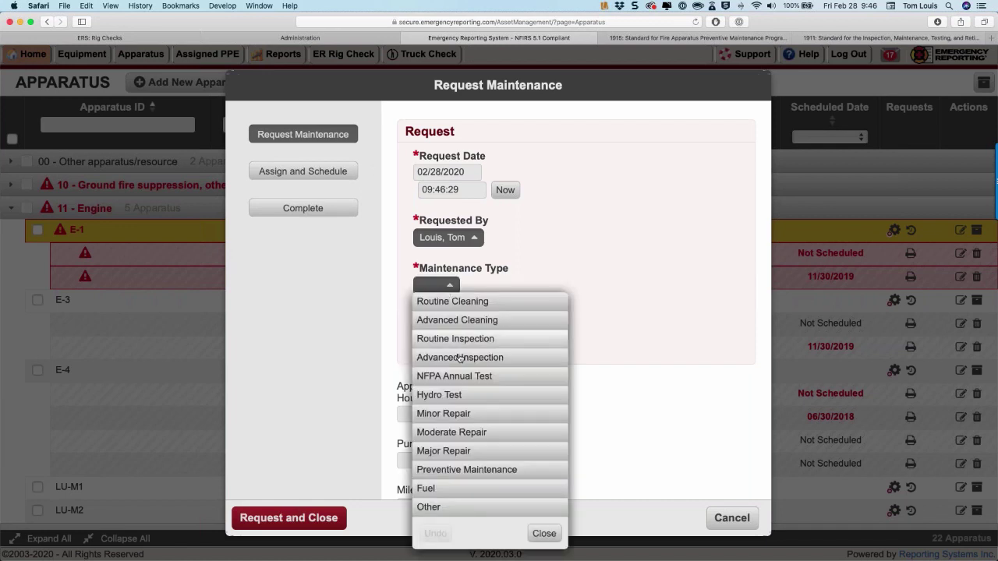
{"action": "left_click", "coordinate": [451, 413]}
{"action": "left_click", "coordinate": [453, 335]}
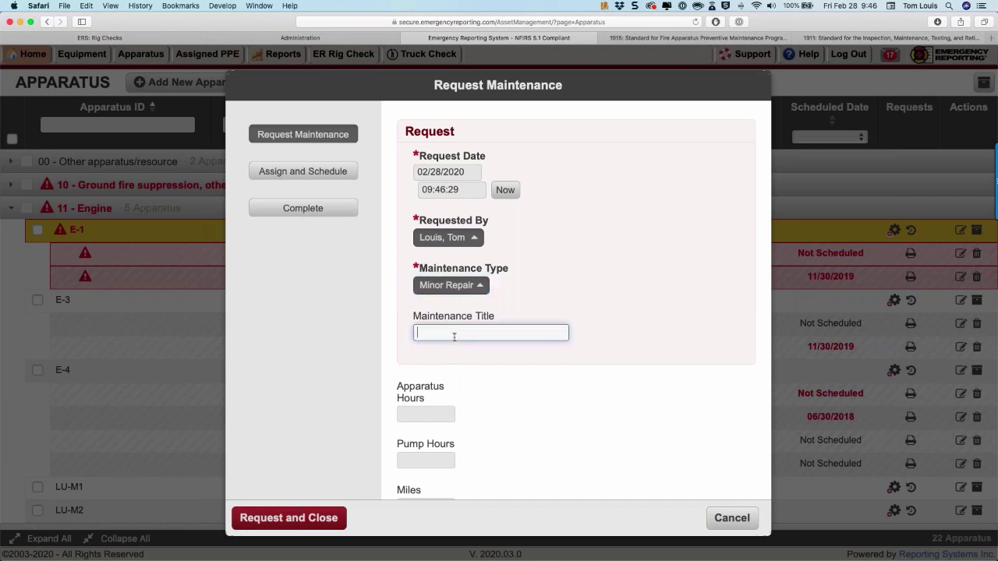
{"action": "type", "text": "R"}
{"action": "type", "text": "ight RSA"}
{"action": "key", "text": "BackSpace"}
{"action": "key", "text": "BackSpace"}
{"action": "type", "text": "ear Taillight out"}
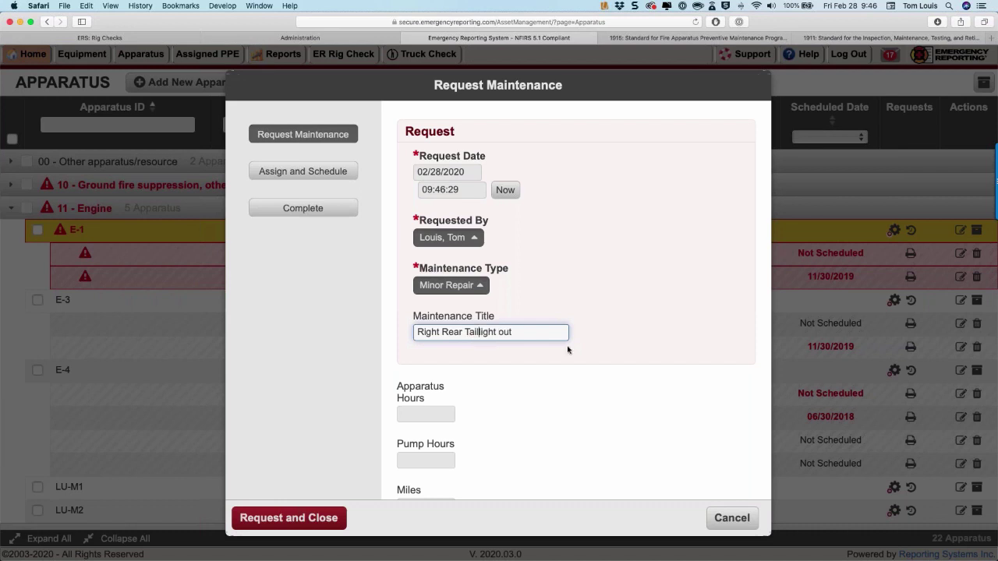
{"action": "scroll", "coordinate": [477, 367], "scroll_direction": "down", "scroll_amount": 5}
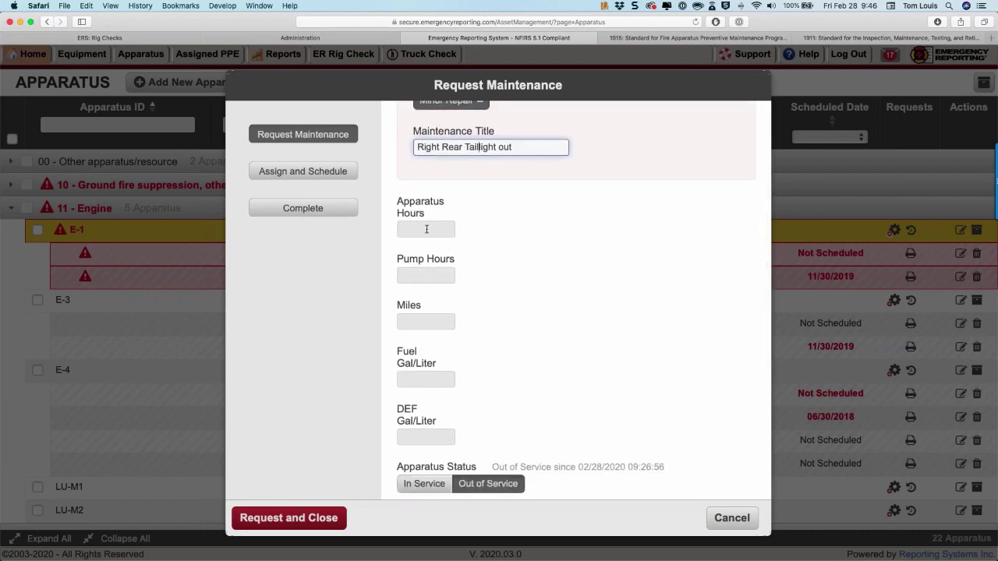
Enter 12300 miles, mark In Service, and describe 'RR taillight out...attempted bulb replacement. Still out.'.
{"action": "left_click", "coordinate": [417, 323]}
{"action": "type", "text": "12300"}
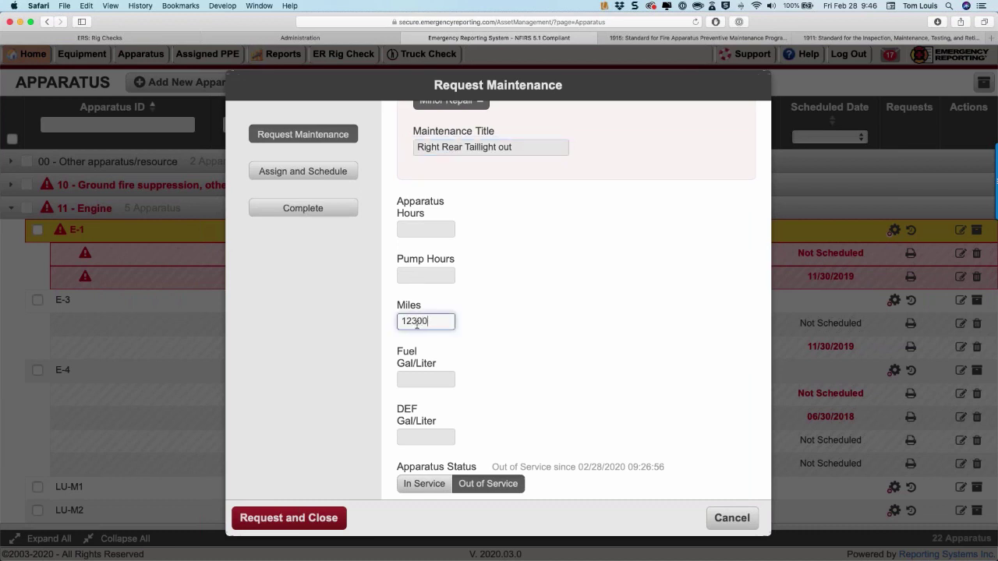
{"action": "scroll", "coordinate": [417, 323], "scroll_direction": "down", "scroll_amount": 2}
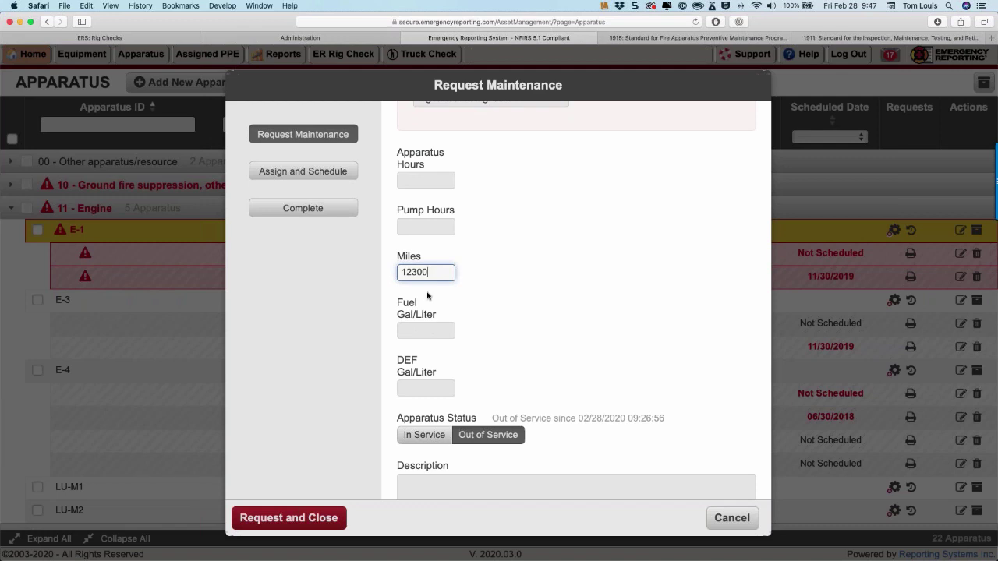
{"action": "scroll", "coordinate": [429, 268], "scroll_direction": "down", "scroll_amount": 3}
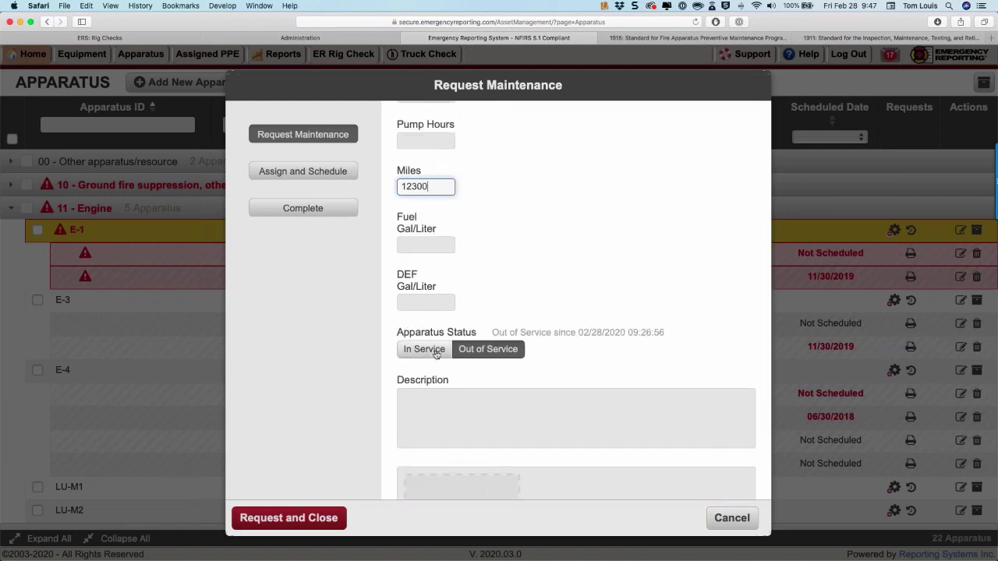
{"action": "left_click", "coordinate": [436, 354]}
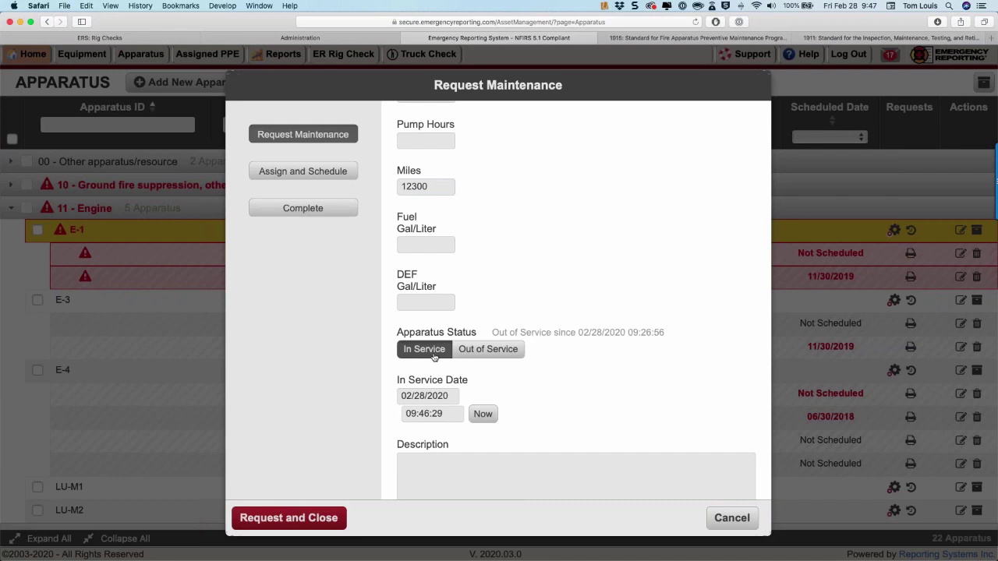
{"action": "scroll", "coordinate": [445, 397], "scroll_direction": "down", "scroll_amount": 5}
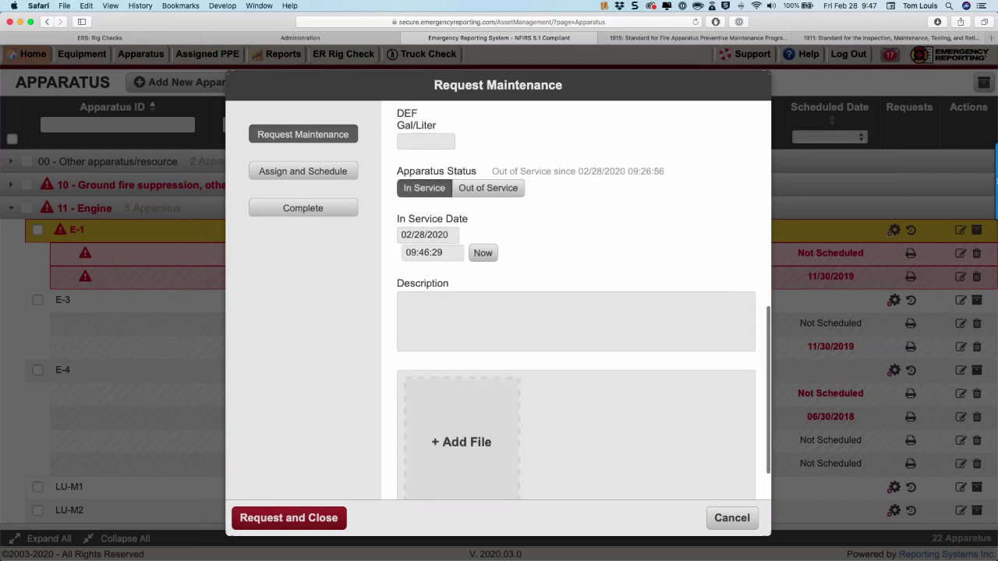
{"action": "left_click", "coordinate": [422, 310]}
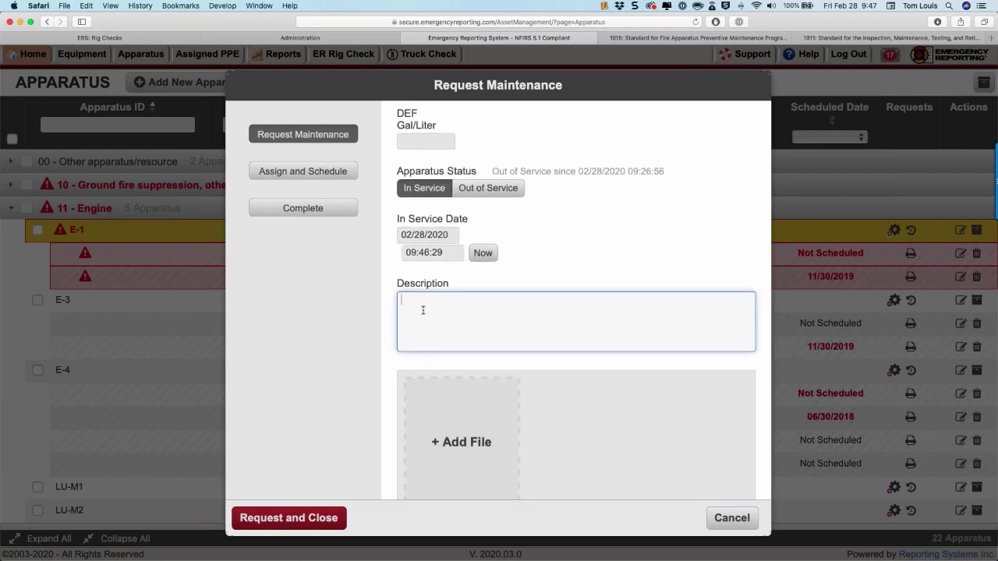
{"action": "type", "text": "REqu"}
{"action": "key", "text": "BackSpace"}
{"action": "key", "text": "BackSpace"}
{"action": "key", "text": "BackSpace"}
{"action": "key", "text": "BackSpace"}
{"action": "type", "text": "RR taillight out...attempted "}
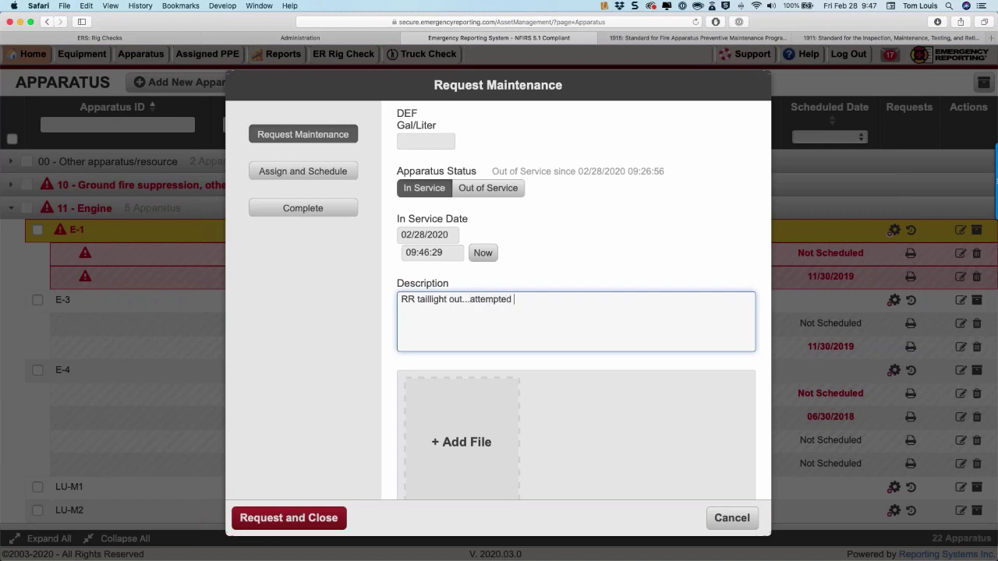
{"action": "type", "text": "bulb replace"}
{"action": "type", "text": "ment"}
{"action": "type", "text": ". Still "}
{"action": "type", "text": "out."}
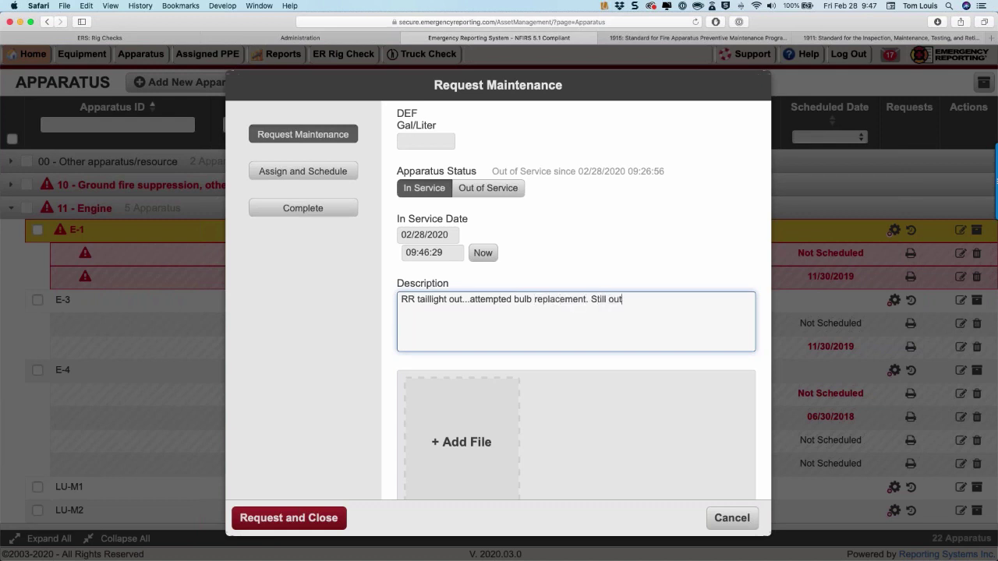
{"action": "scroll", "coordinate": [475, 343], "scroll_direction": "down", "scroll_amount": 2}
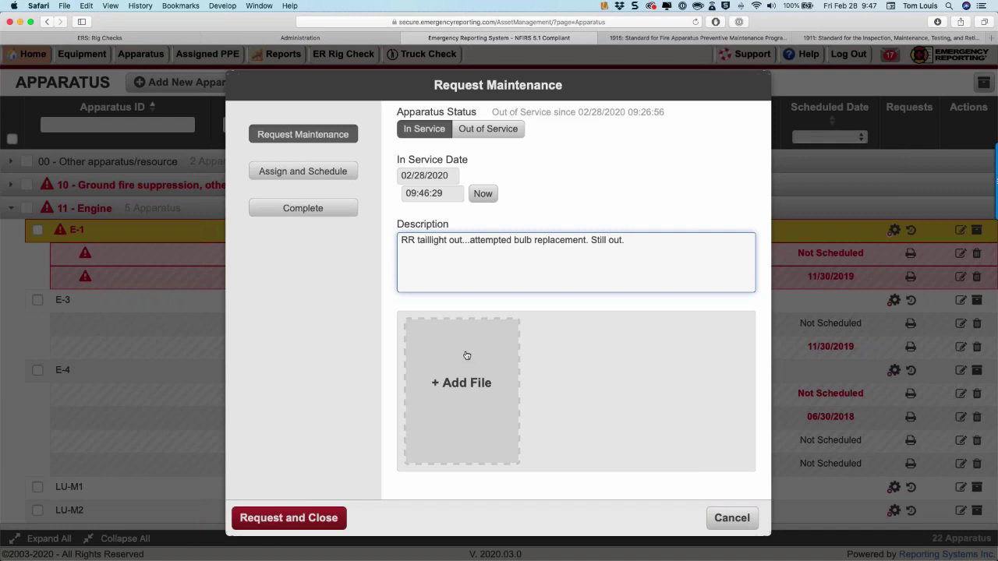
{"action": "left_click", "coordinate": [466, 356]}
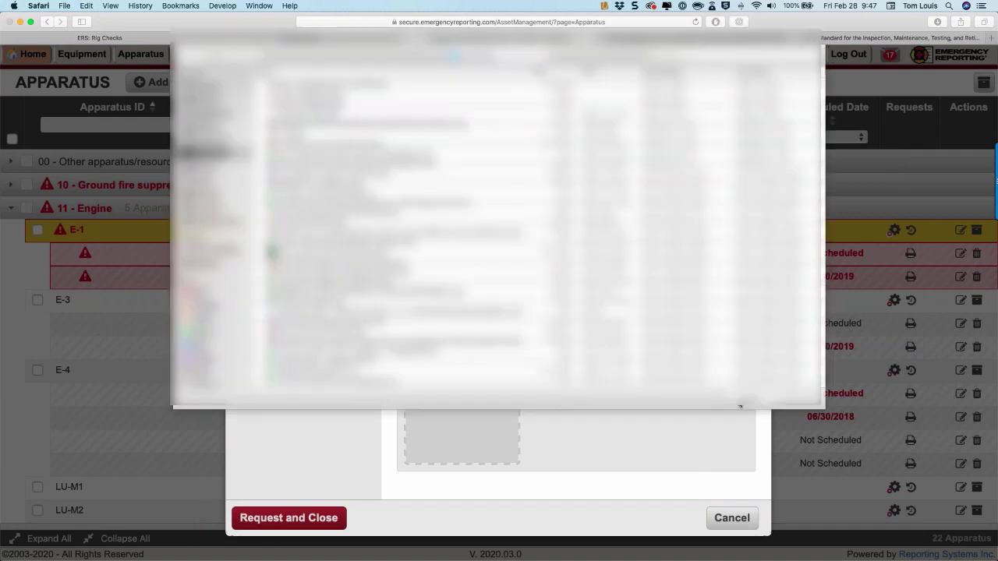
{"action": "left_click", "coordinate": [742, 401]}
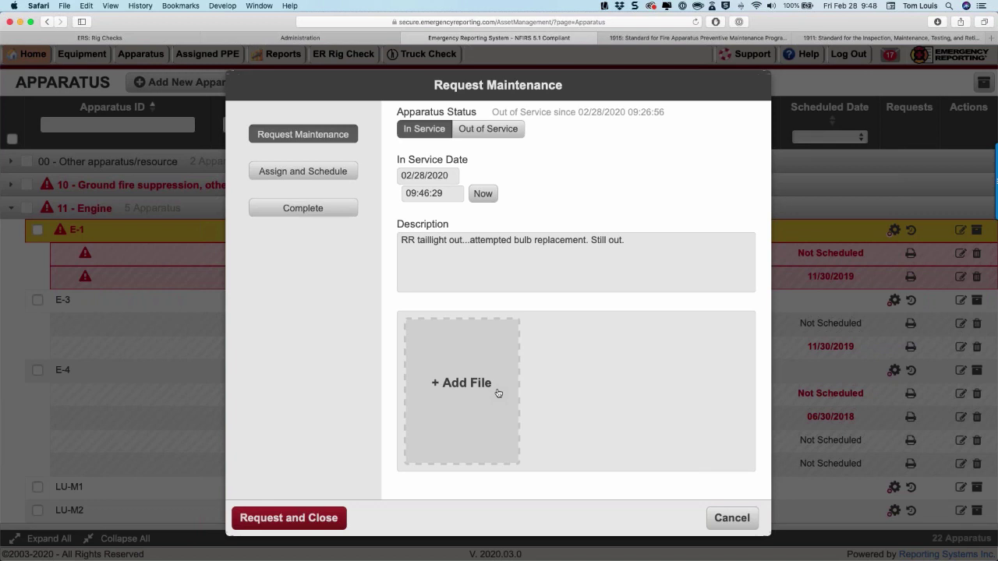
Submit E-1's taillight maintenance request without sending the email notification.
{"action": "left_click", "coordinate": [315, 518]}
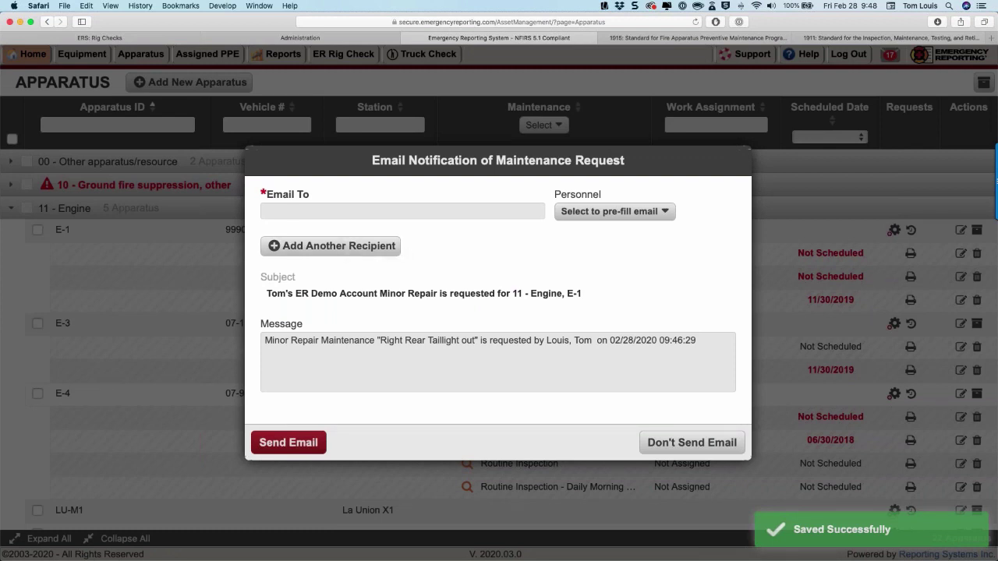
{"action": "left_click", "coordinate": [287, 365]}
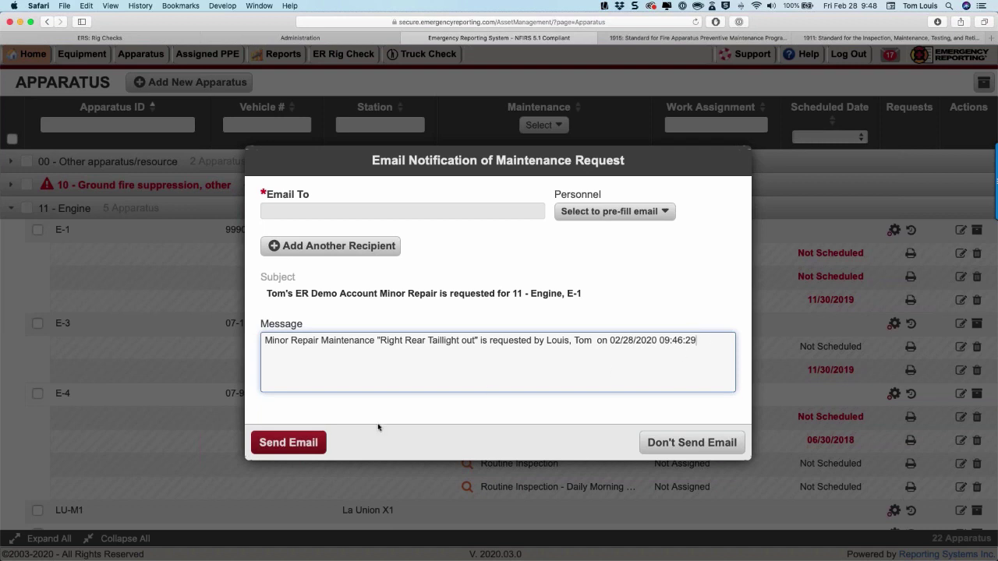
{"action": "left_click", "coordinate": [690, 443]}
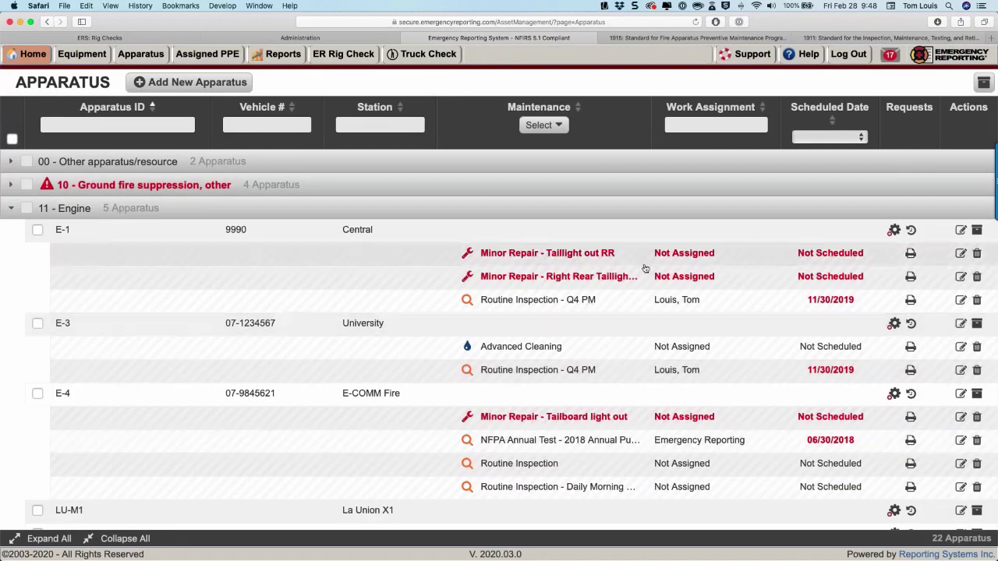
Open the Taillight out RR repair at its Assign and Schedule step.
{"action": "left_click", "coordinate": [961, 254]}
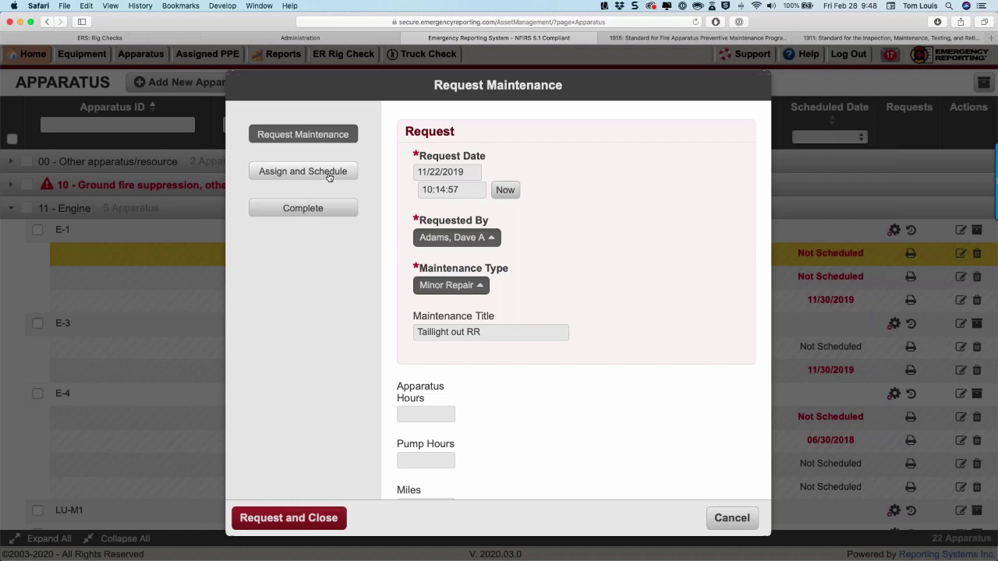
{"action": "left_click", "coordinate": [328, 177]}
{"action": "scroll", "coordinate": [577, 311], "scroll_direction": "down", "scroll_amount": 2}
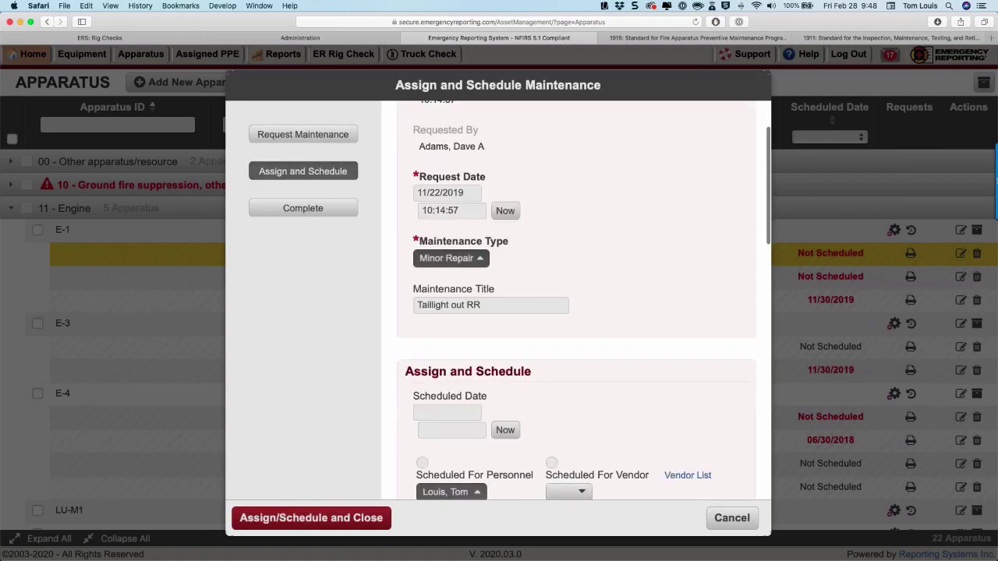
{"action": "scroll", "coordinate": [577, 311], "scroll_direction": "up", "scroll_amount": 2}
{"action": "scroll", "coordinate": [576, 297], "scroll_direction": "down", "scroll_amount": 6}
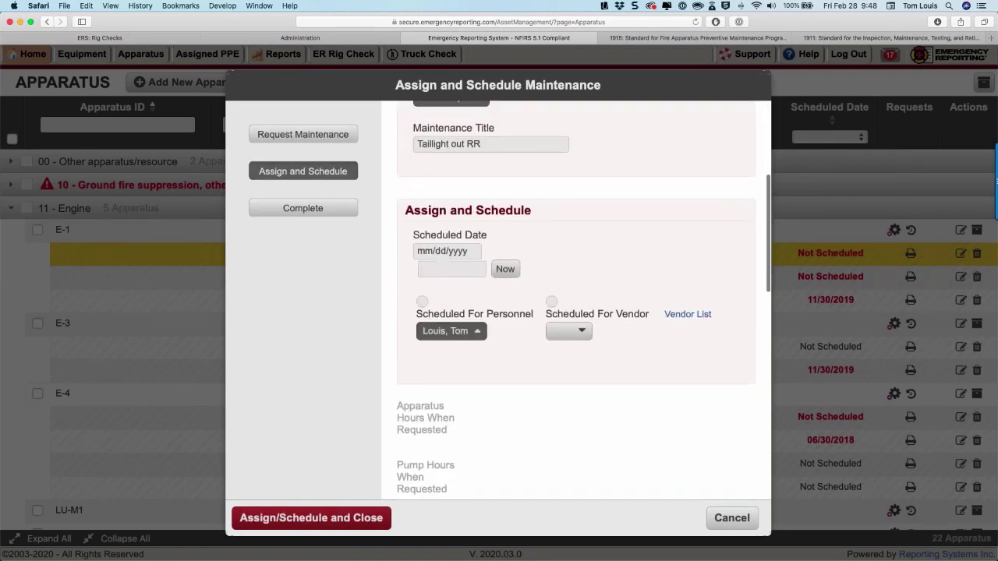
Schedule the repair for 02/29/2020 at 09:48:00 with no vendor, saving without email.
{"action": "left_click", "coordinate": [445, 251]}
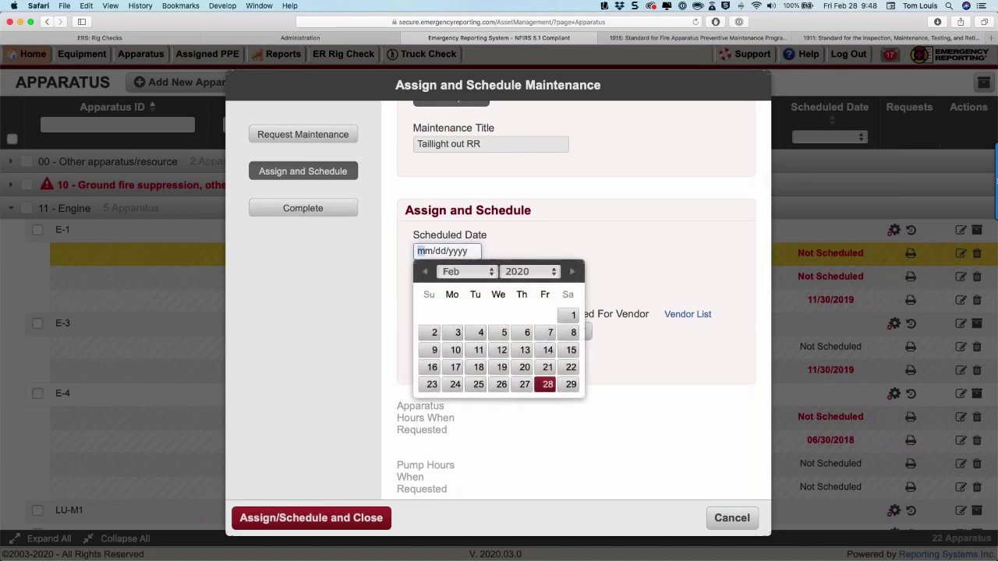
{"action": "left_click", "coordinate": [570, 385]}
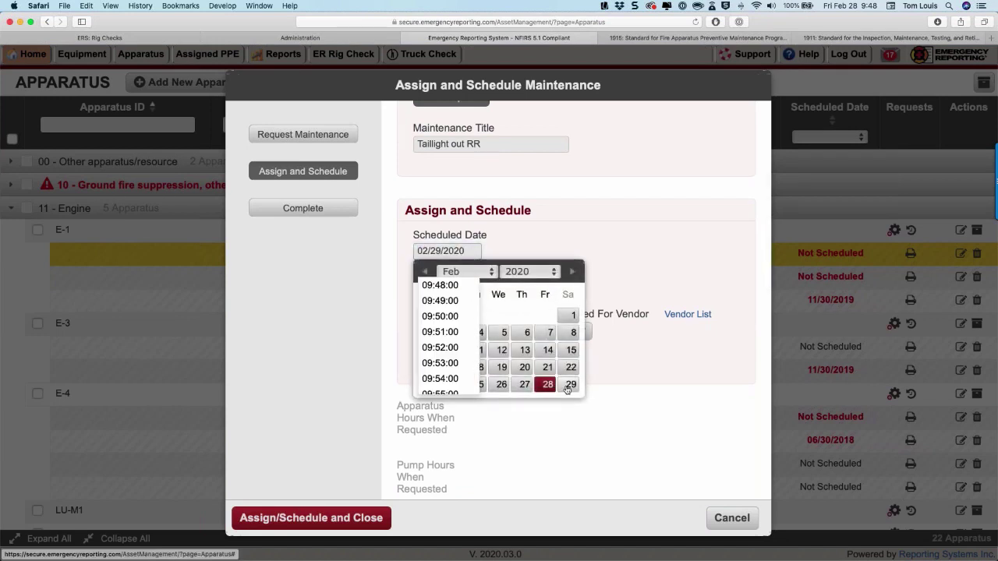
{"action": "left_click", "coordinate": [441, 283]}
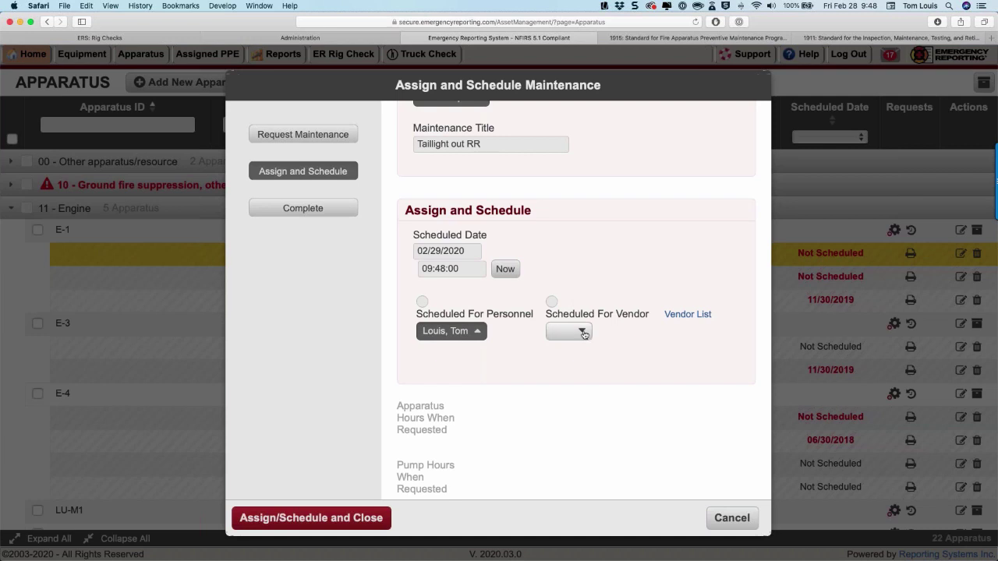
{"action": "left_click", "coordinate": [583, 333]}
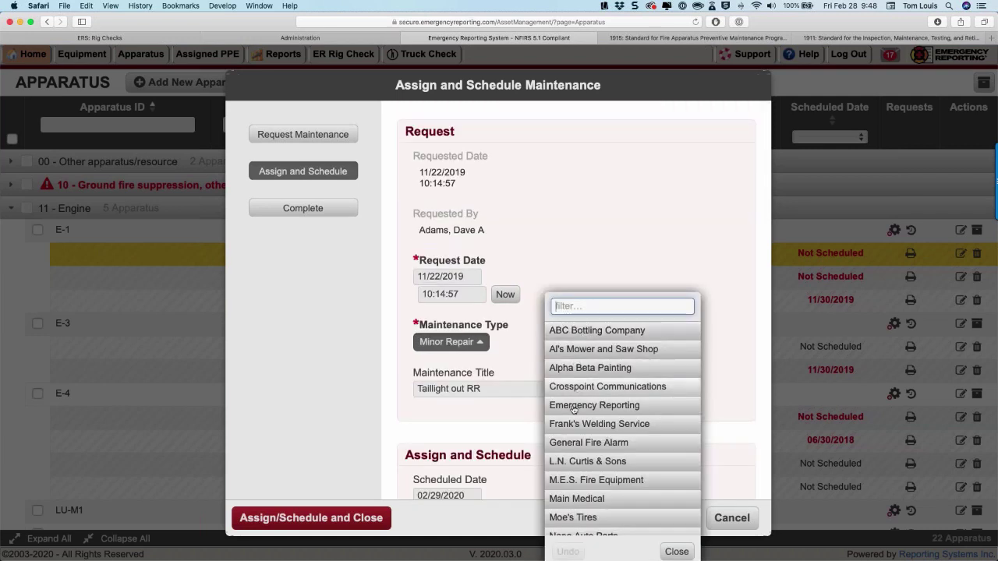
{"action": "left_click", "coordinate": [537, 282]}
{"action": "scroll", "coordinate": [458, 315], "scroll_direction": "down", "scroll_amount": 5}
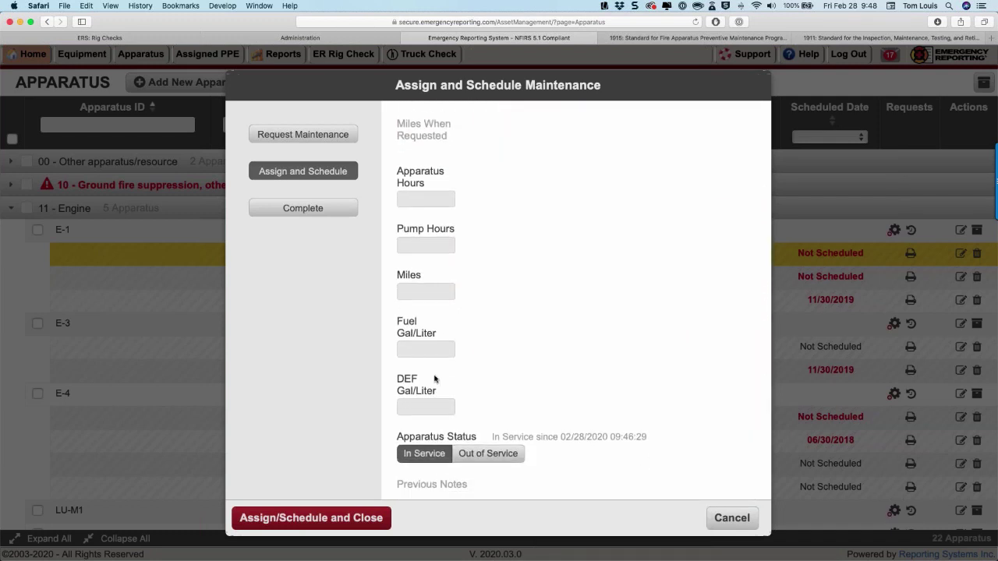
{"action": "scroll", "coordinate": [434, 378], "scroll_direction": "down", "scroll_amount": 3}
{"action": "scroll", "coordinate": [434, 379], "scroll_direction": "down", "scroll_amount": 3}
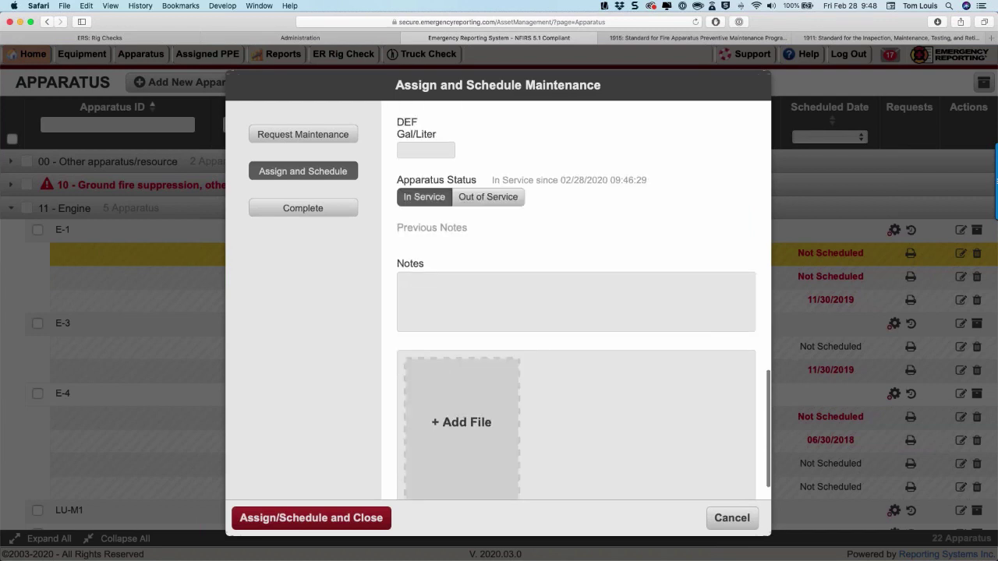
{"action": "scroll", "coordinate": [432, 386], "scroll_direction": "down", "scroll_amount": 1}
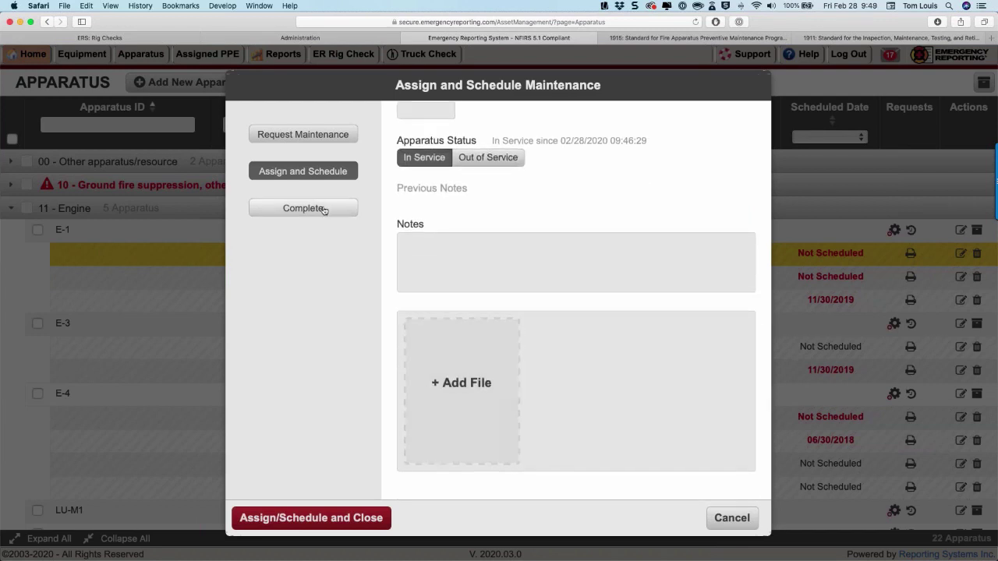
{"action": "left_click", "coordinate": [309, 518]}
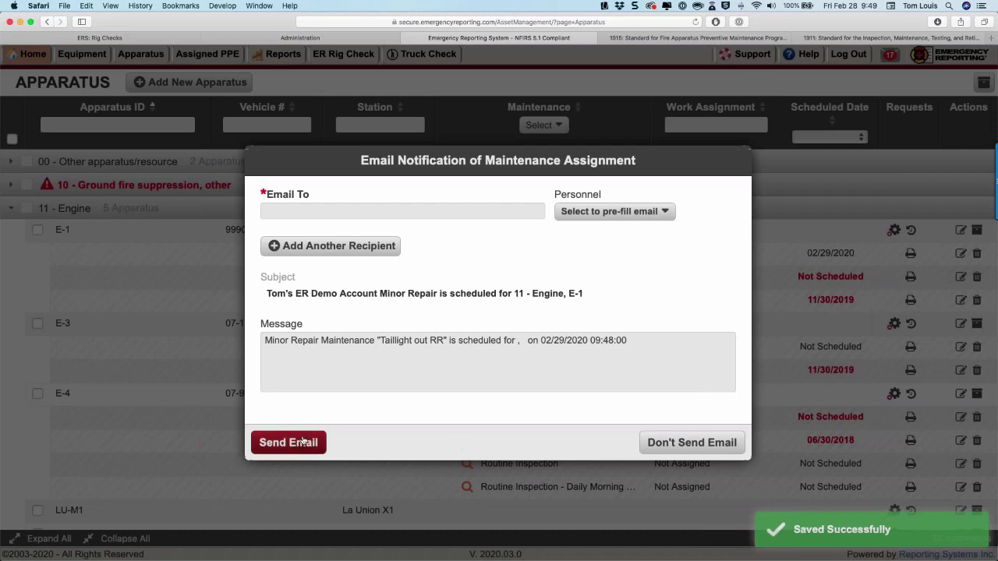
{"action": "left_click", "coordinate": [676, 442]}
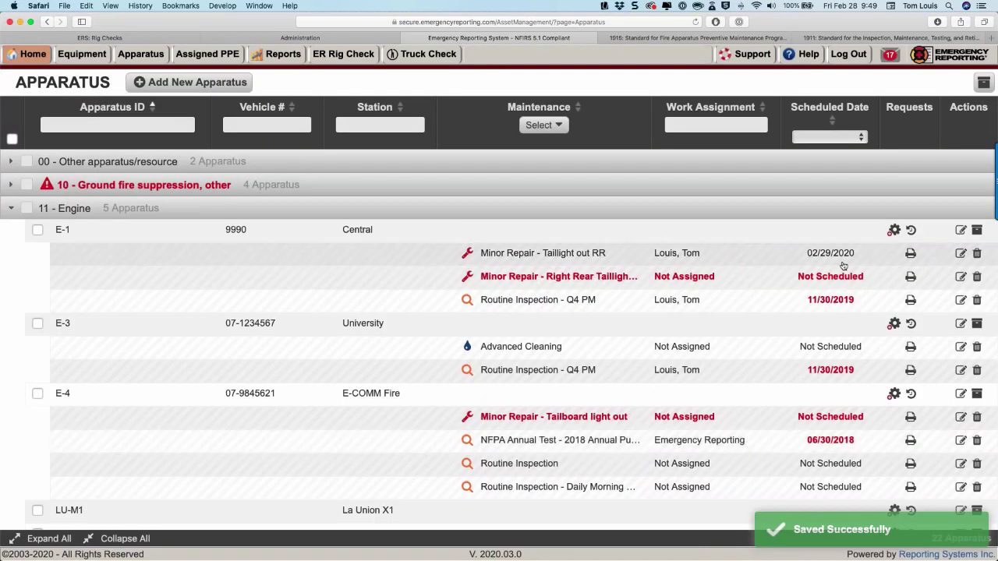
Open the scheduled taillight repair at its Complete step.
{"action": "left_click", "coordinate": [961, 254]}
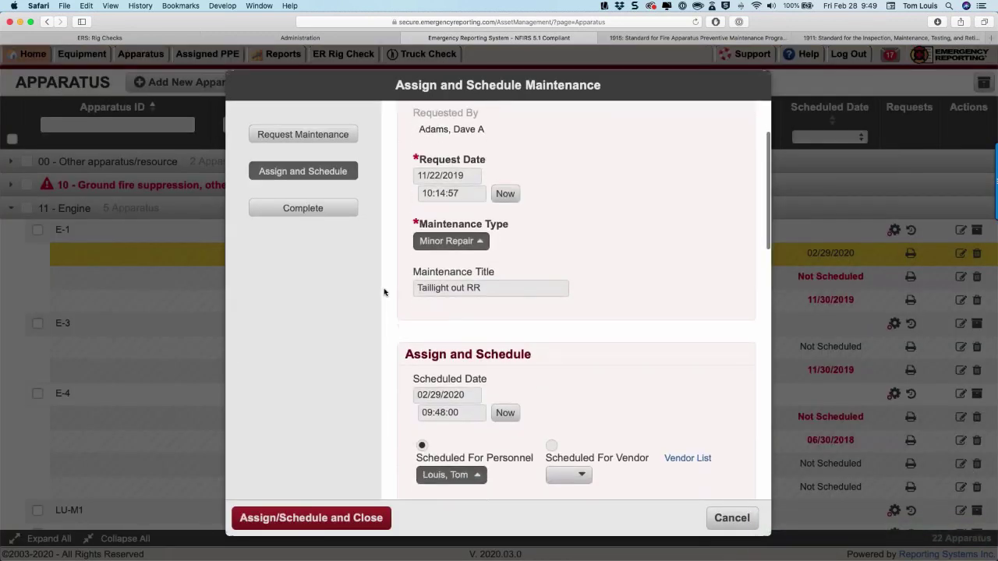
{"action": "scroll", "coordinate": [384, 292], "scroll_direction": "down", "scroll_amount": 5}
{"action": "left_click", "coordinate": [296, 207]}
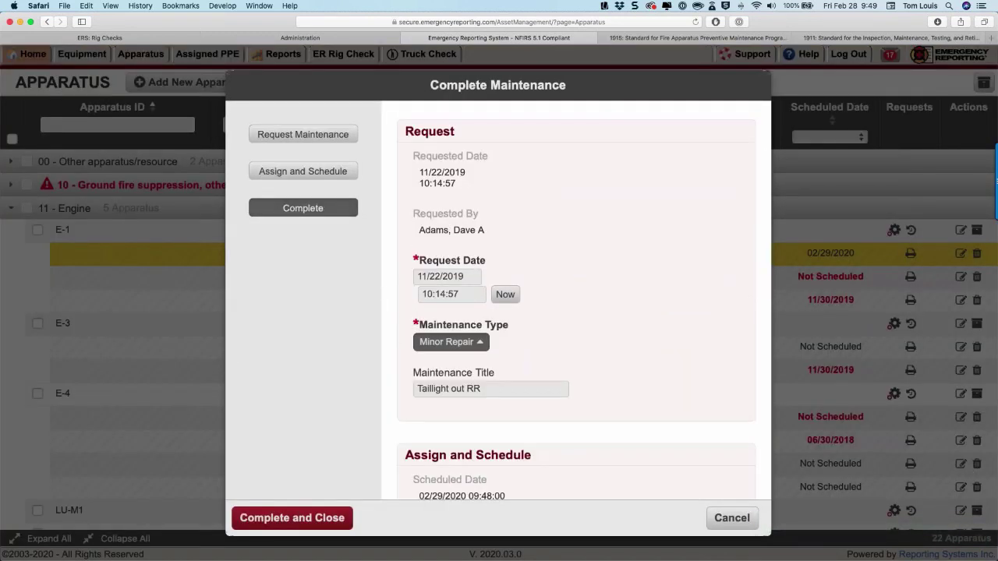
{"action": "scroll", "coordinate": [575, 300], "scroll_direction": "down", "scroll_amount": 15}
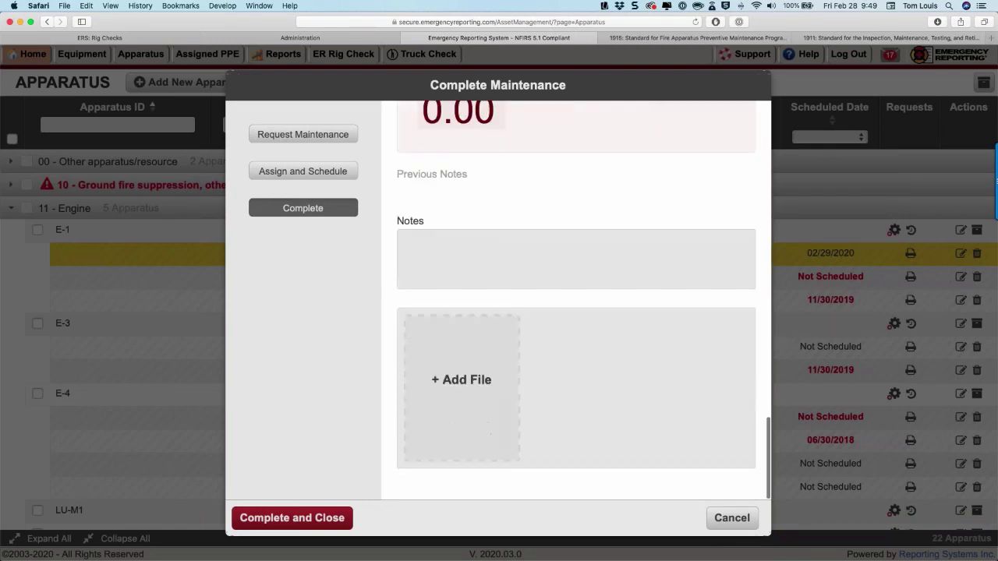
{"action": "scroll", "coordinate": [575, 300], "scroll_direction": "up", "scroll_amount": 5}
Enter a parts cost of 3 and save the repair as completed without email.
{"action": "left_click", "coordinate": [455, 212]}
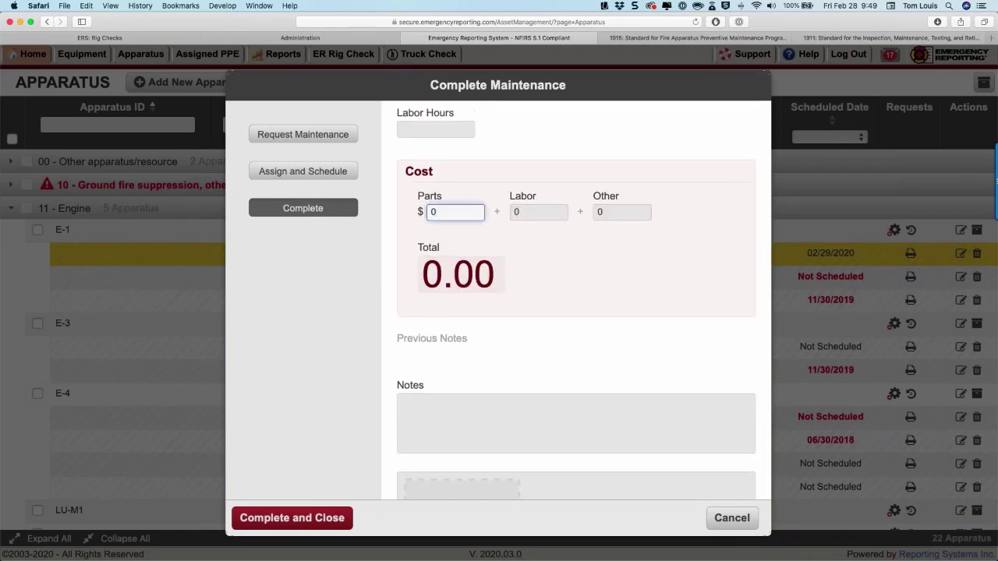
{"action": "key", "text": "BackSpace"}
{"action": "type", "text": "3"}
{"action": "key", "text": "BackSpace"}
{"action": "type", "text": "3"}
{"action": "key", "text": "Tab"}
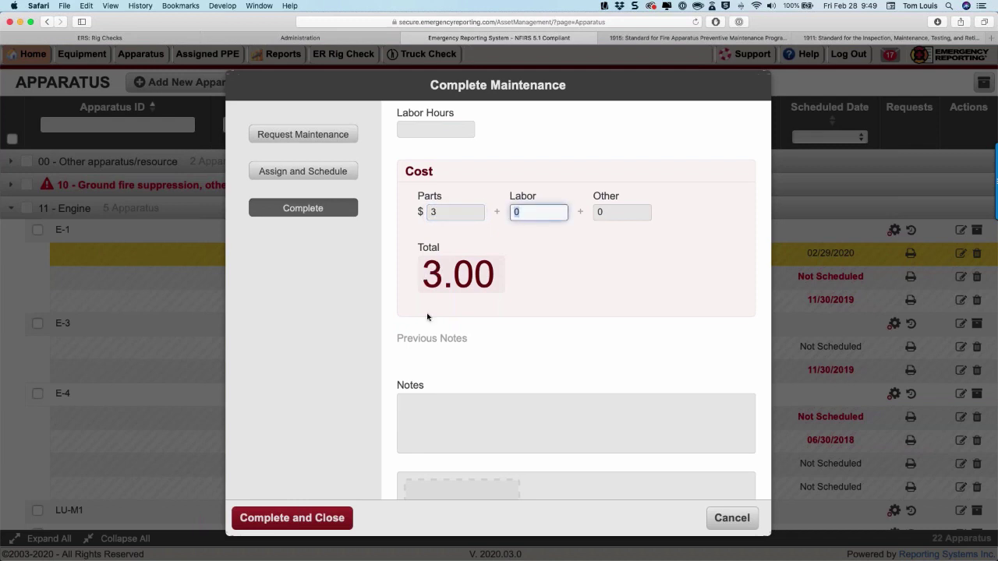
{"action": "scroll", "coordinate": [439, 328], "scroll_direction": "down", "scroll_amount": 2}
{"action": "scroll", "coordinate": [465, 355], "scroll_direction": "down", "scroll_amount": 2}
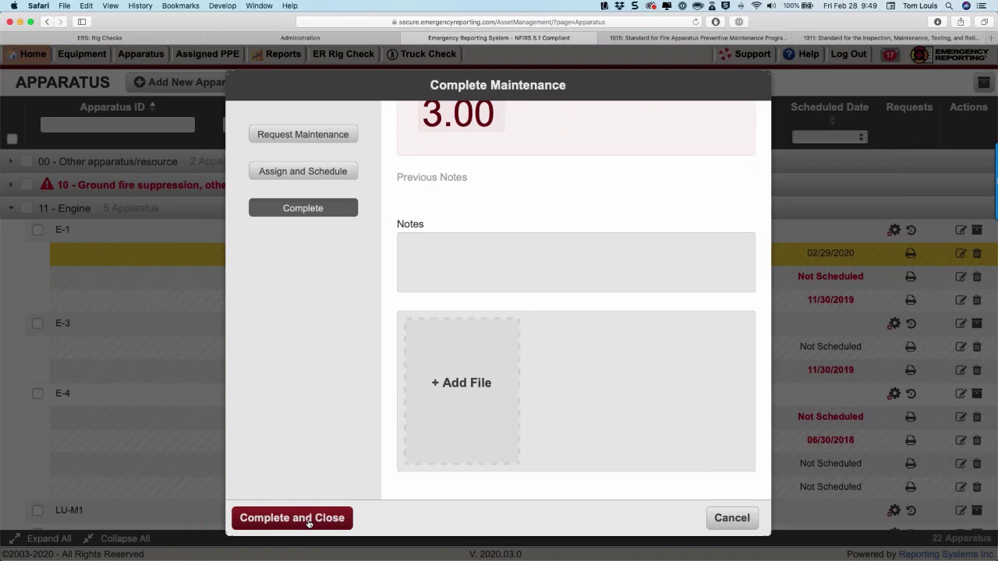
{"action": "left_click", "coordinate": [309, 521]}
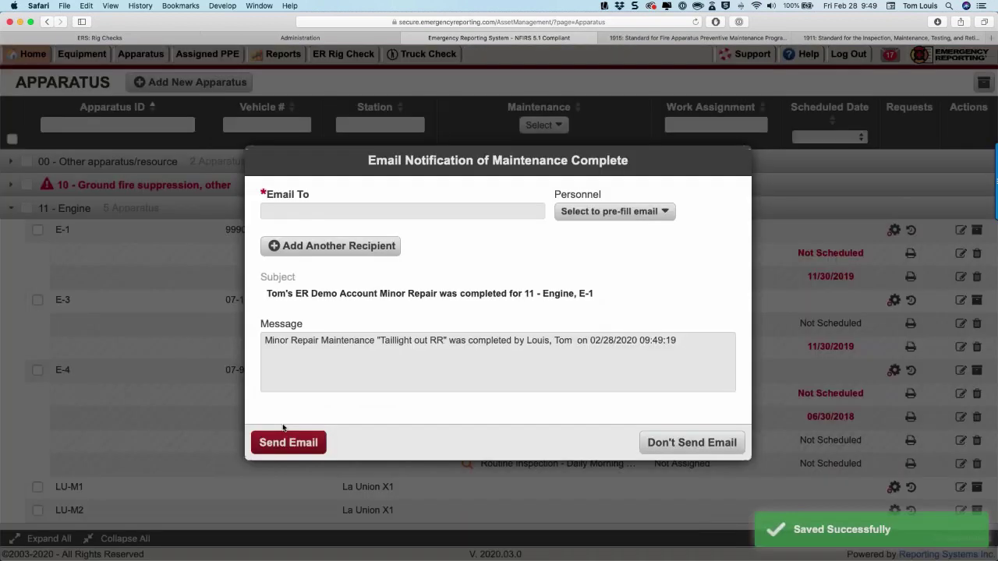
{"action": "left_click", "coordinate": [691, 442]}
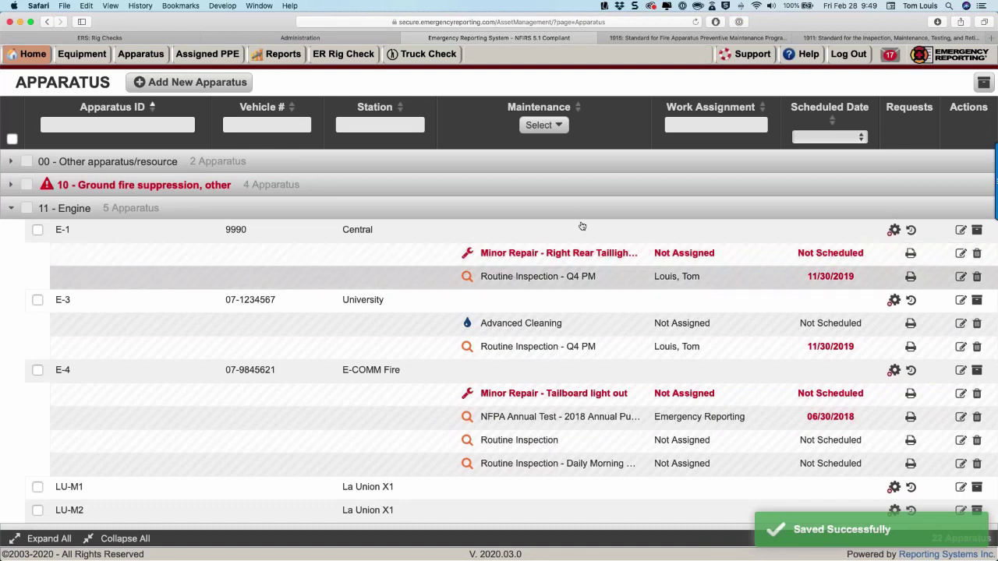
Open E-1's maintenance history and its New Checklist routine inspection record.
{"action": "left_click", "coordinate": [912, 231]}
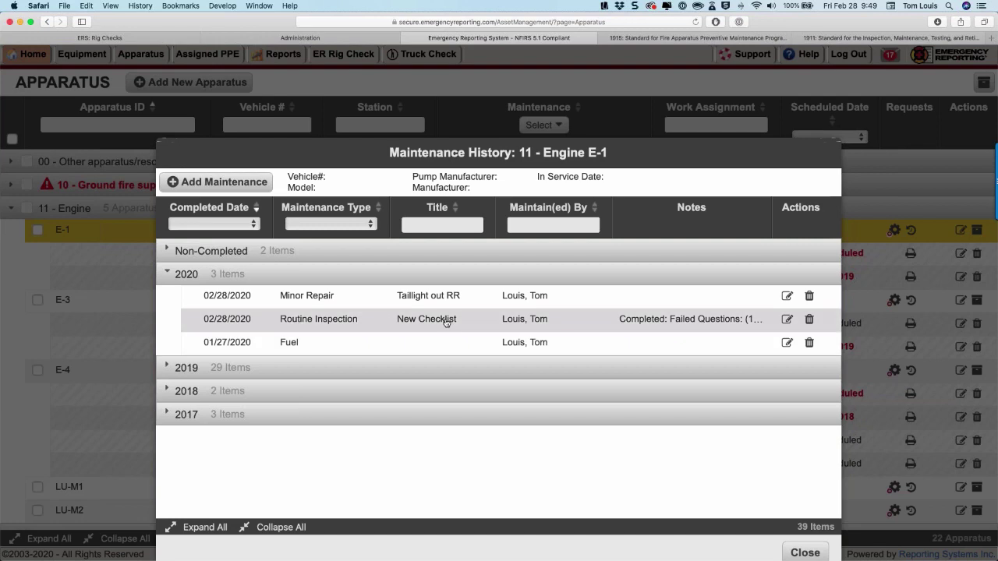
{"action": "left_click", "coordinate": [788, 320]}
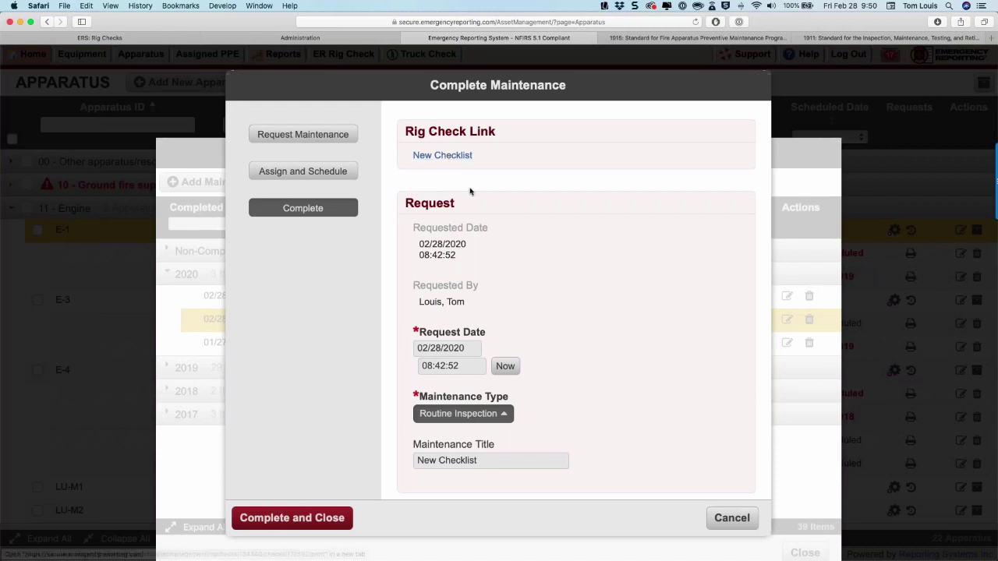
Review the linked New Checklist rig check in a new tab, then cancel the inspection record.
{"action": "left_click", "coordinate": [415, 153]}
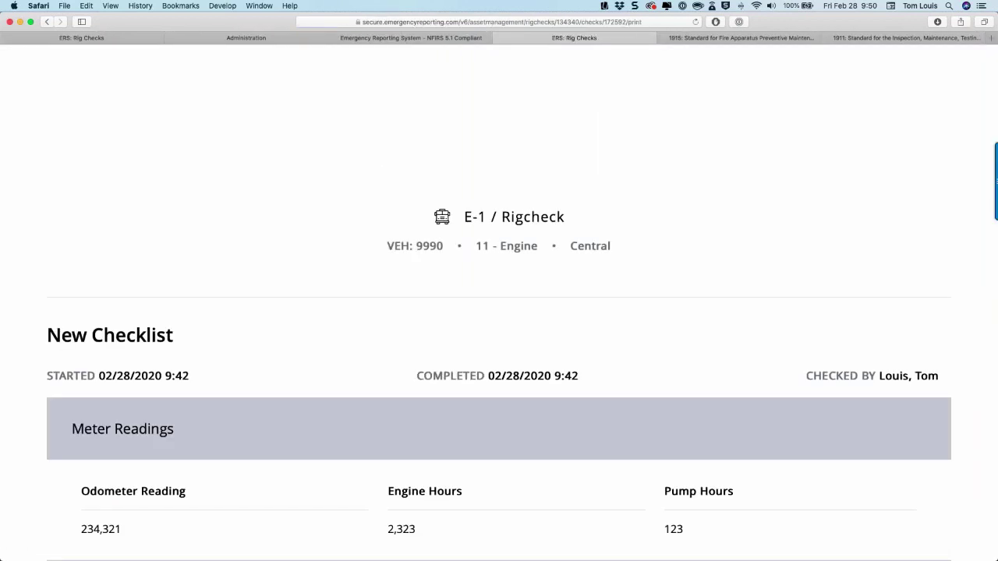
{"action": "scroll", "coordinate": [407, 313], "scroll_direction": "down", "scroll_amount": 1}
{"action": "scroll", "coordinate": [407, 313], "scroll_direction": "down", "scroll_amount": 5}
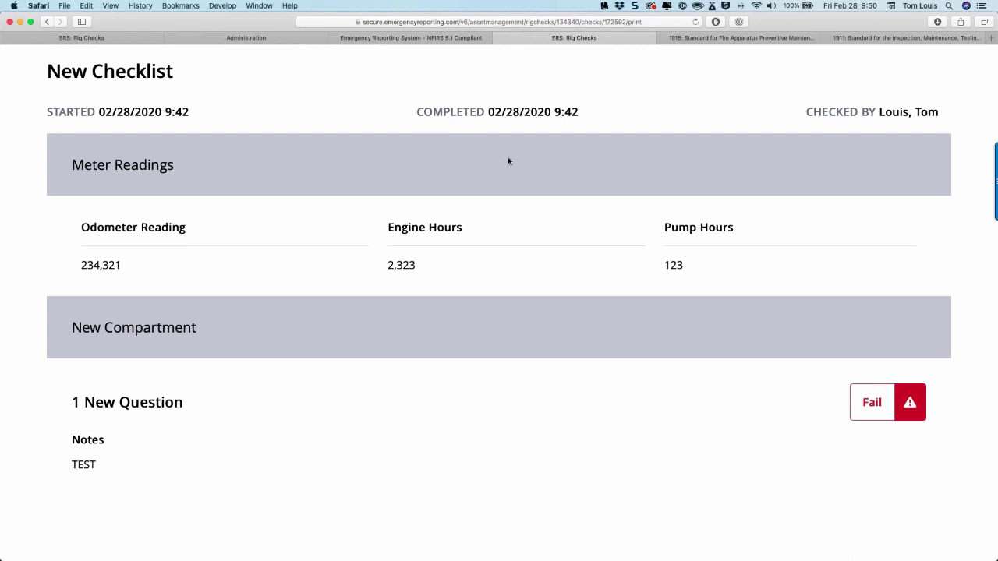
{"action": "left_click", "coordinate": [450, 42]}
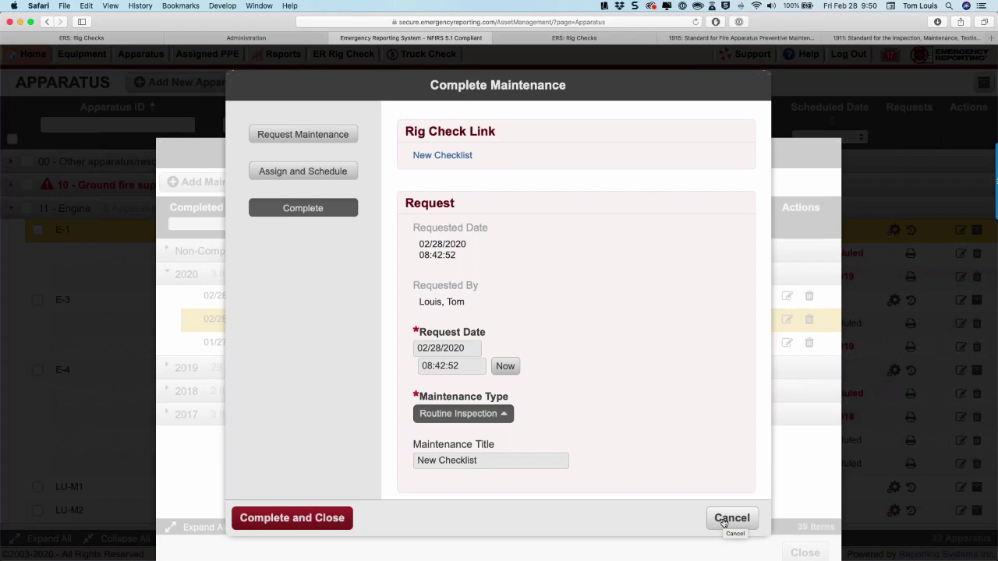
{"action": "left_click", "coordinate": [731, 518]}
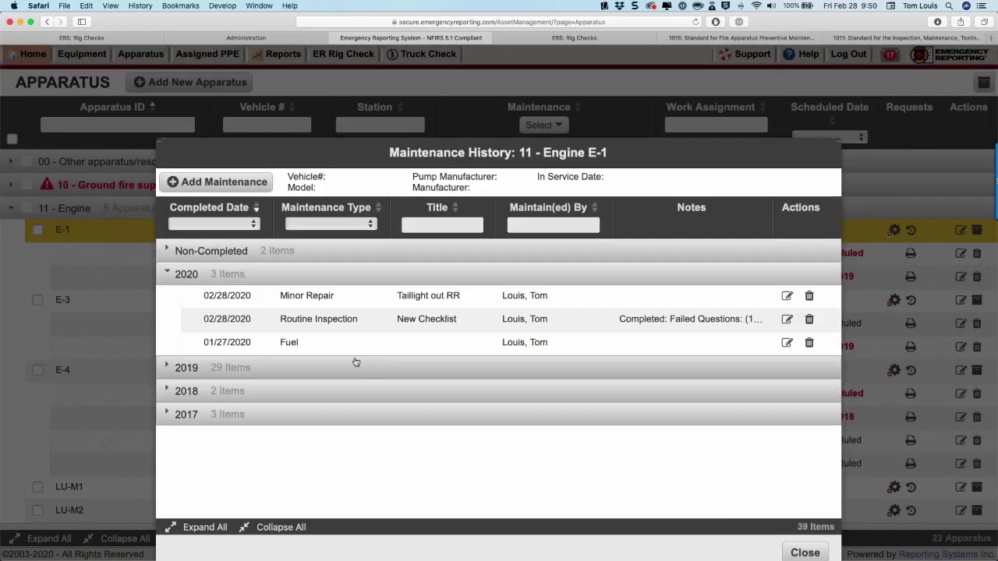
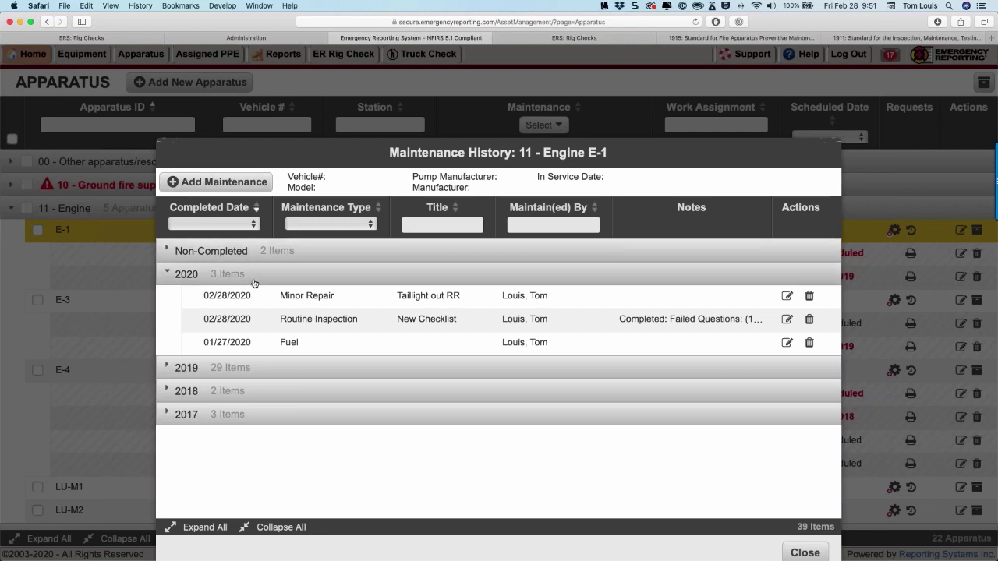
Expand Engine E-1's 2019 maintenance records, look through them, and close the history dialog.
{"action": "left_click", "coordinate": [230, 368]}
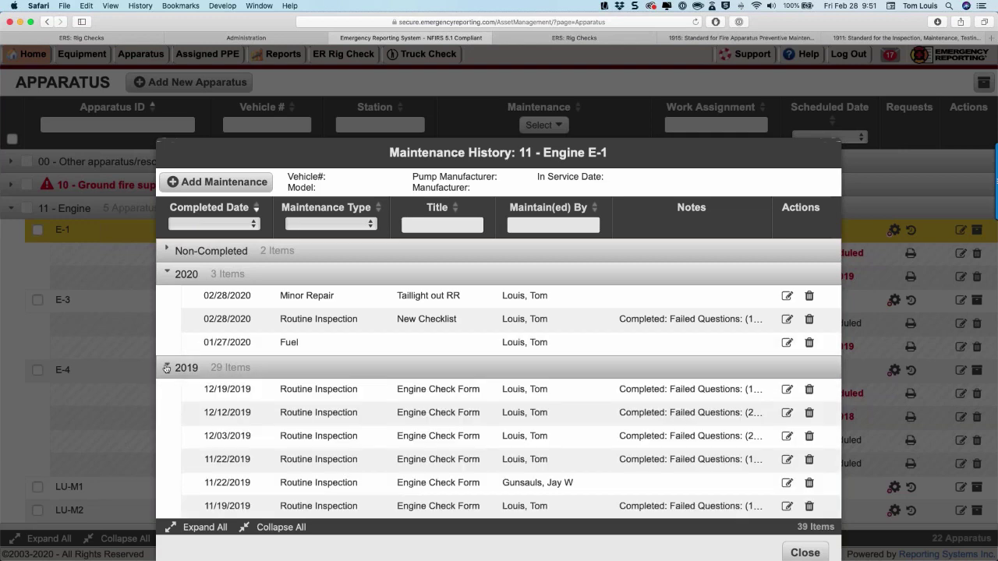
{"action": "scroll", "coordinate": [200, 413], "scroll_direction": "down", "scroll_amount": 2}
{"action": "scroll", "coordinate": [201, 412], "scroll_direction": "down", "scroll_amount": 4}
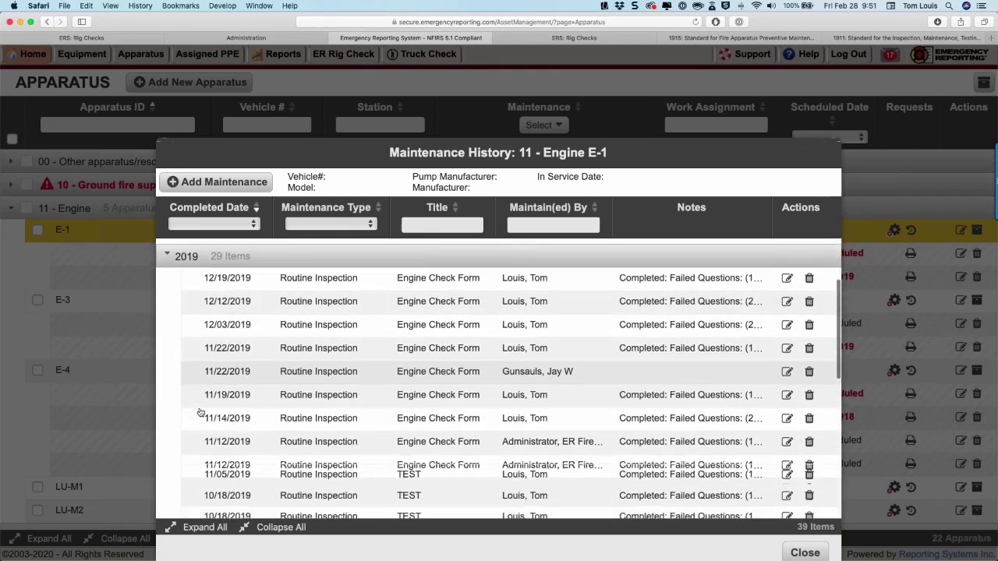
{"action": "scroll", "coordinate": [200, 413], "scroll_direction": "down", "scroll_amount": 5}
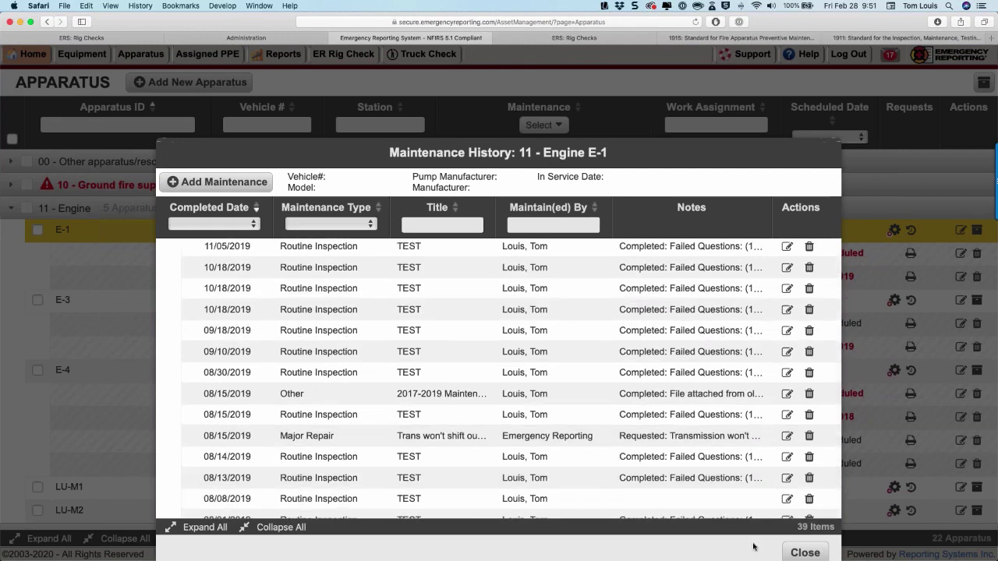
{"action": "left_click", "coordinate": [807, 552]}
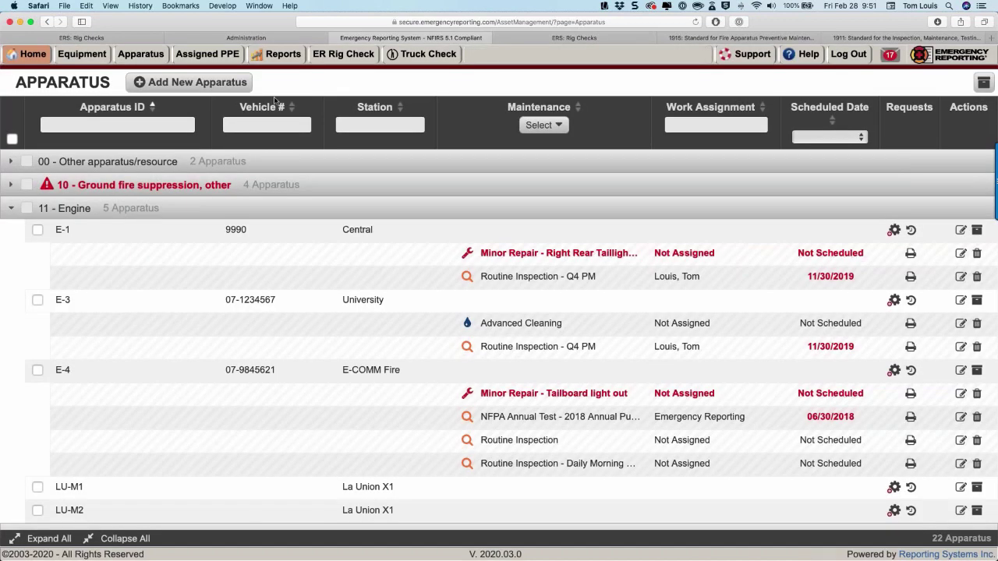
Open the Apparatus Replacement Year report (1696) with Start Year 2020 and End Year 2030.
{"action": "left_click", "coordinate": [277, 54]}
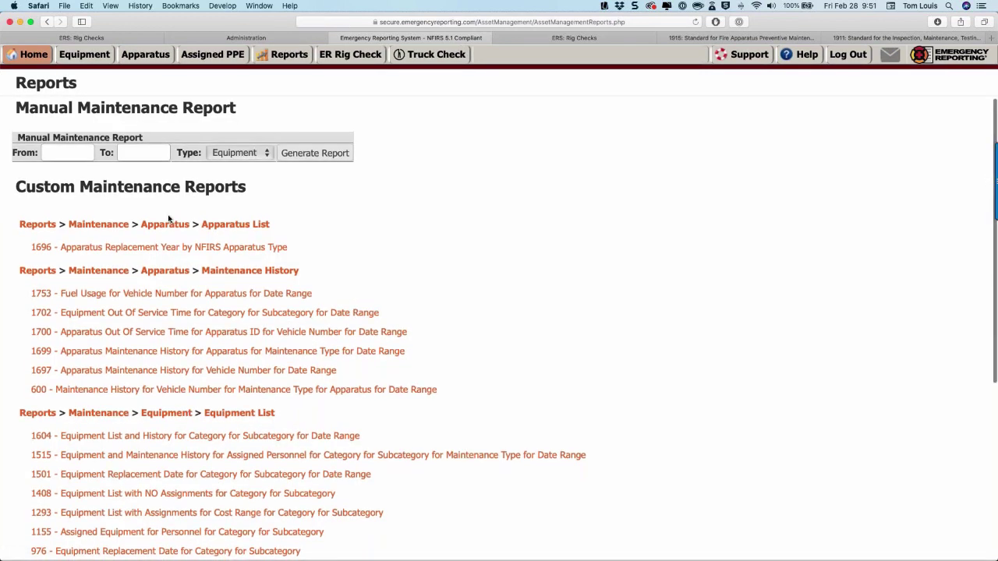
{"action": "scroll", "coordinate": [169, 219], "scroll_direction": "down", "scroll_amount": 2}
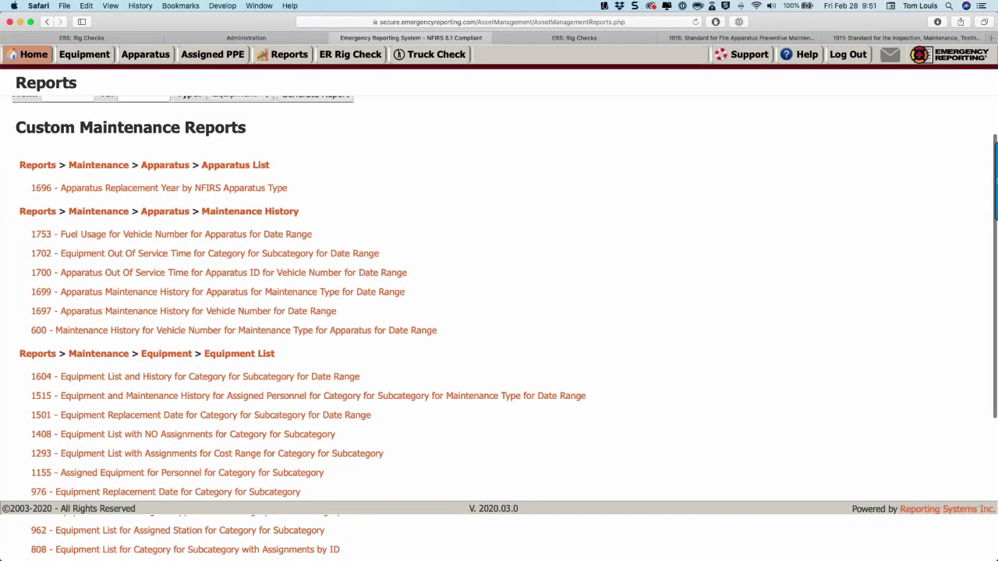
{"action": "left_click", "coordinate": [128, 190]}
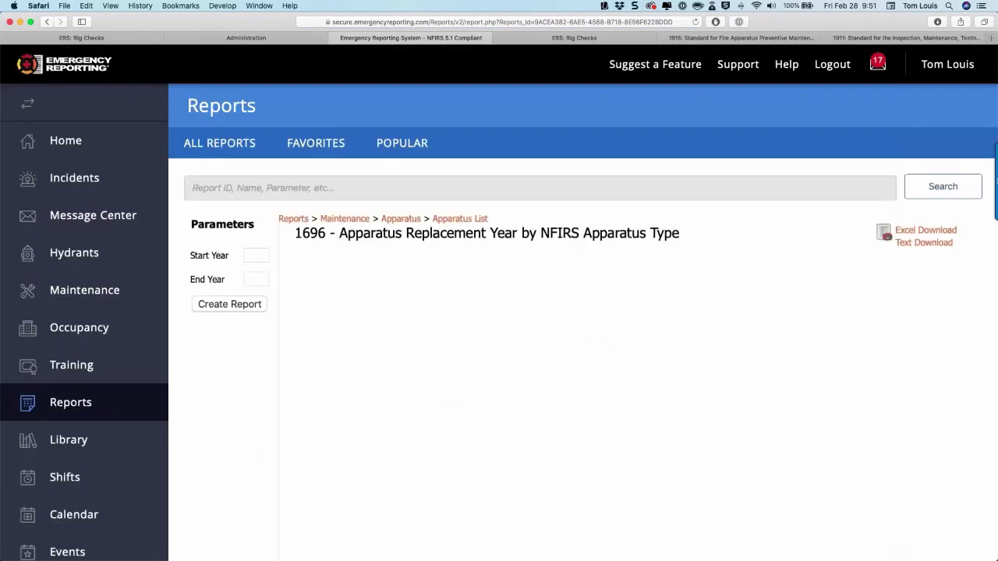
{"action": "left_click", "coordinate": [256, 255]}
{"action": "type", "text": "2020"}
{"action": "left_click", "coordinate": [255, 279]}
{"action": "type", "text": "2030"}
Create the report, review its $1,465,000.00 total, and go back to the reports list.
{"action": "left_click", "coordinate": [233, 308]}
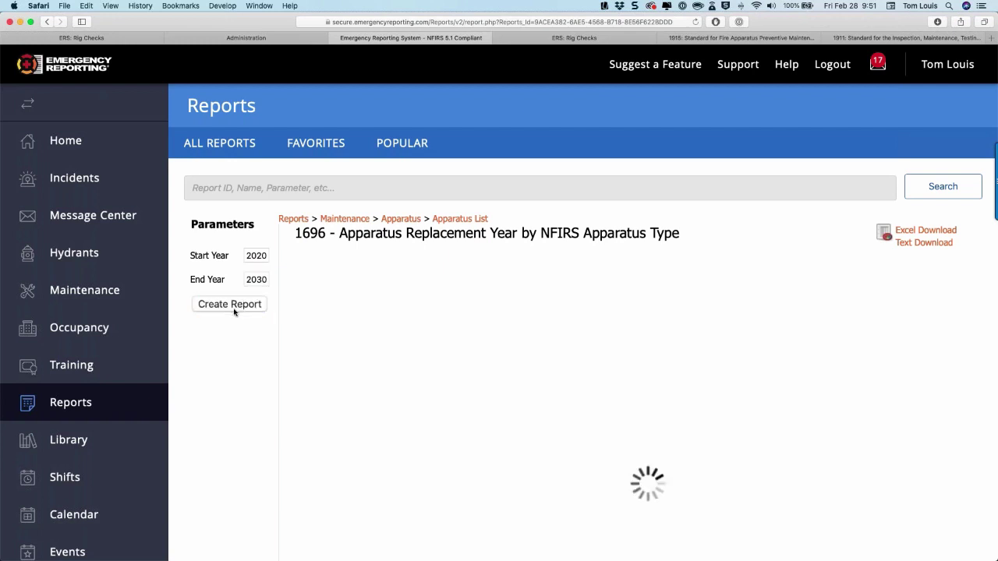
{"action": "scroll", "coordinate": [370, 436], "scroll_direction": "down", "scroll_amount": 3}
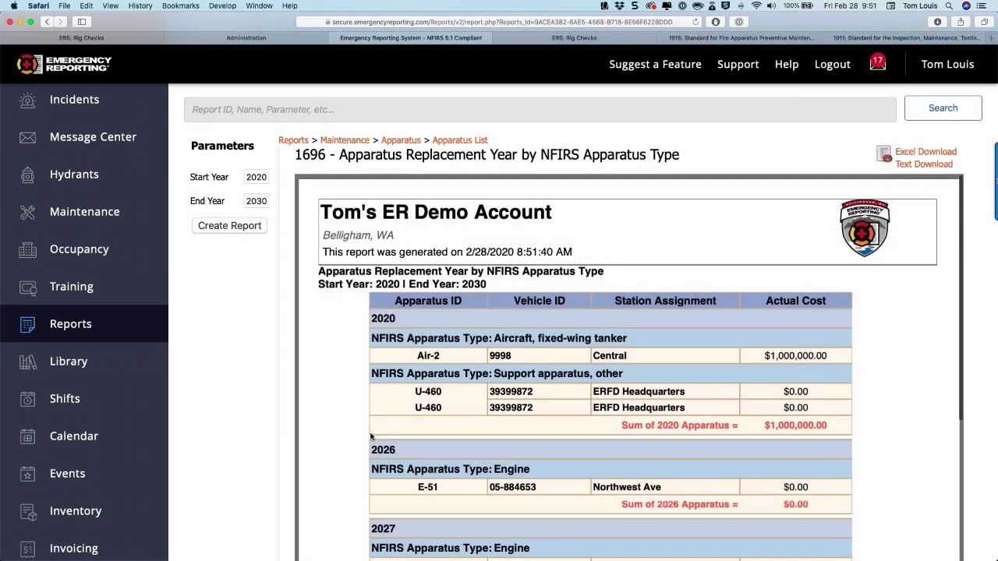
{"action": "scroll", "coordinate": [370, 437], "scroll_direction": "down", "scroll_amount": 1}
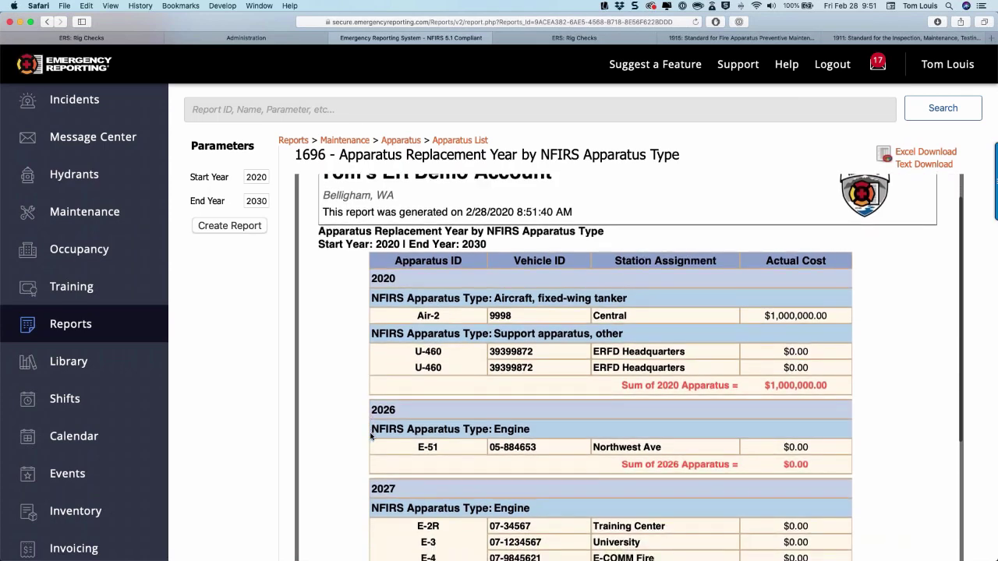
{"action": "scroll", "coordinate": [370, 437], "scroll_direction": "down", "scroll_amount": 3}
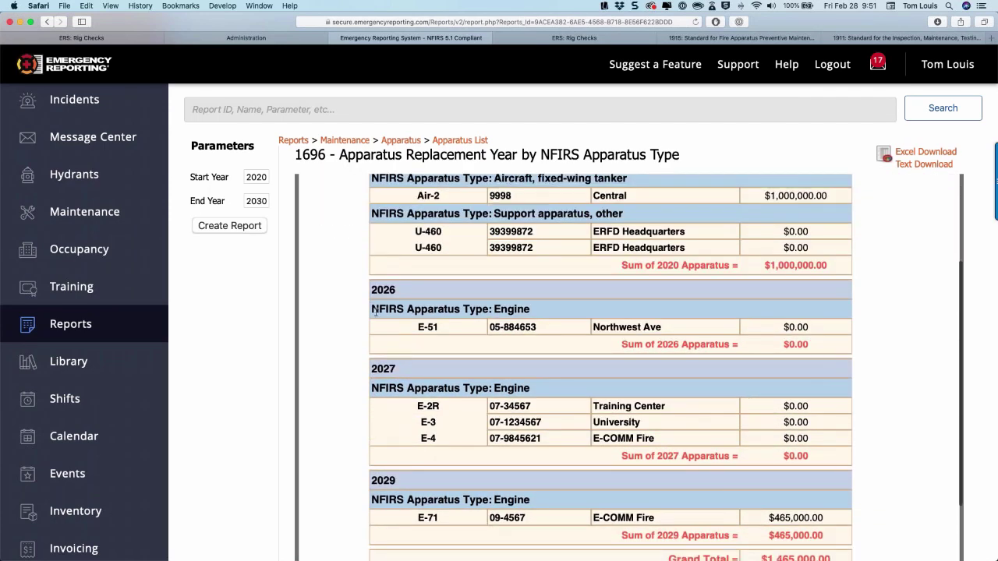
{"action": "scroll", "coordinate": [375, 309], "scroll_direction": "down", "scroll_amount": 3}
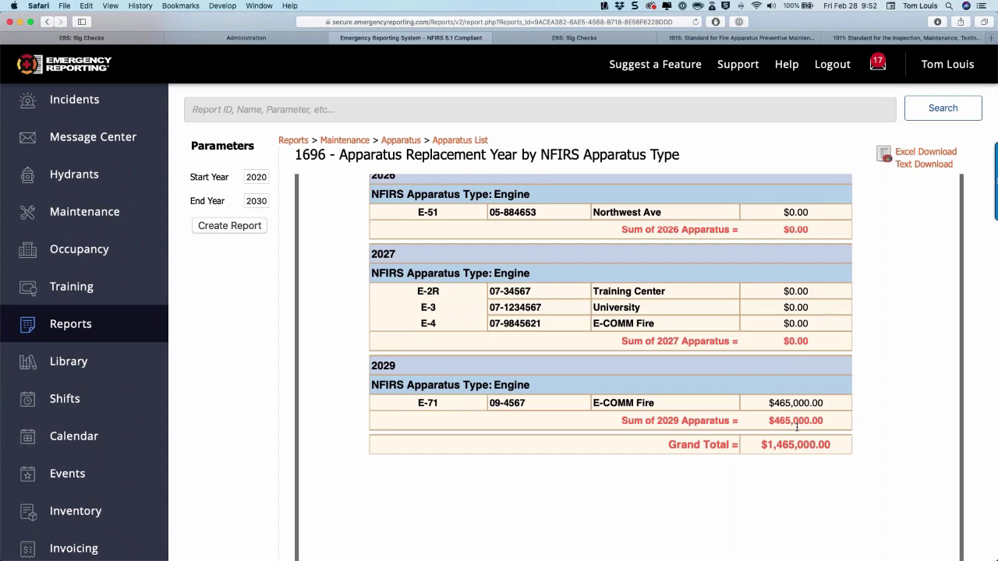
{"action": "left_click", "coordinate": [47, 21]}
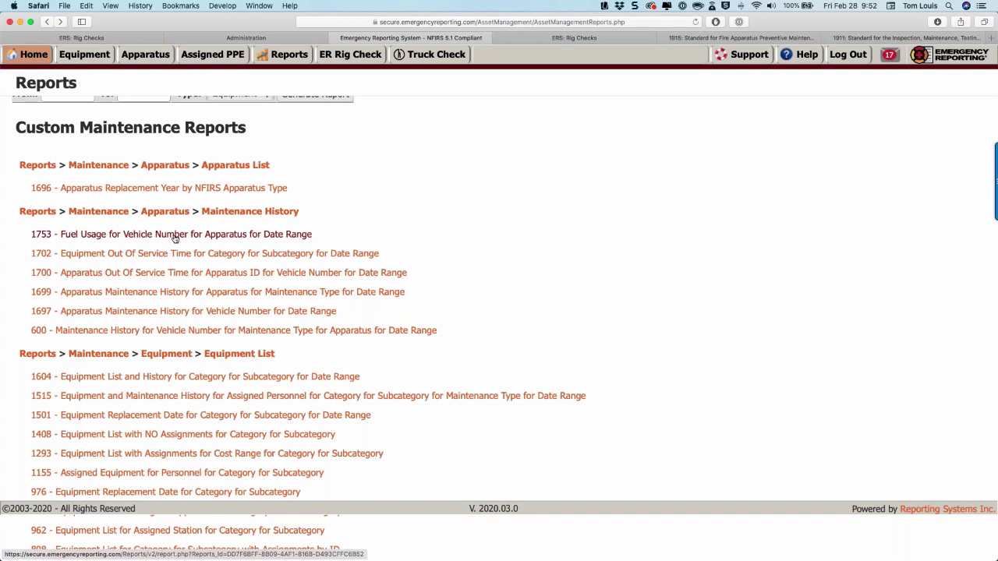
Create the Fuel Usage report (1753) for the single year 2019.
{"action": "left_click", "coordinate": [176, 236]}
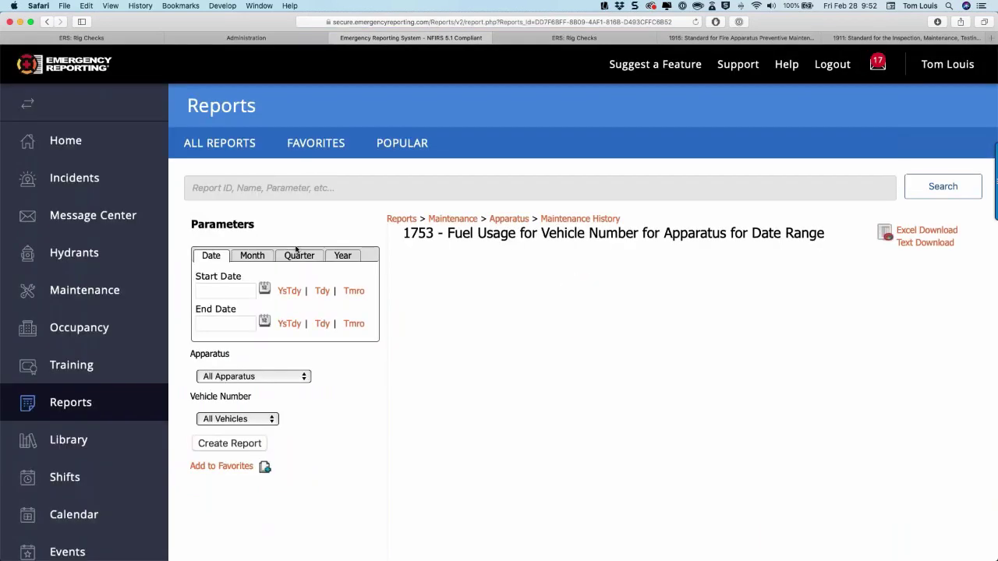
{"action": "left_click", "coordinate": [342, 255]}
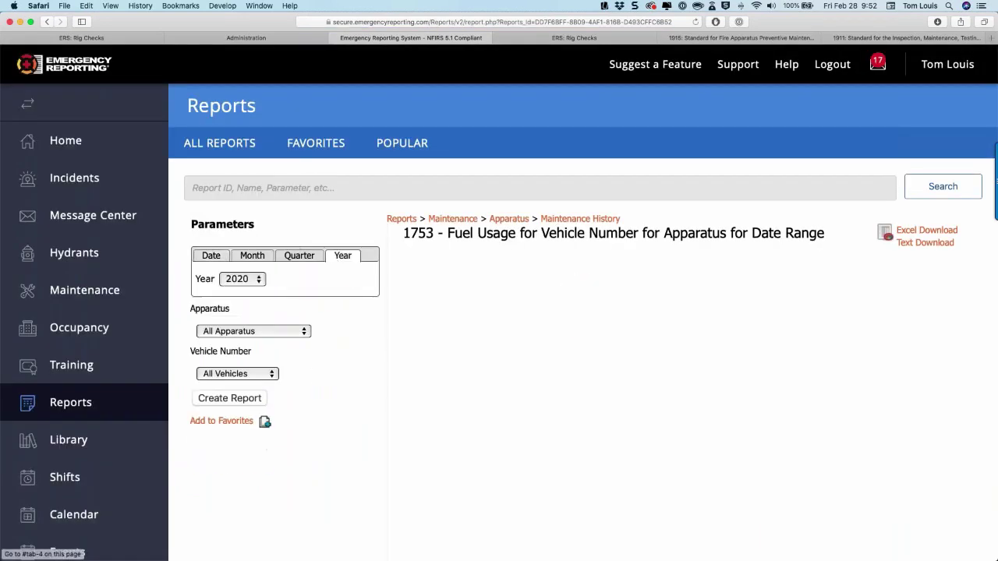
{"action": "left_click", "coordinate": [241, 279]}
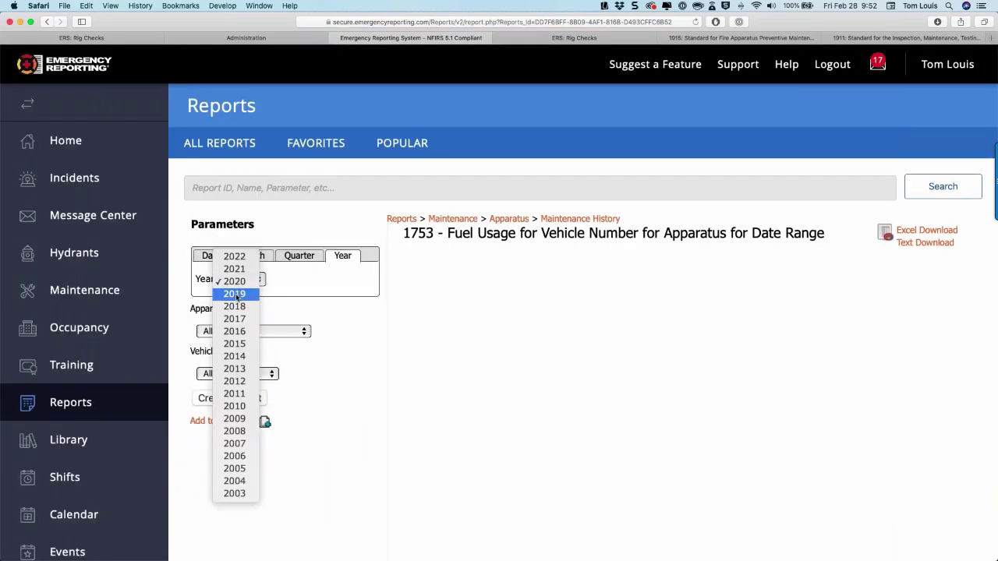
{"action": "left_click", "coordinate": [239, 293]}
{"action": "left_click", "coordinate": [238, 401]}
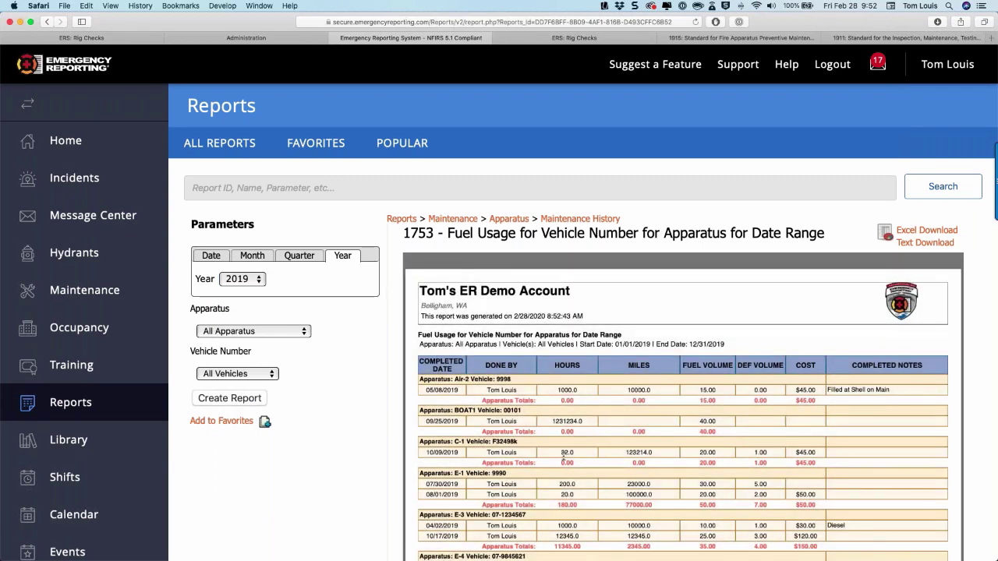
Review the 2019 fuel usage table totaling $341.00, then go back to the reports list.
{"action": "scroll", "coordinate": [563, 456], "scroll_direction": "down", "scroll_amount": 2}
{"action": "scroll", "coordinate": [563, 456], "scroll_direction": "down", "scroll_amount": 5}
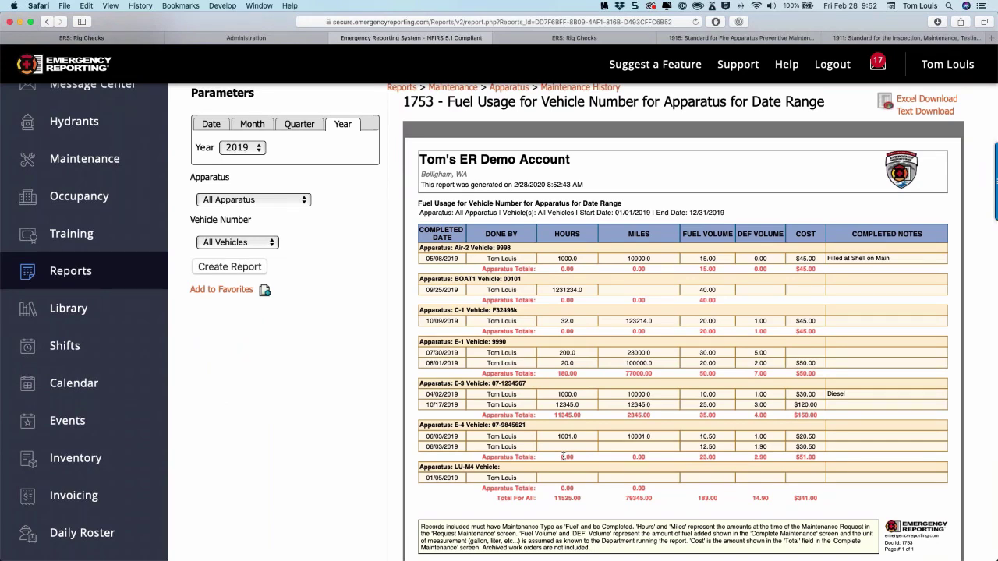
{"action": "scroll", "coordinate": [563, 457], "scroll_direction": "up", "scroll_amount": 6}
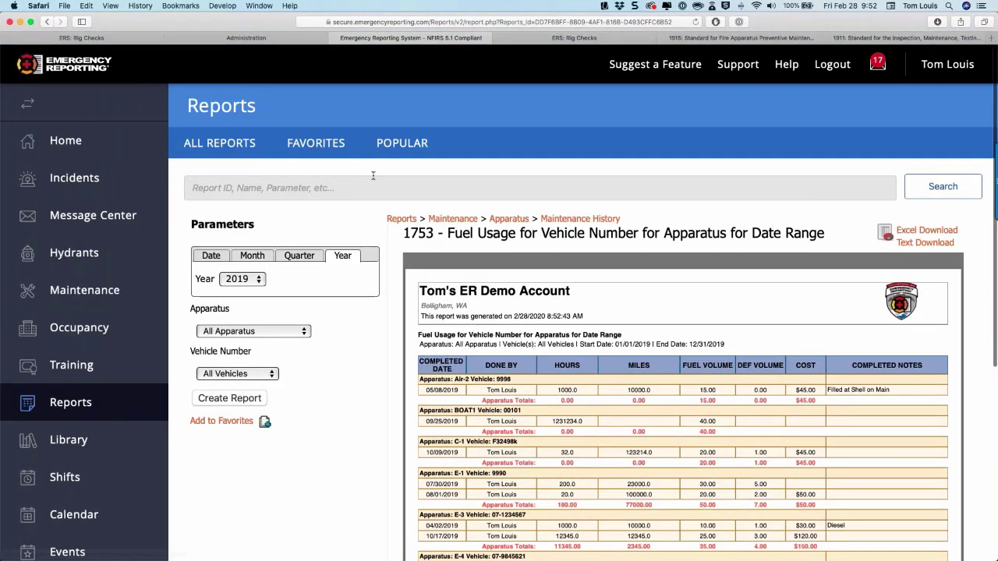
{"action": "left_click", "coordinate": [45, 23]}
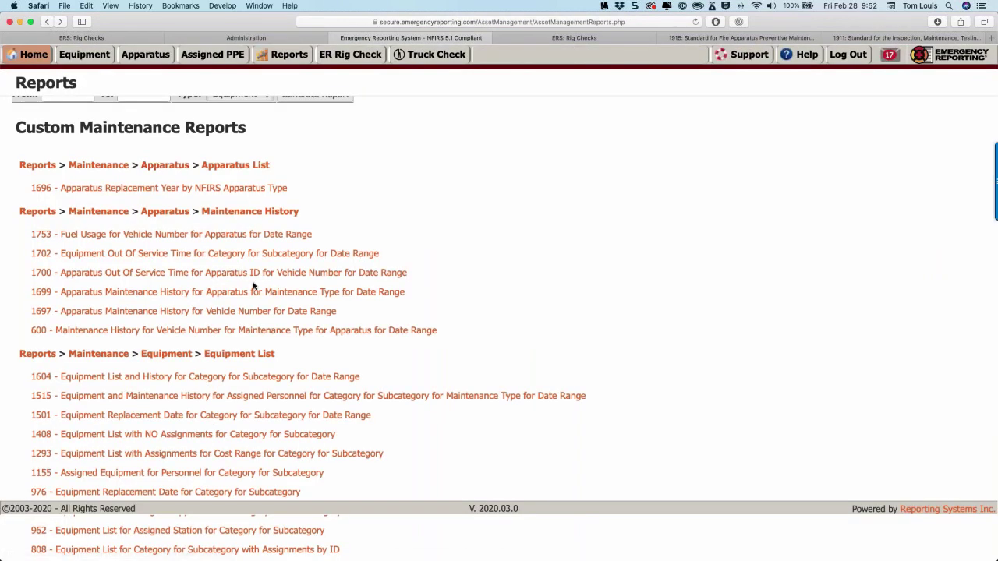
Create the Apparatus Out Of Service Time report for vehicle 9990 in 2019.
{"action": "left_click", "coordinate": [161, 274]}
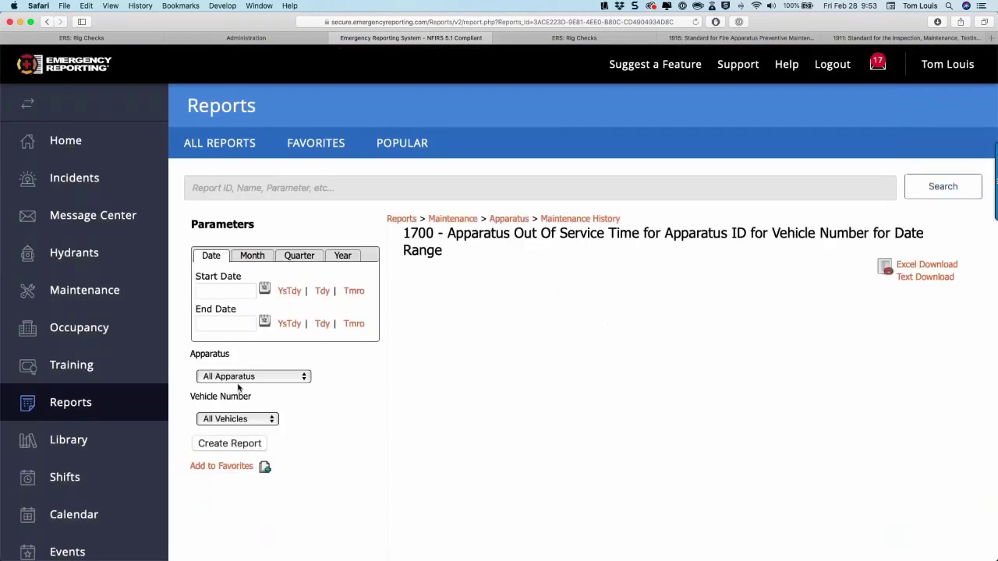
{"action": "left_click", "coordinate": [238, 421]}
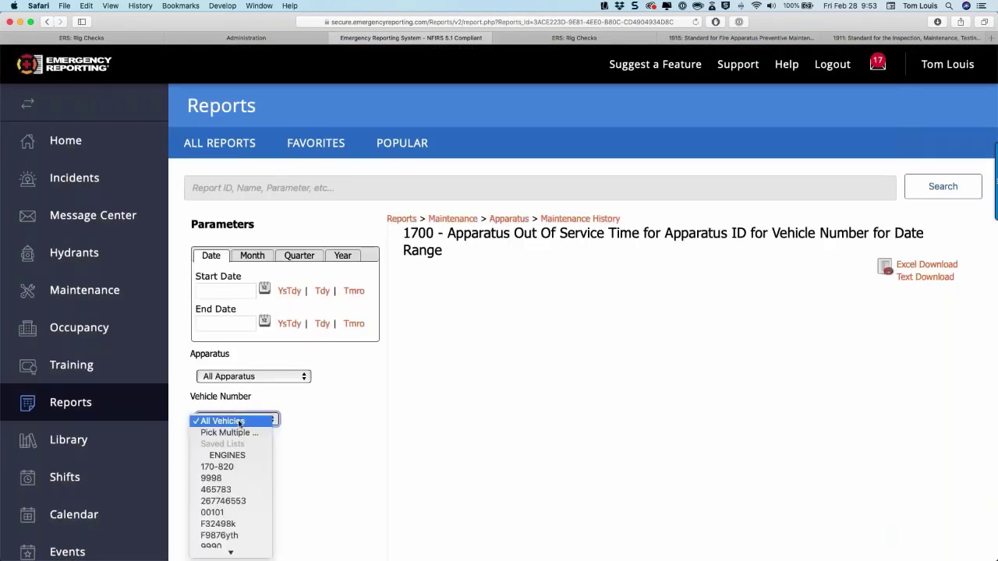
{"action": "scroll", "coordinate": [236, 514], "scroll_direction": "down", "scroll_amount": 5}
{"action": "left_click", "coordinate": [236, 515]}
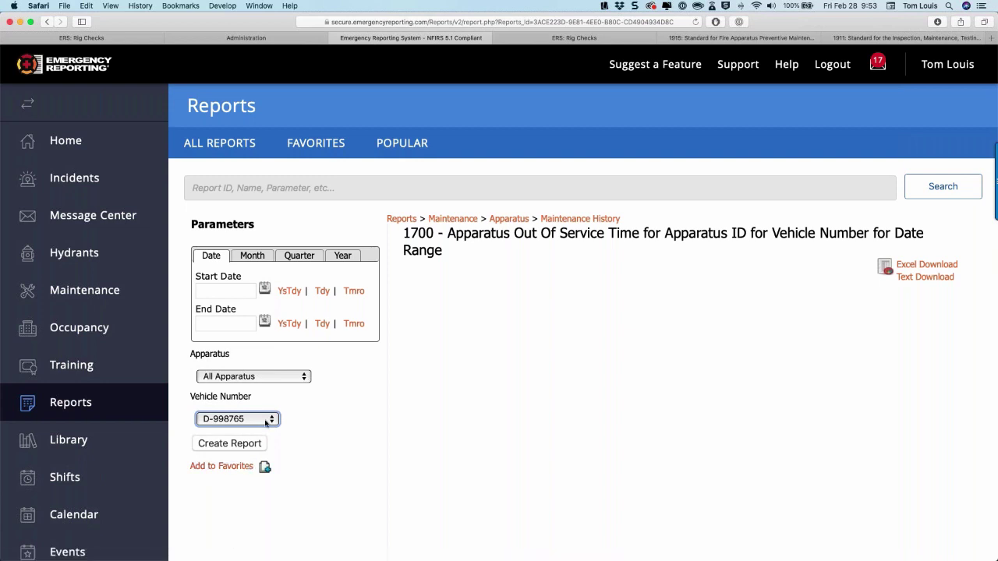
{"action": "left_click", "coordinate": [238, 419]}
{"action": "left_click", "coordinate": [227, 319]}
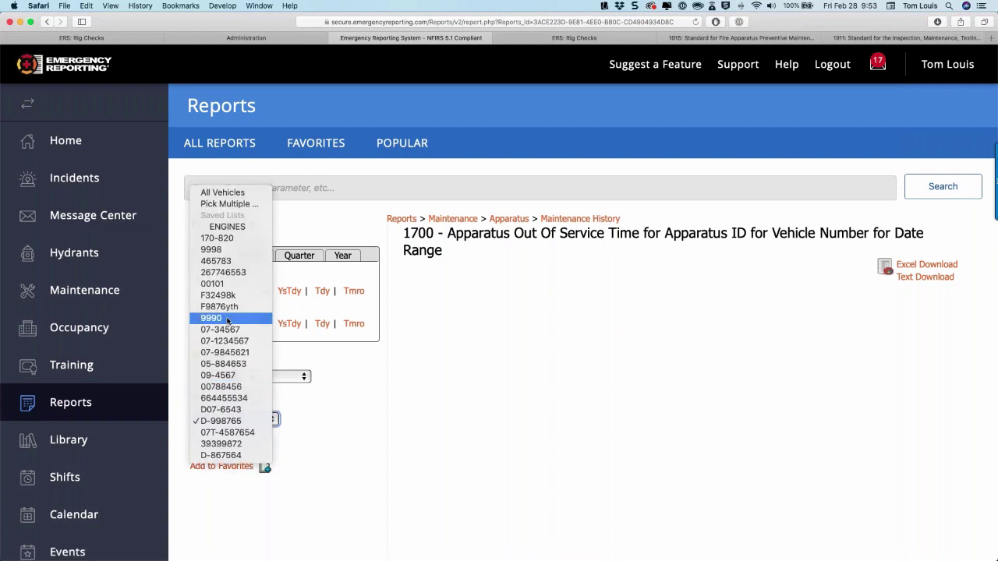
{"action": "left_click", "coordinate": [260, 280]}
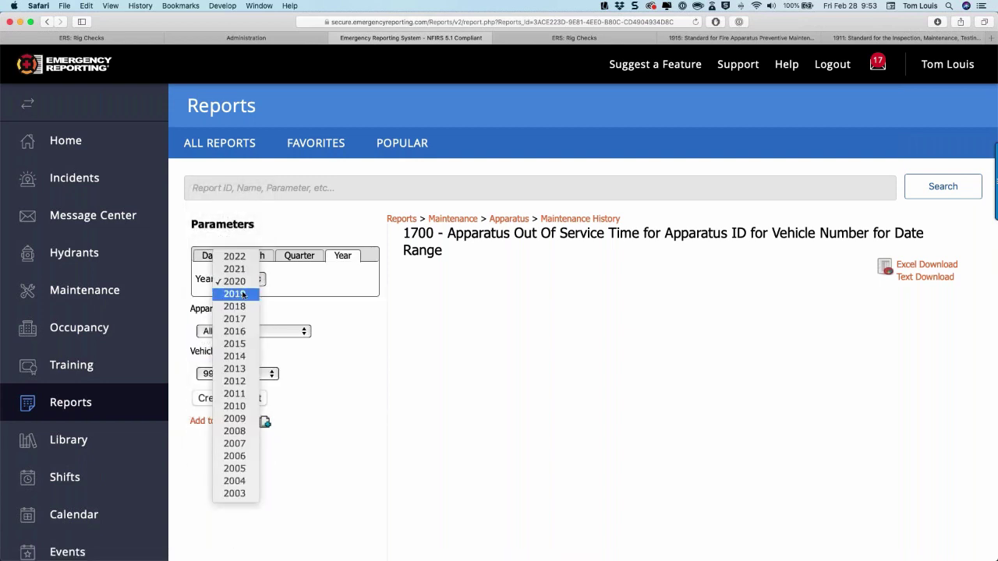
{"action": "left_click", "coordinate": [241, 293]}
{"action": "left_click", "coordinate": [226, 399]}
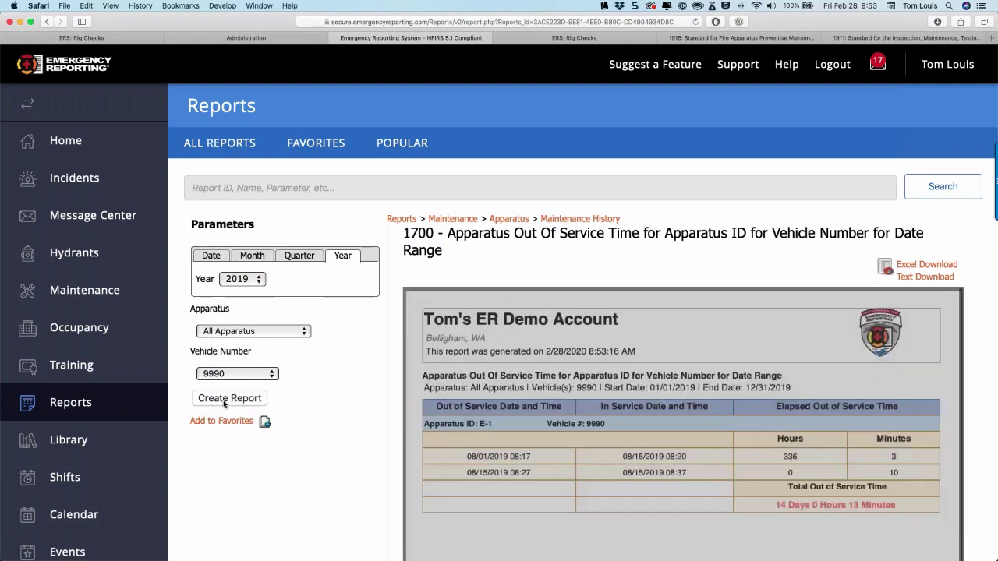
Review vehicle 9990's 14 days 13 minutes out of service, then return to the reports list.
{"action": "scroll", "coordinate": [799, 465], "scroll_direction": "down", "scroll_amount": 1}
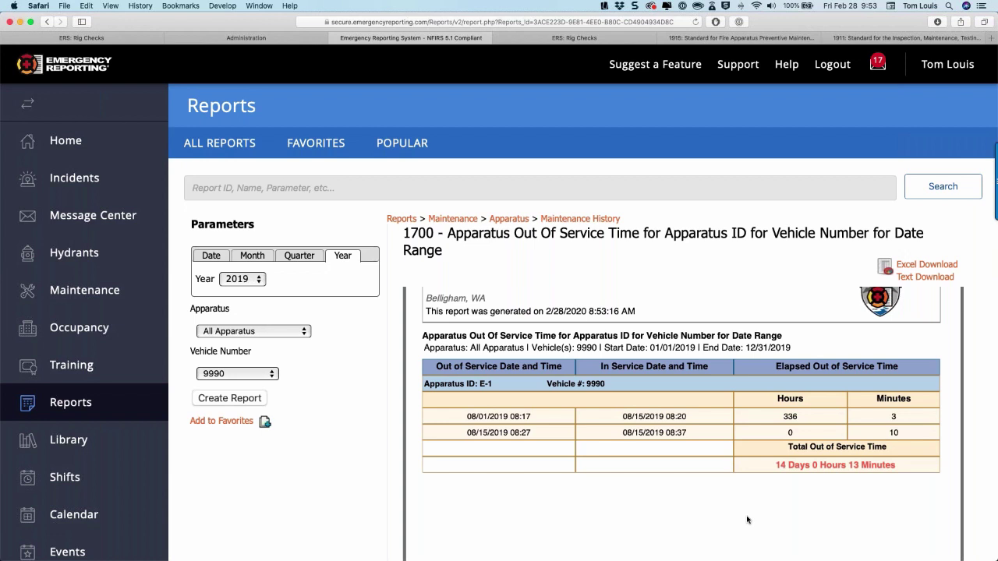
{"action": "scroll", "coordinate": [761, 511], "scroll_direction": "down", "scroll_amount": 1}
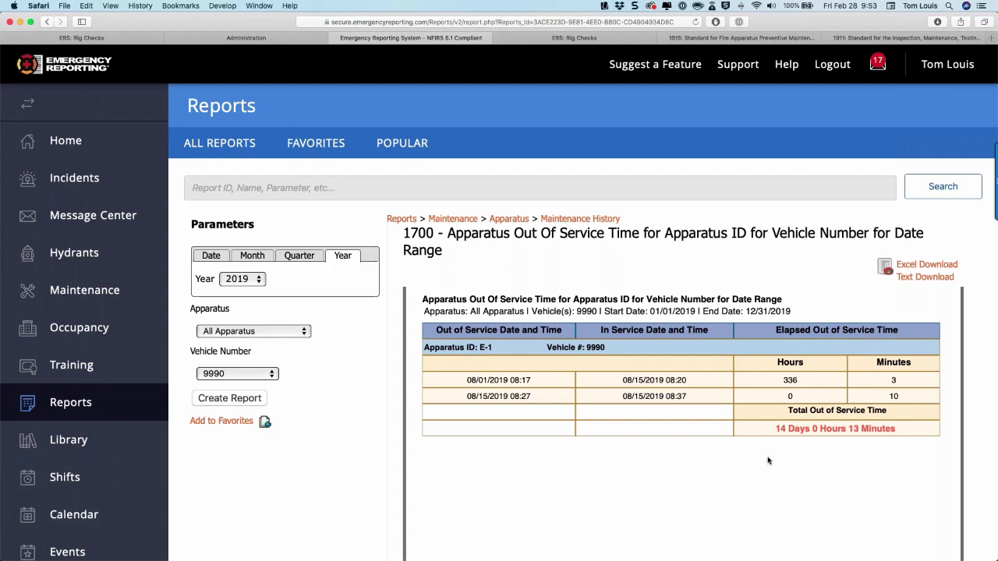
{"action": "left_click", "coordinate": [47, 24]}
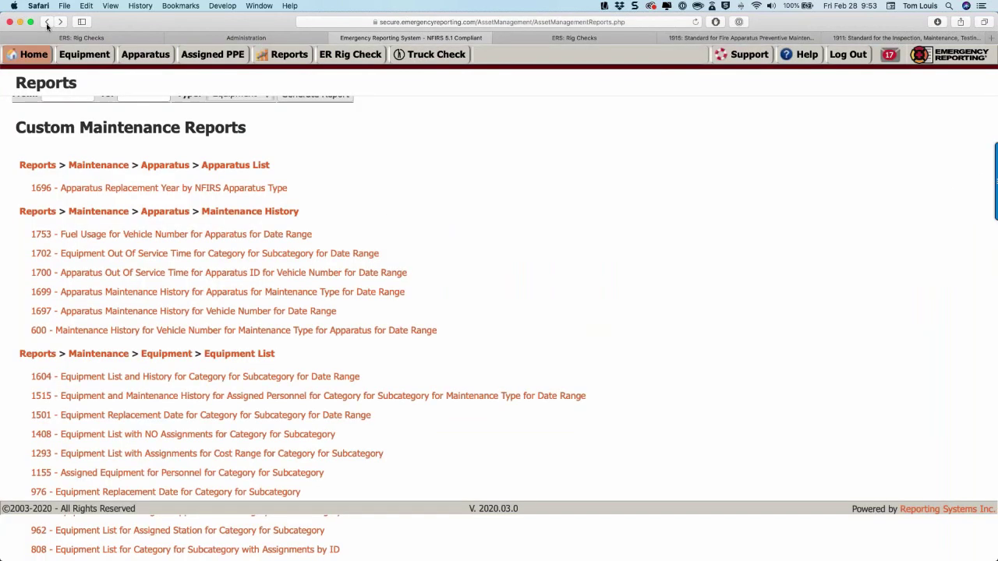
Create maintenance history report 1699 for year 2020, limited to Routine Inspection.
{"action": "left_click", "coordinate": [280, 292]}
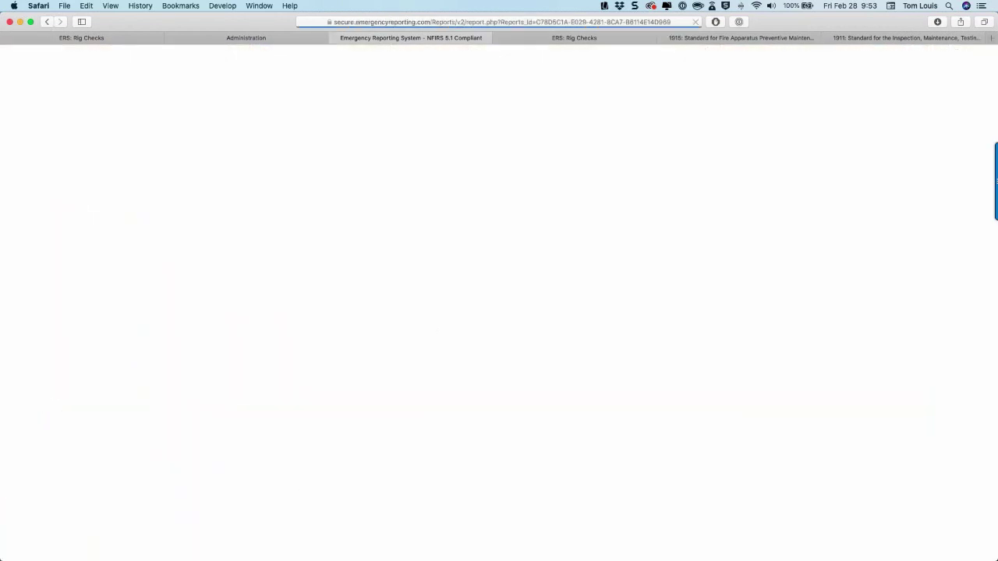
{"action": "scroll", "coordinate": [321, 333], "scroll_direction": "down", "scroll_amount": 2}
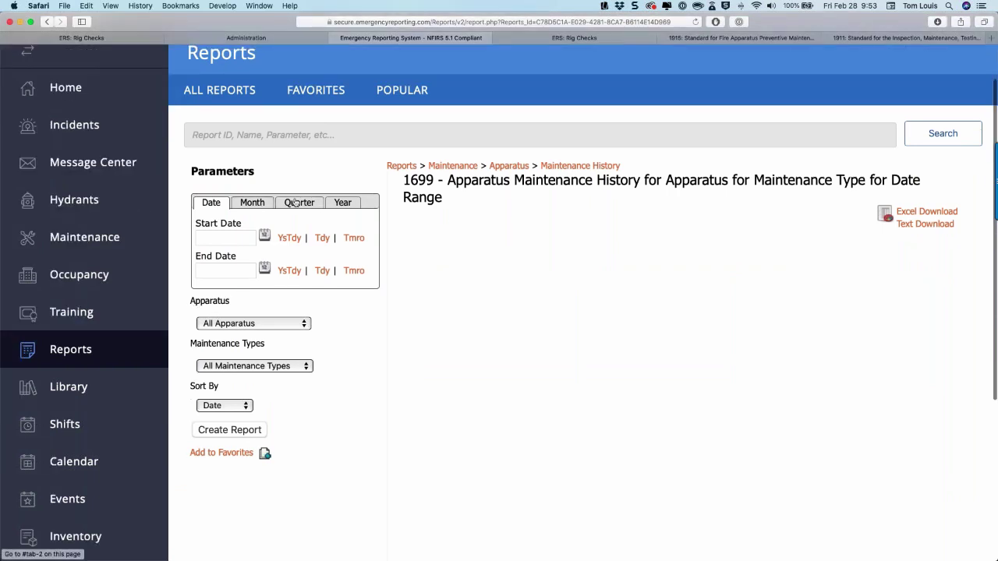
{"action": "left_click", "coordinate": [342, 202]}
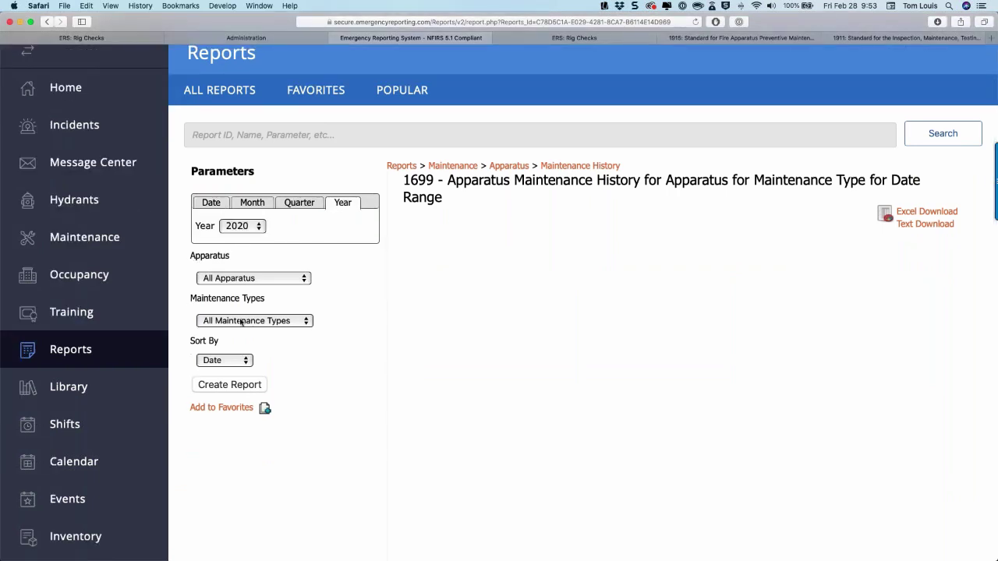
{"action": "left_click", "coordinate": [241, 322]}
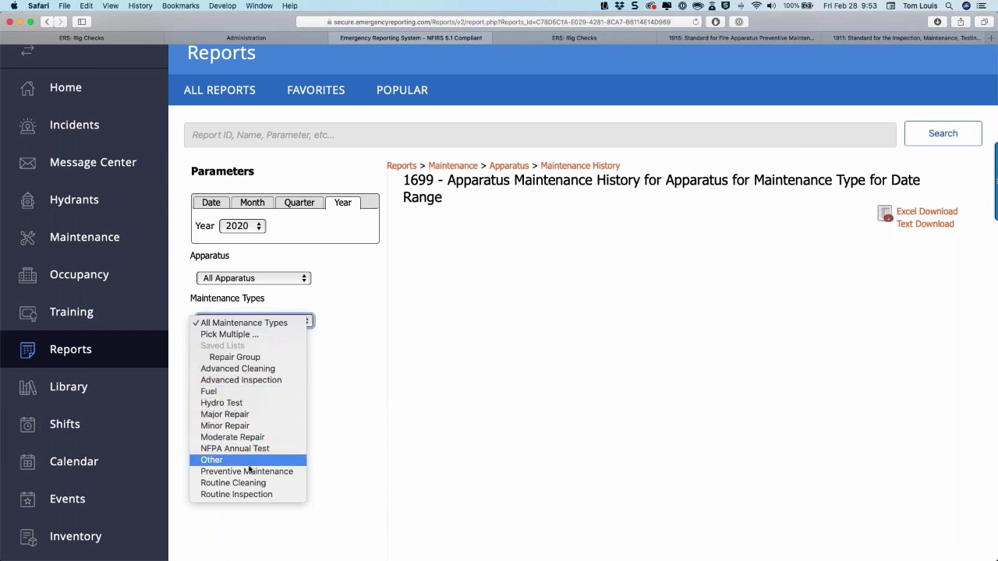
{"action": "left_click", "coordinate": [238, 494]}
{"action": "left_click", "coordinate": [239, 385]}
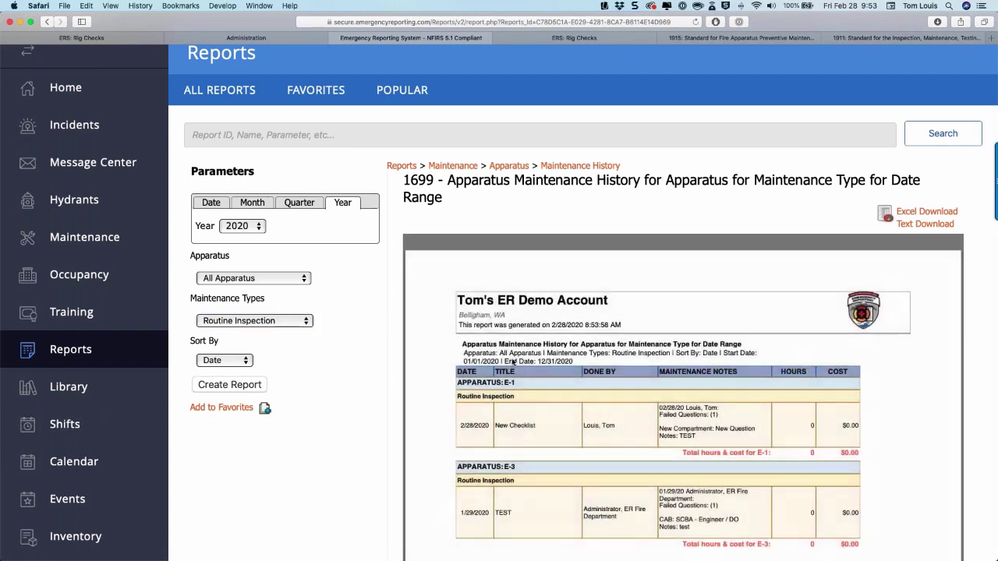
Review the 2020 routine inspections for E-1 and E-3, then open a new browser tab.
{"action": "scroll", "coordinate": [513, 362], "scroll_direction": "down", "scroll_amount": 2}
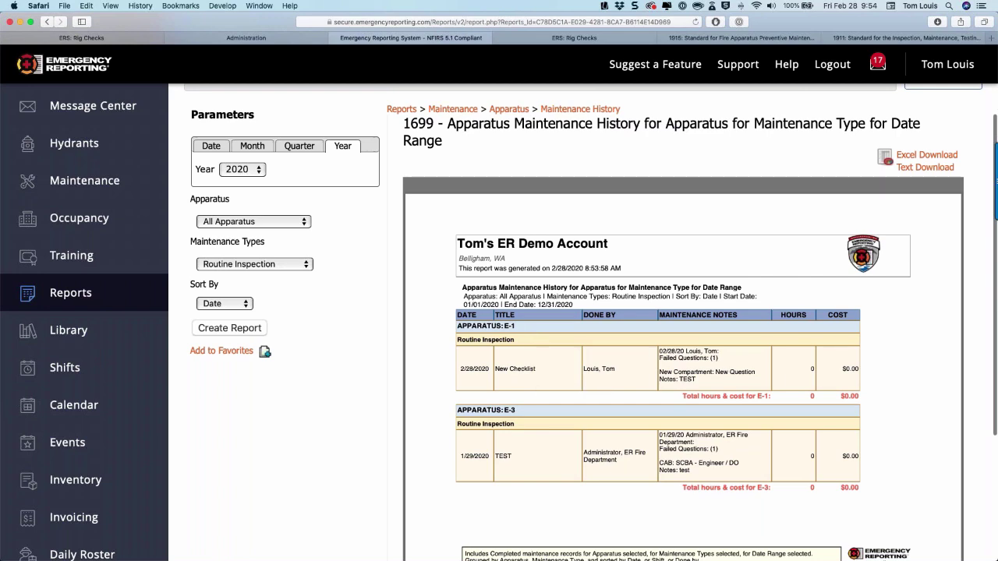
{"action": "scroll", "coordinate": [815, 380], "scroll_direction": "down", "scroll_amount": 1}
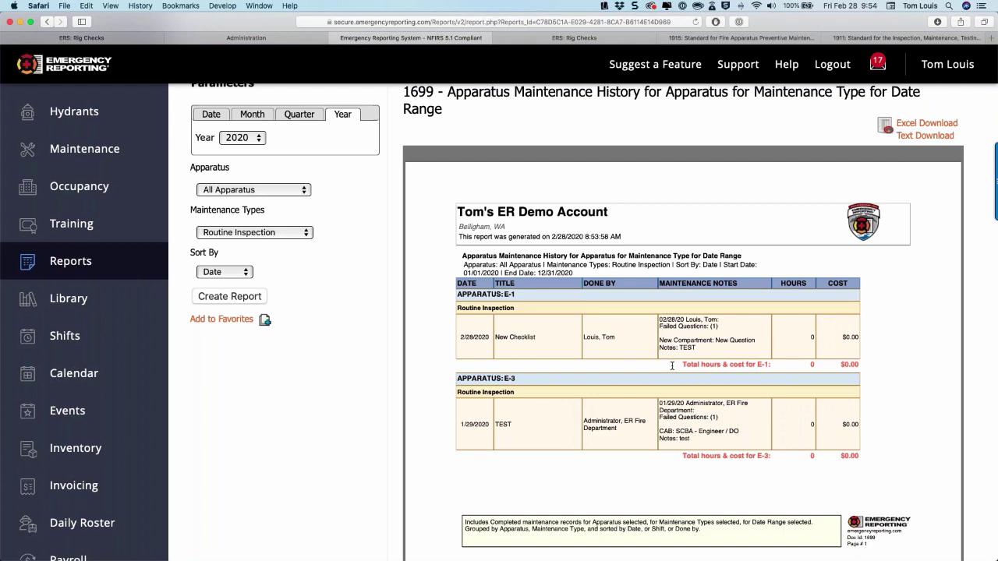
{"action": "scroll", "coordinate": [672, 365], "scroll_direction": "up", "scroll_amount": 2}
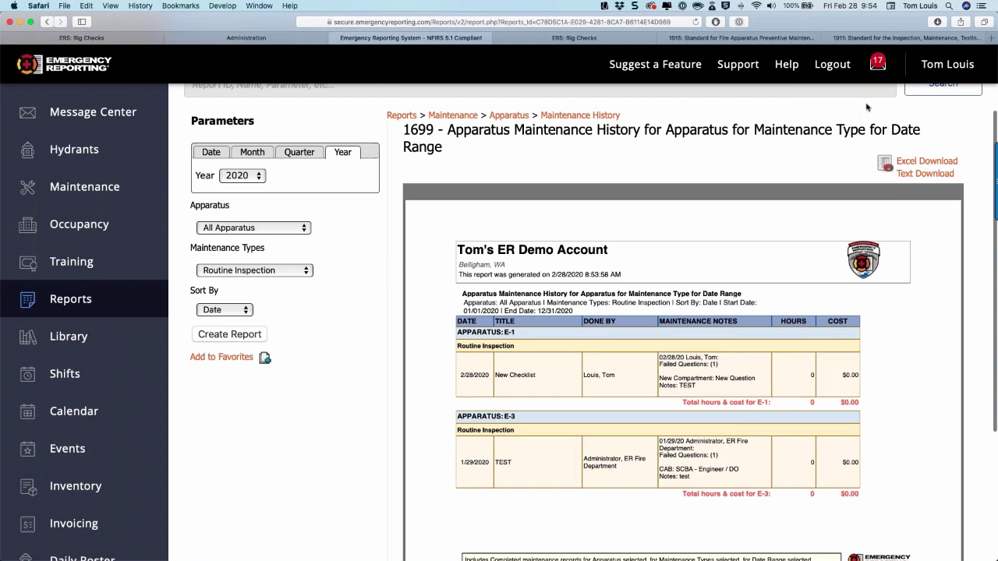
{"action": "left_click", "coordinate": [991, 37]}
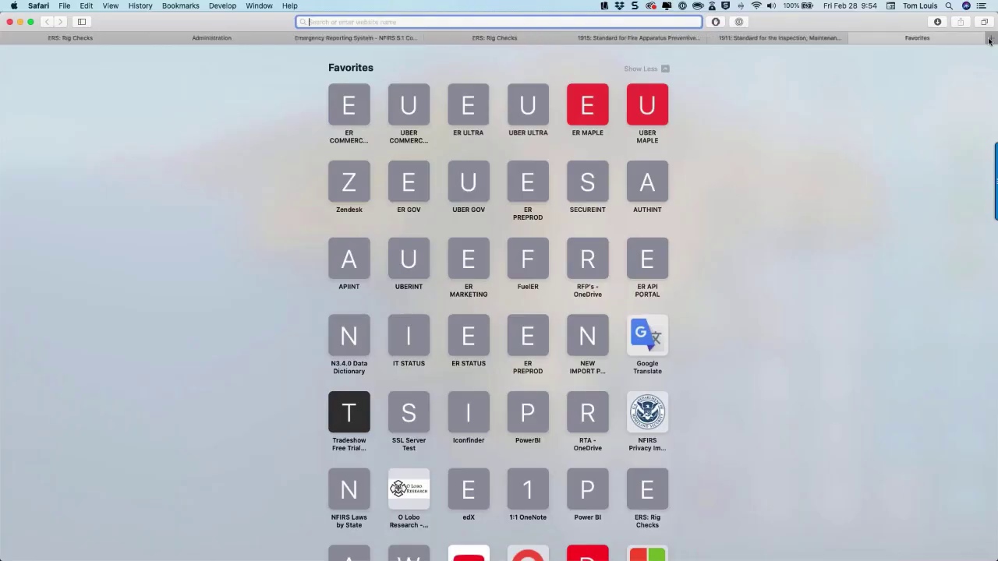
Open FuelER from Favorites and sign in with the 1Password saved login.
{"action": "left_click", "coordinate": [527, 260]}
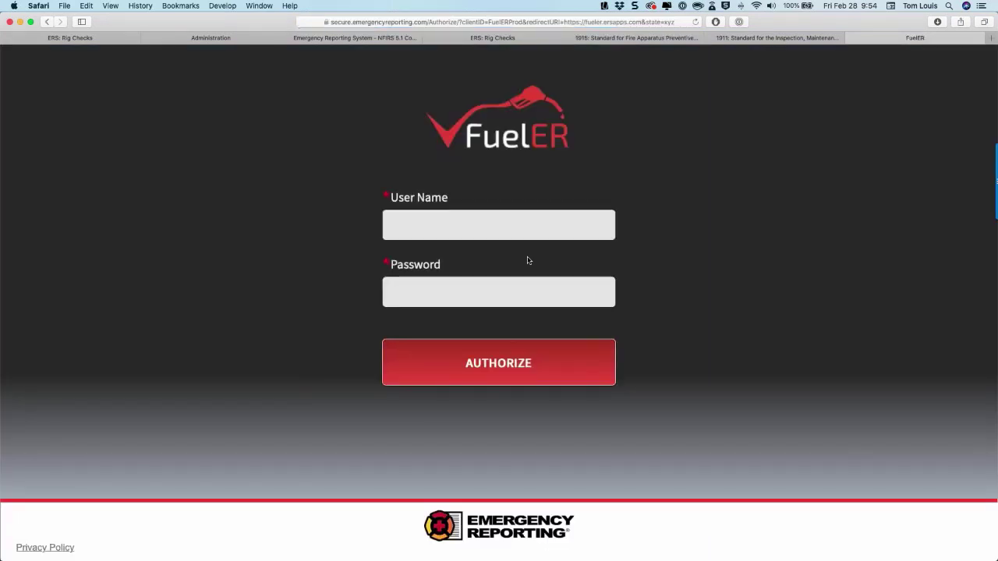
{"action": "right_click", "coordinate": [452, 223]}
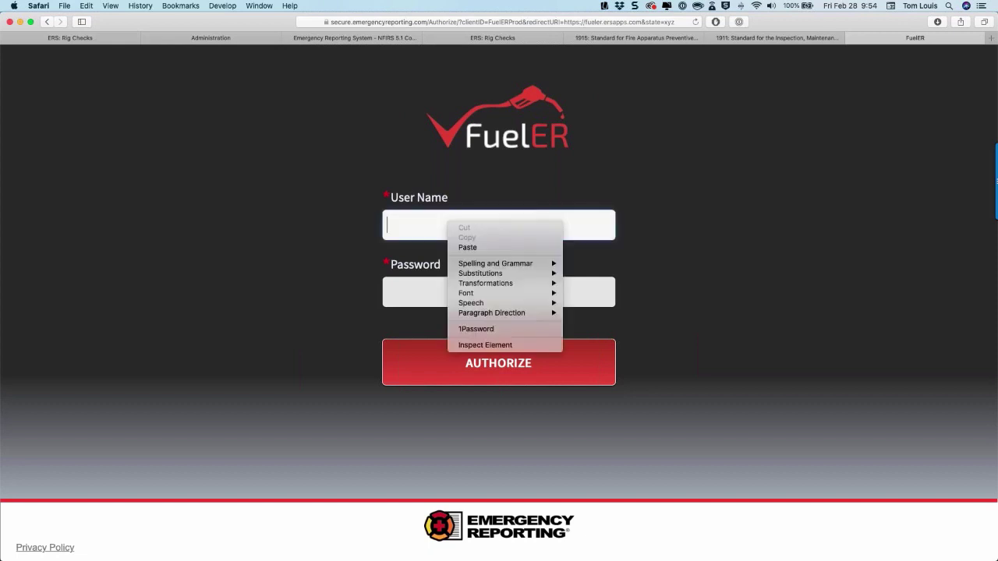
{"action": "left_click", "coordinate": [467, 330]}
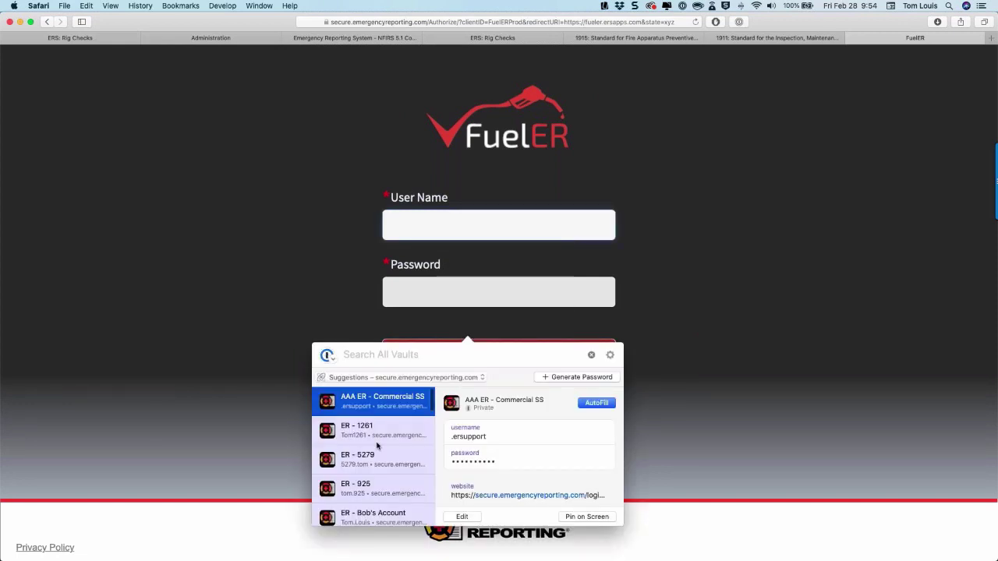
{"action": "scroll", "coordinate": [378, 423], "scroll_direction": "down", "scroll_amount": 5}
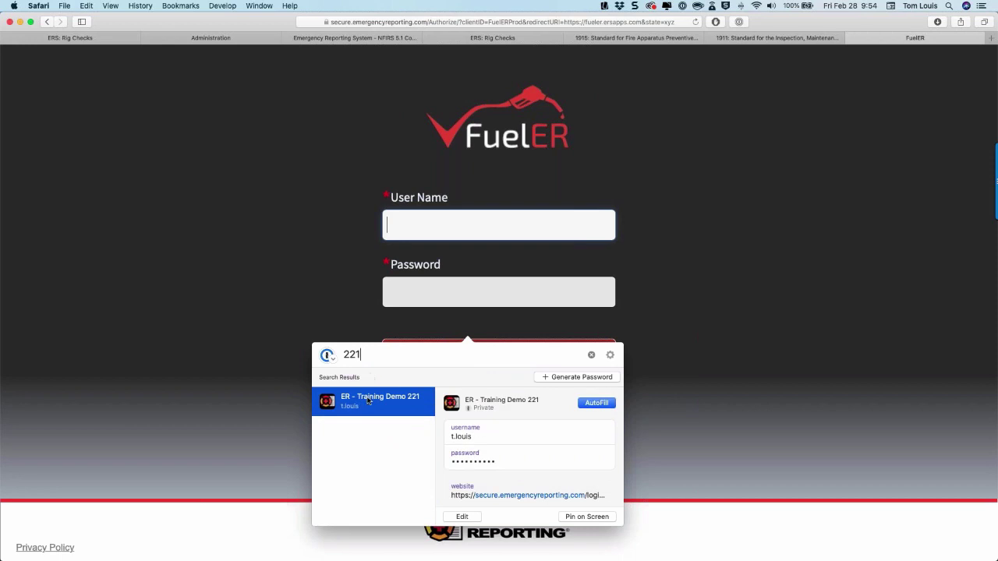
{"action": "key", "text": "Return"}
{"action": "left_click", "coordinate": [468, 365]}
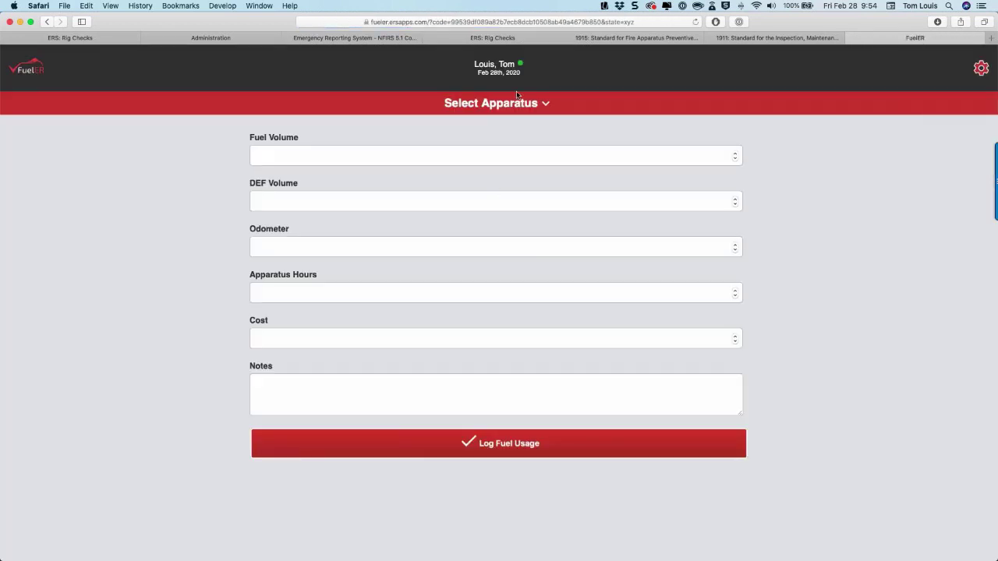
Select apparatus E-1, correcting an initial M-4 choice.
{"action": "left_click", "coordinate": [507, 104]}
{"action": "left_click", "coordinate": [477, 175]}
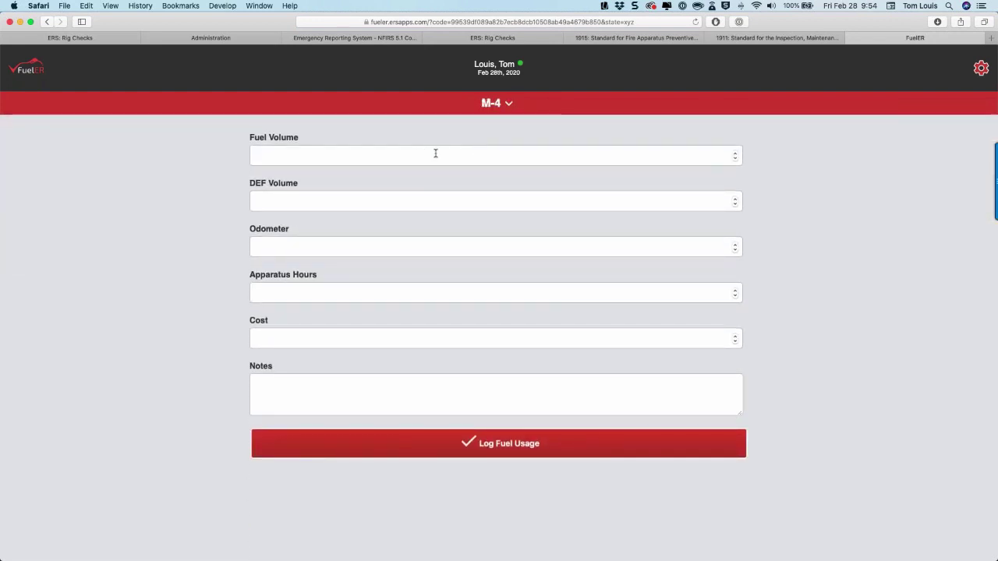
{"action": "left_click", "coordinate": [492, 102]}
{"action": "left_click", "coordinate": [487, 150]}
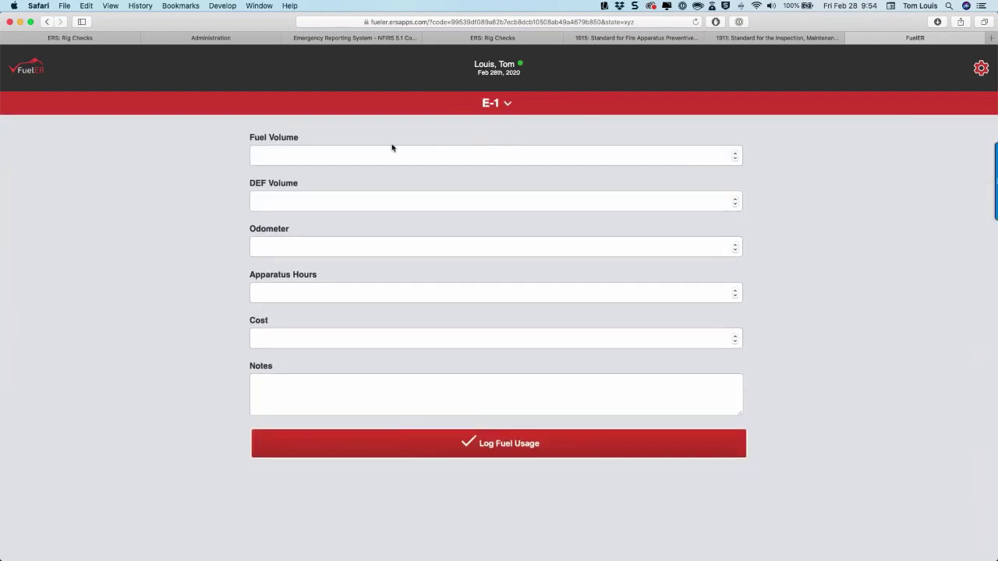
Log fuel usage of 30 fuel, 10 DEF, odometer 121324, 123 hours and cost 100.
{"action": "left_click", "coordinate": [388, 148]}
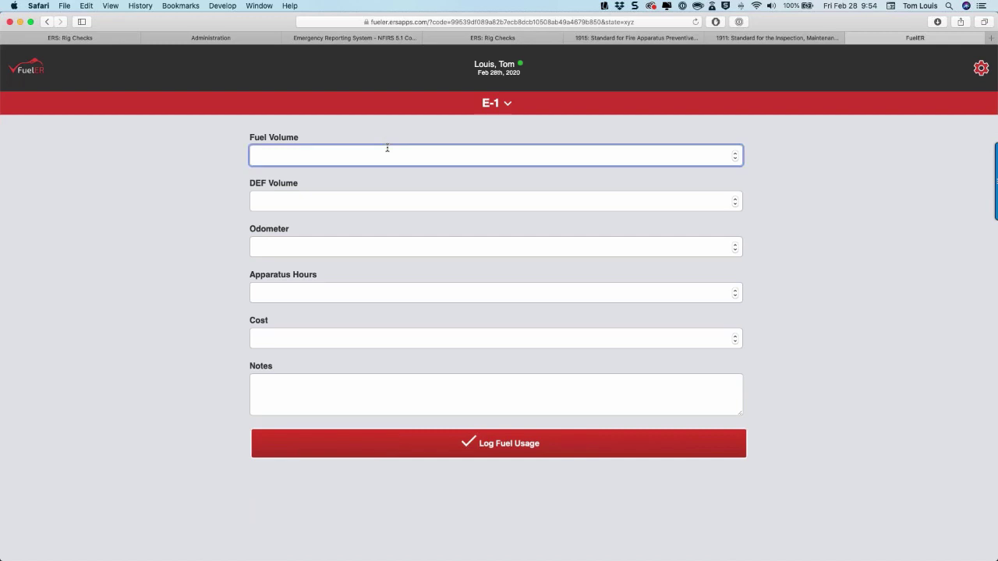
{"action": "type", "text": "30"}
{"action": "key", "text": "Tab"}
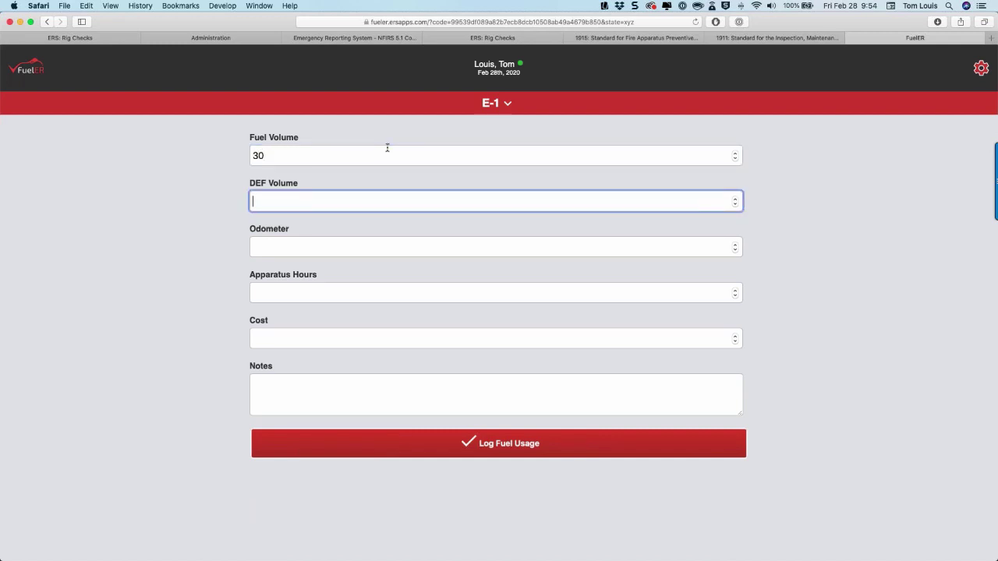
{"action": "type", "text": "10"}
{"action": "key", "text": "Tab"}
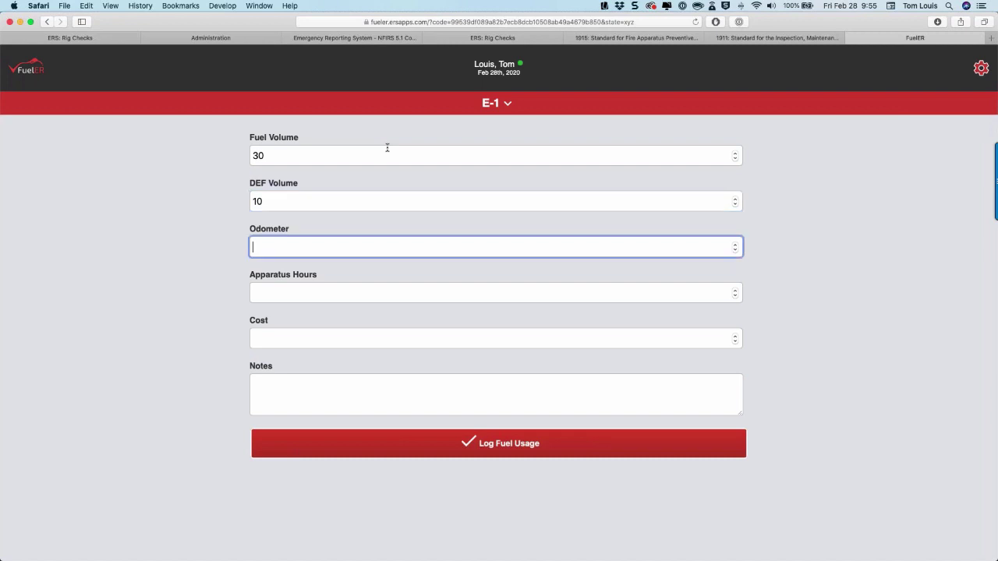
{"action": "type", "text": "121324"}
{"action": "key", "text": "Tab"}
{"action": "type", "text": "123"}
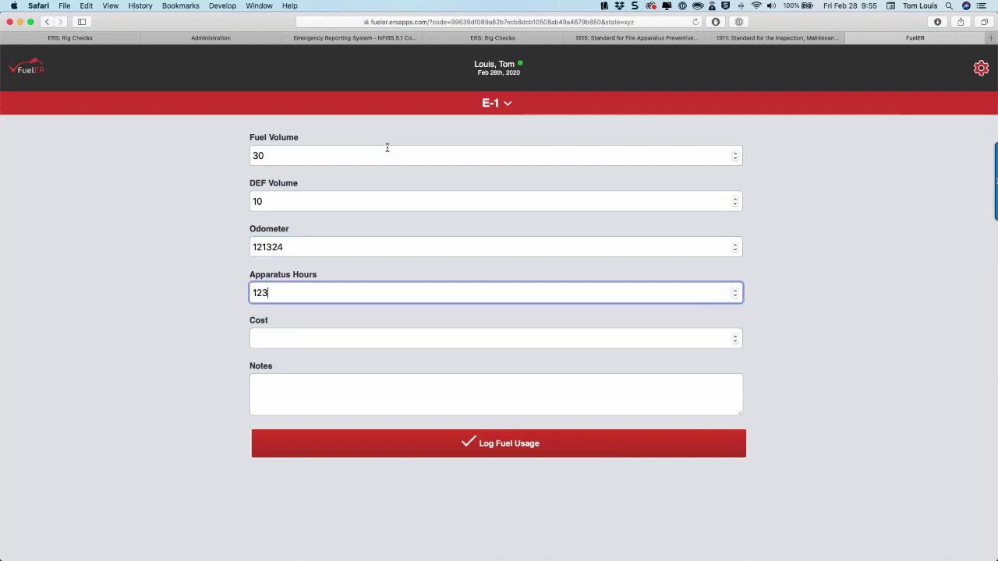
{"action": "key", "text": "Tab"}
{"action": "type", "text": "100"}
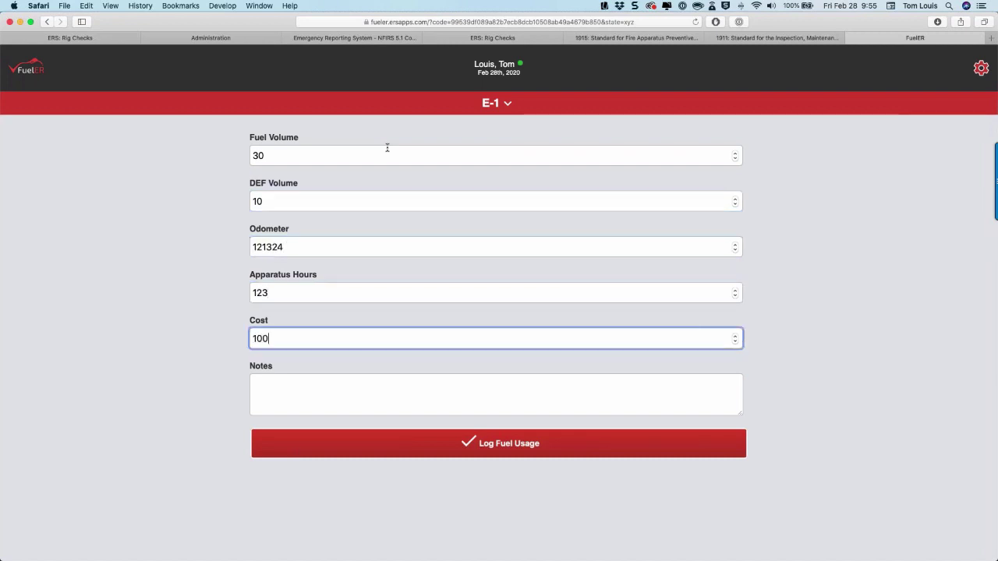
{"action": "key", "text": "Tab"}
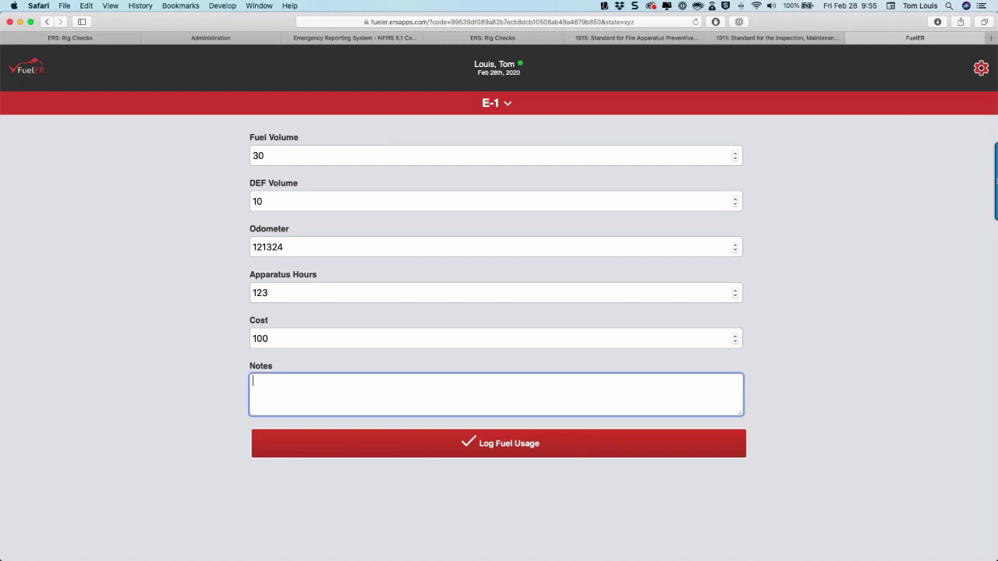
{"action": "left_click", "coordinate": [482, 440]}
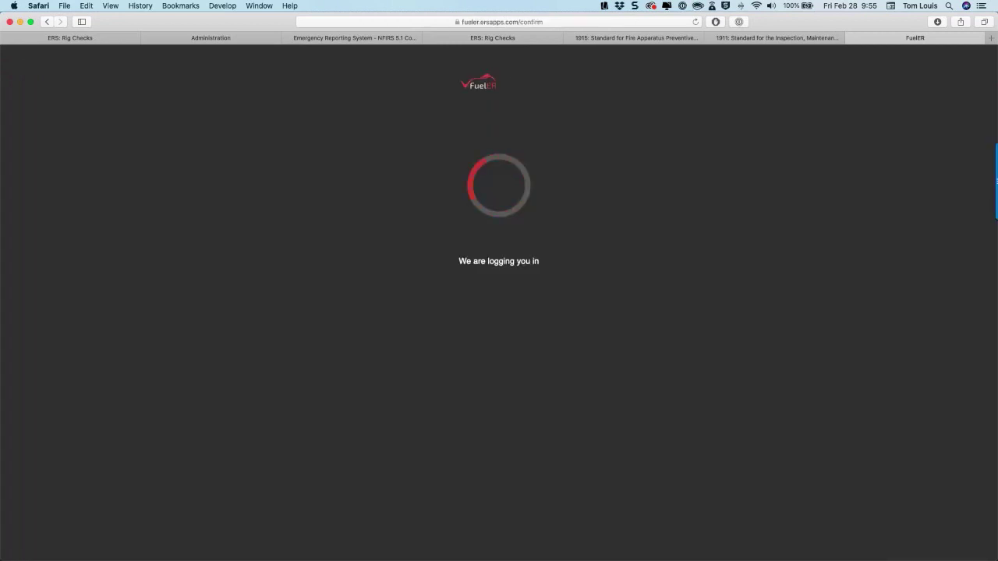
Reload FuelER, sign in with the 1Password saved login, and select apparatus E-1.
{"action": "left_click", "coordinate": [694, 23]}
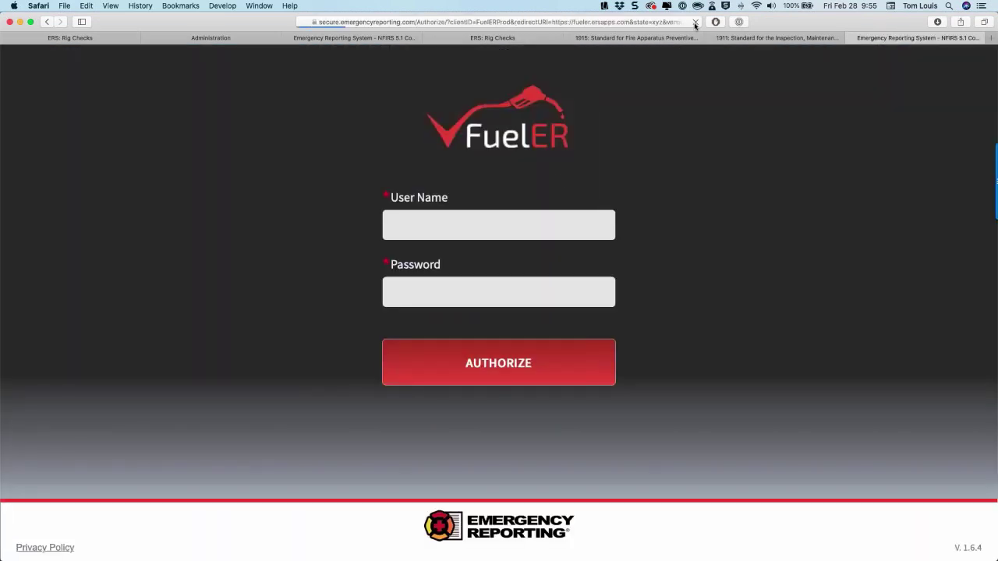
{"action": "right_click", "coordinate": [471, 231]}
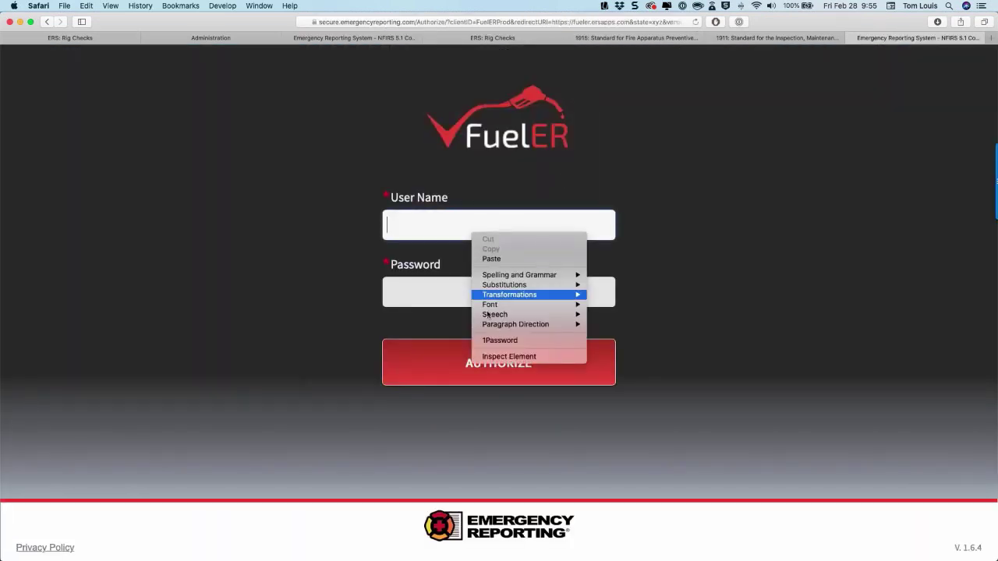
{"action": "left_click", "coordinate": [491, 342]}
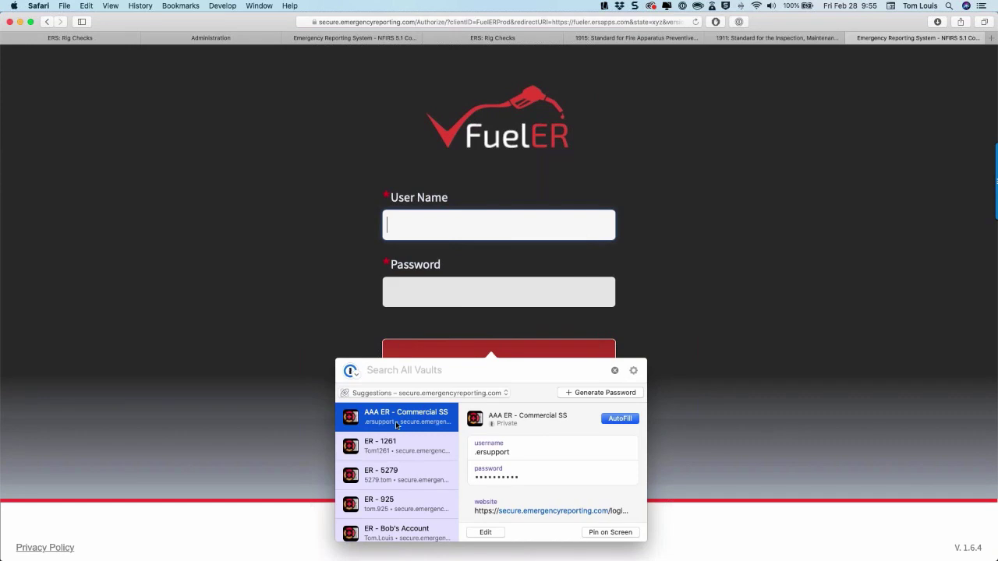
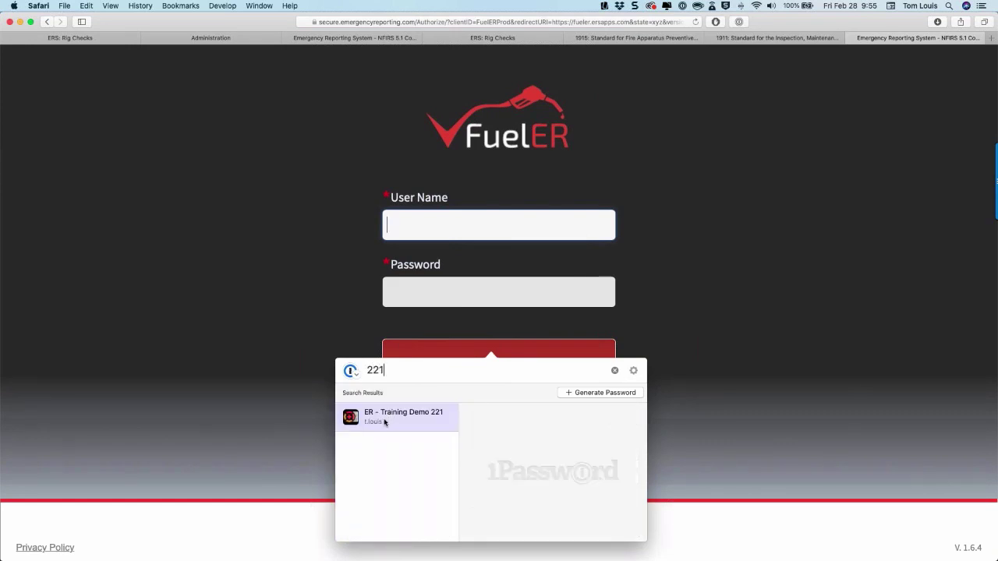
{"action": "double_click", "coordinate": [383, 421]}
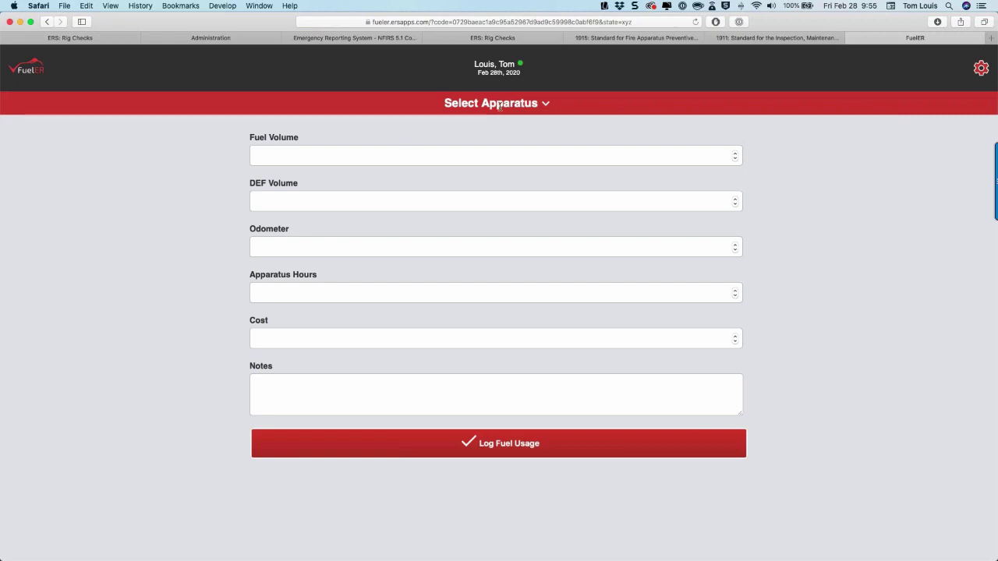
{"action": "left_click", "coordinate": [500, 108]}
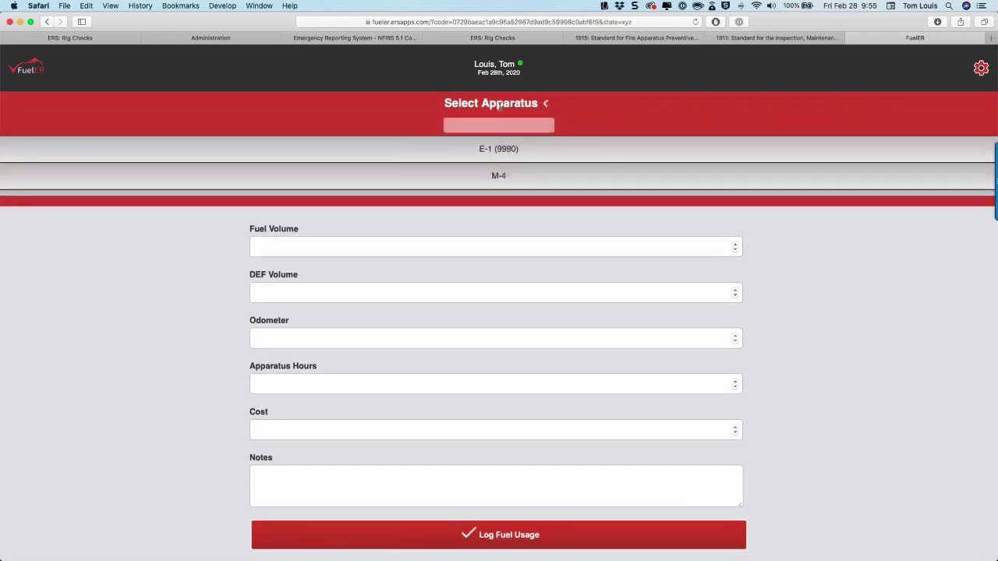
{"action": "scroll", "coordinate": [482, 155], "scroll_direction": "down", "scroll_amount": 4}
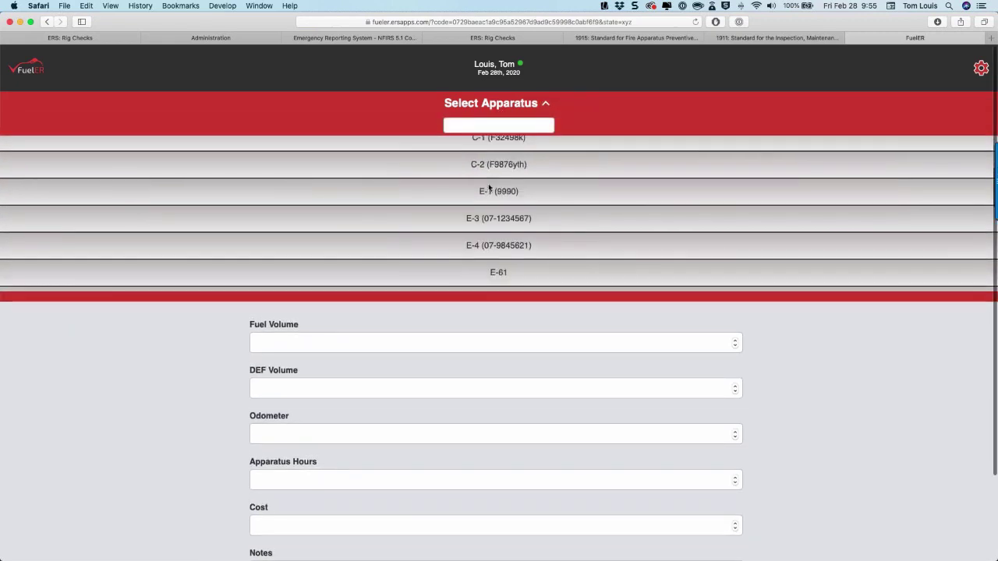
{"action": "left_click", "coordinate": [489, 190]}
Enter 12 fuel, 11 DEF, odometer 4324, 244 hours and cost 120.
{"action": "left_click", "coordinate": [323, 152]}
{"action": "type", "text": "123"}
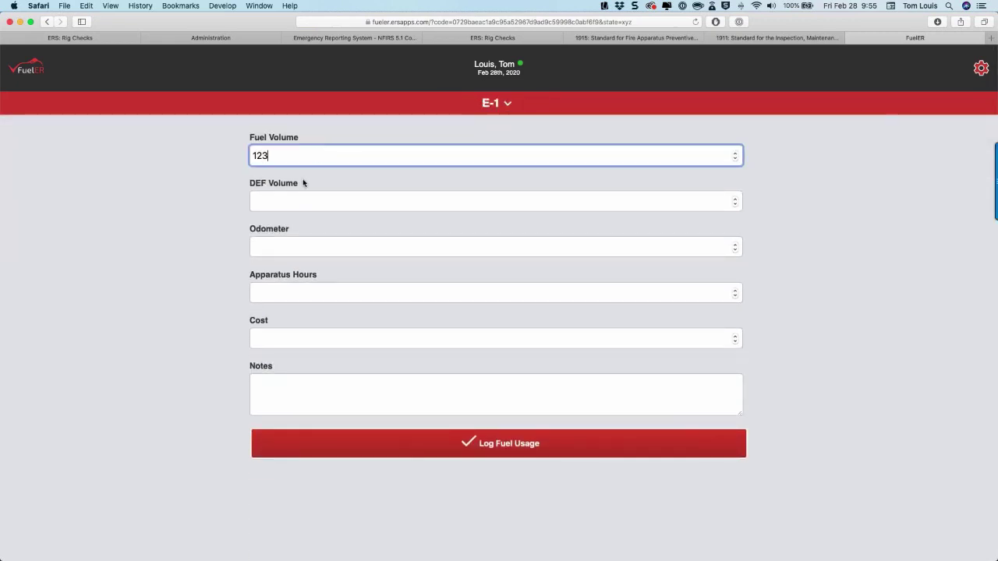
{"action": "key", "text": "BackSpace"}
{"action": "left_click", "coordinate": [269, 199]}
{"action": "type", "text": "11"}
{"action": "left_click", "coordinate": [264, 242]}
{"action": "type", "text": "4324"}
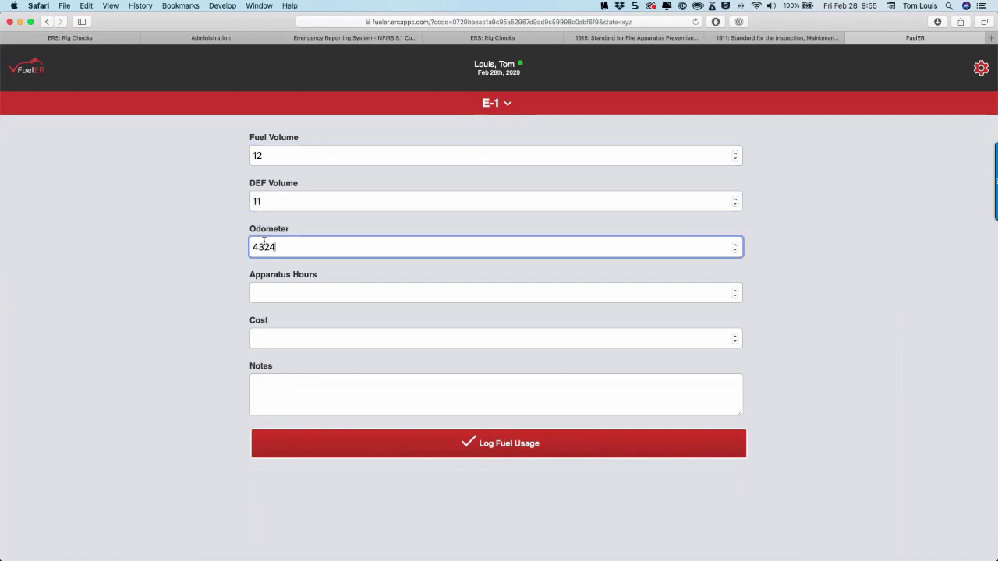
{"action": "left_click", "coordinate": [263, 296]}
{"action": "type", "text": "244"}
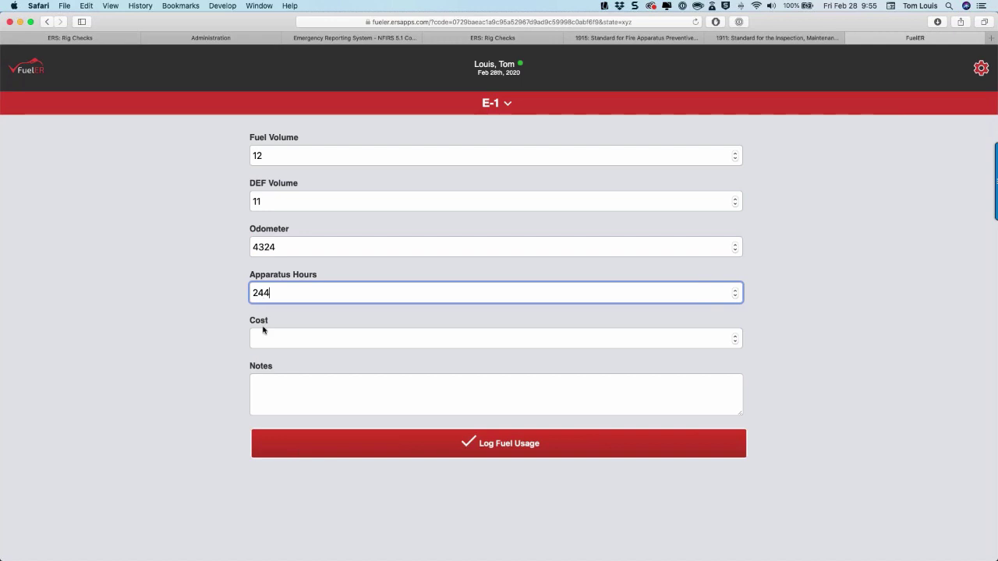
{"action": "left_click", "coordinate": [261, 333]}
{"action": "type", "text": "12"}
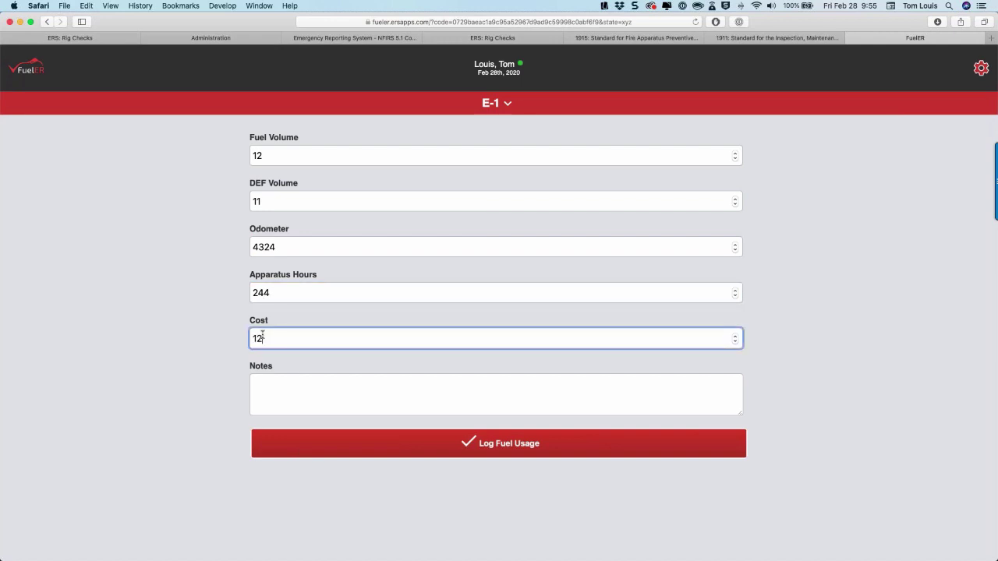
{"action": "type", "text": "0"}
Log and upload the E-1 fuel entry, then return to the Emergency Reporting rig checks tab.
{"action": "left_click", "coordinate": [496, 450]}
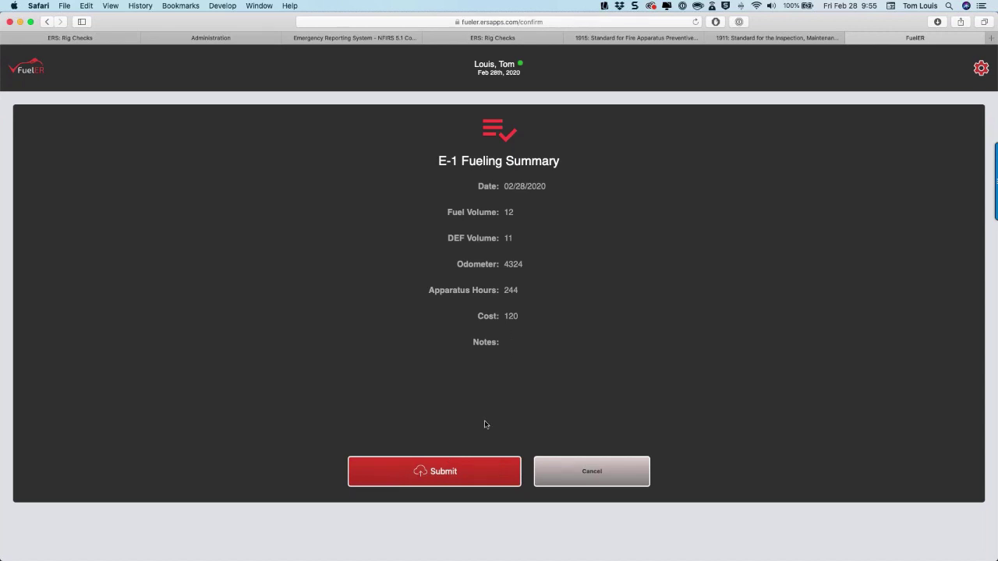
{"action": "left_click", "coordinate": [453, 472]}
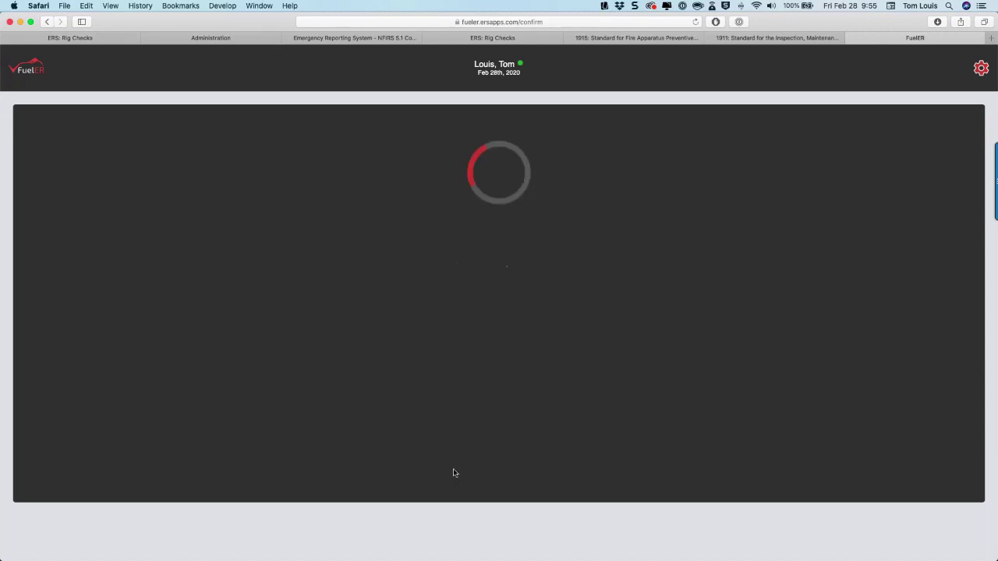
{"action": "left_click", "coordinate": [115, 43]}
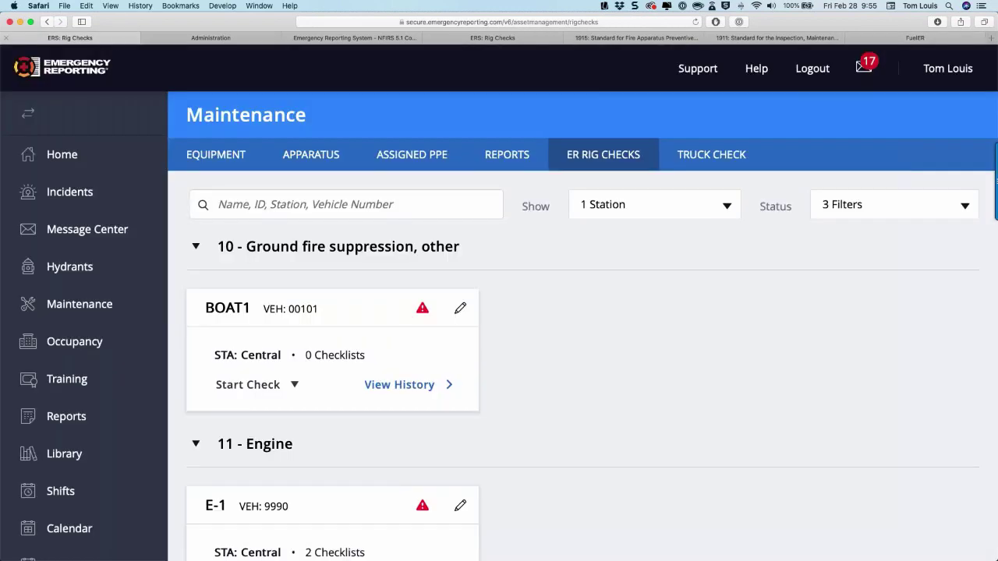
Open E-1's maintenance history under 11 - Engine and edit its 02/28/2020 Fuel entry.
{"action": "left_click", "coordinate": [164, 295]}
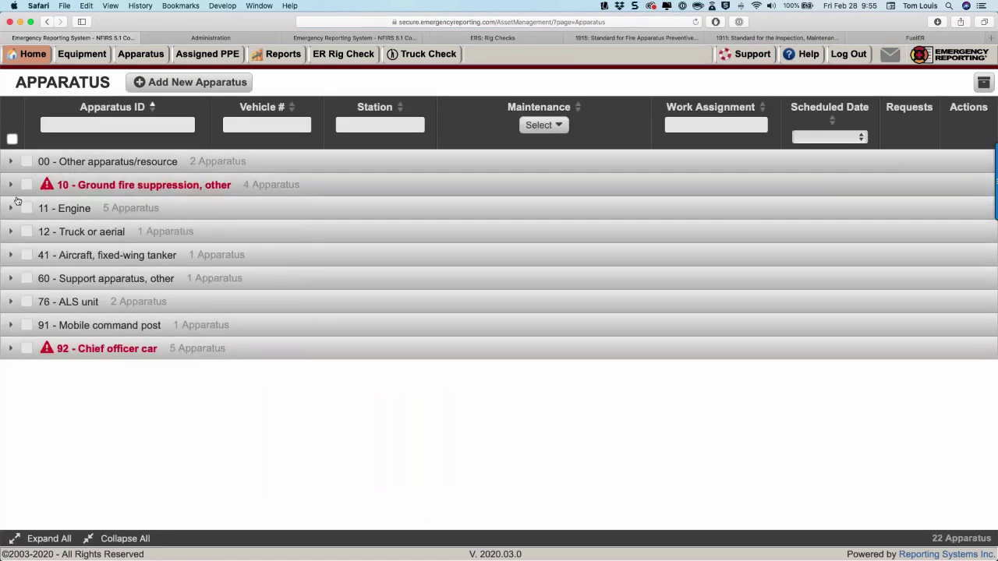
{"action": "left_click", "coordinate": [12, 208]}
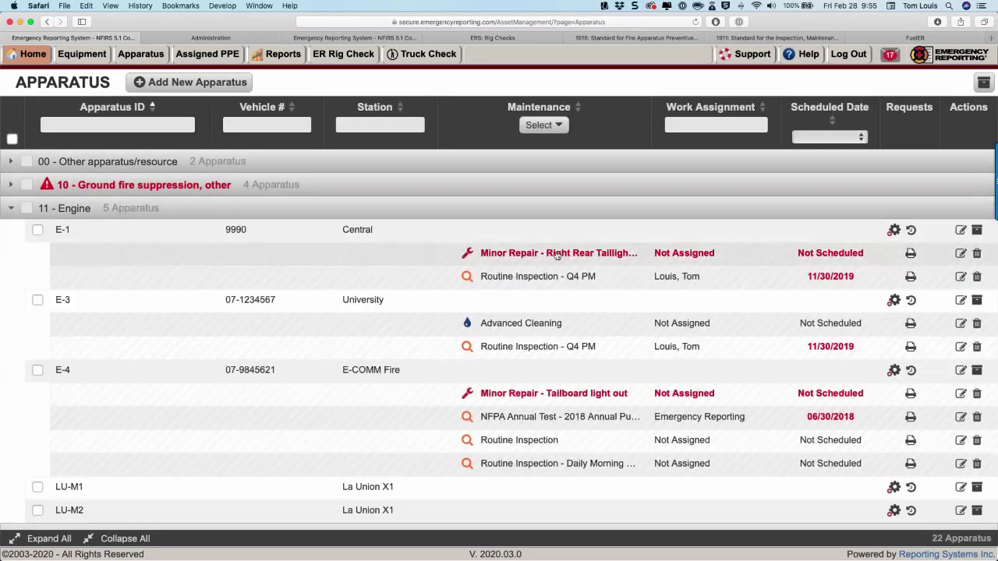
{"action": "left_click", "coordinate": [910, 229]}
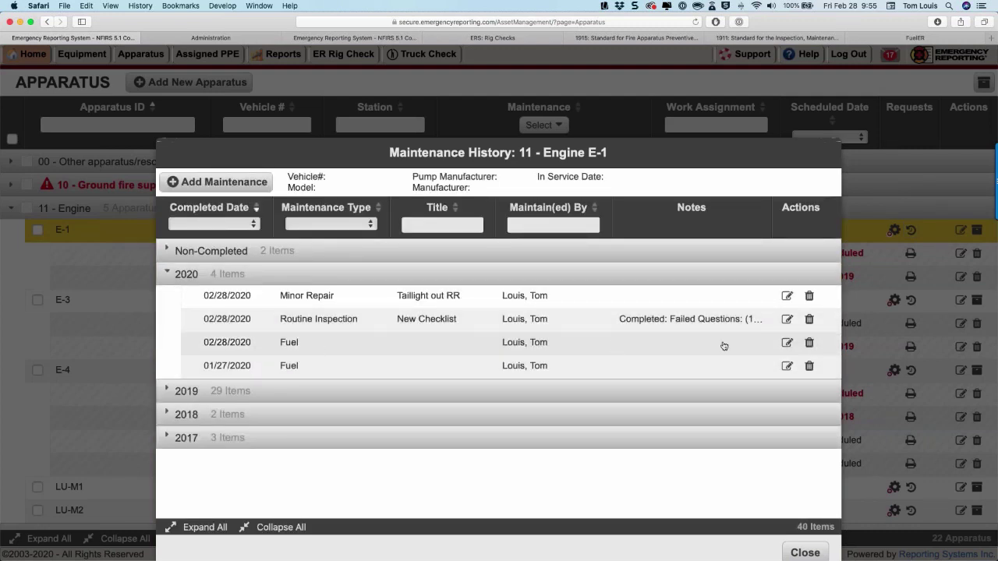
{"action": "left_click", "coordinate": [787, 343]}
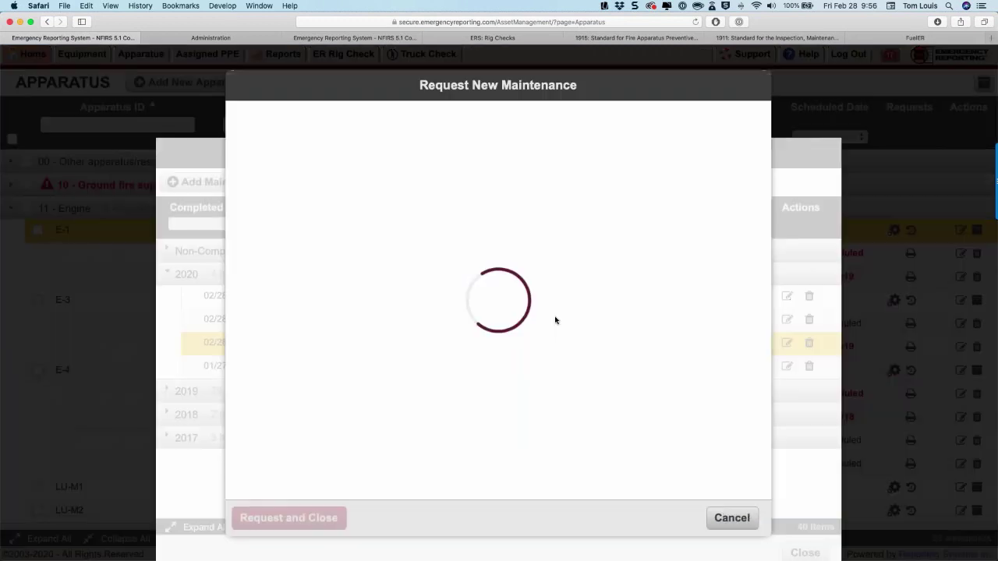
Cancel the fuel entry after verifying 244 hours, 4324 miles, 12 fuel, 11 DEF; reset FuelER's form.
{"action": "scroll", "coordinate": [510, 301], "scroll_direction": "down", "scroll_amount": 10}
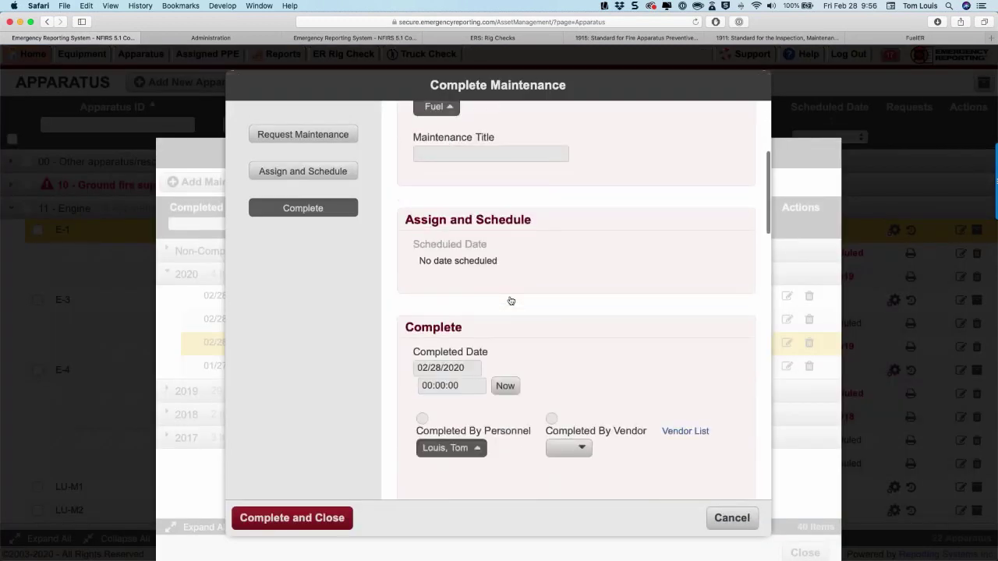
{"action": "scroll", "coordinate": [510, 301], "scroll_direction": "down", "scroll_amount": 5}
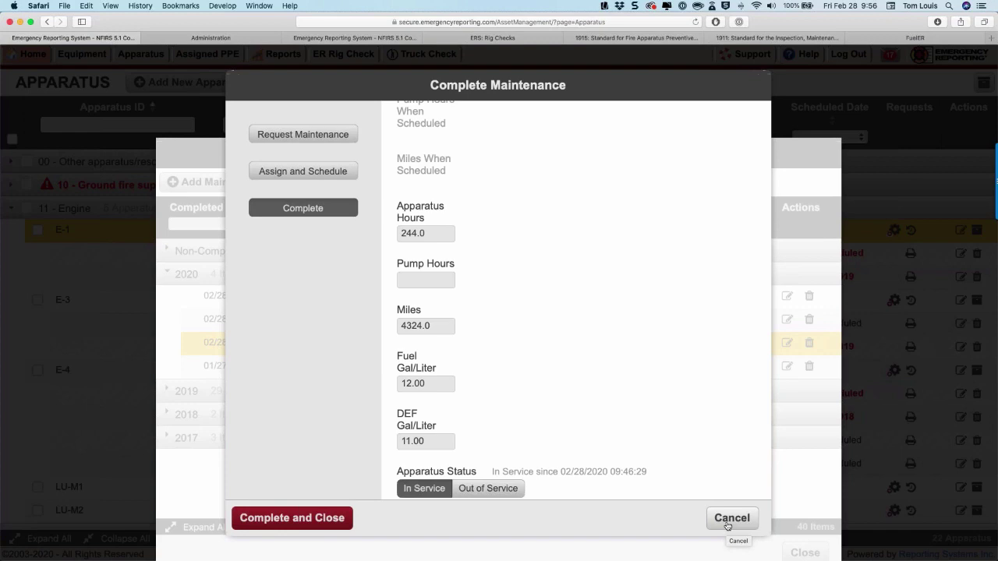
{"action": "left_click", "coordinate": [727, 519]}
{"action": "left_click", "coordinate": [901, 37]}
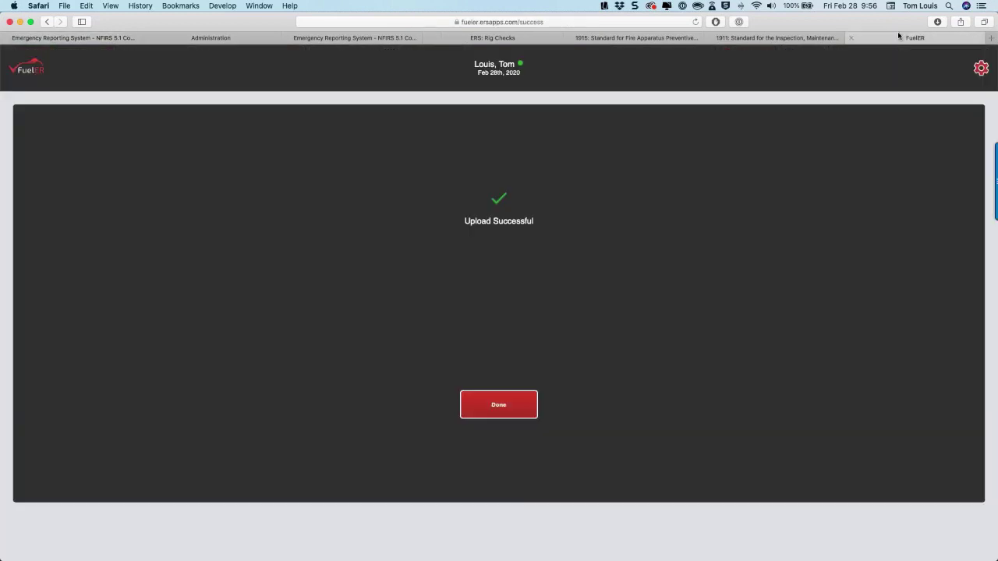
{"action": "left_click", "coordinate": [506, 407]}
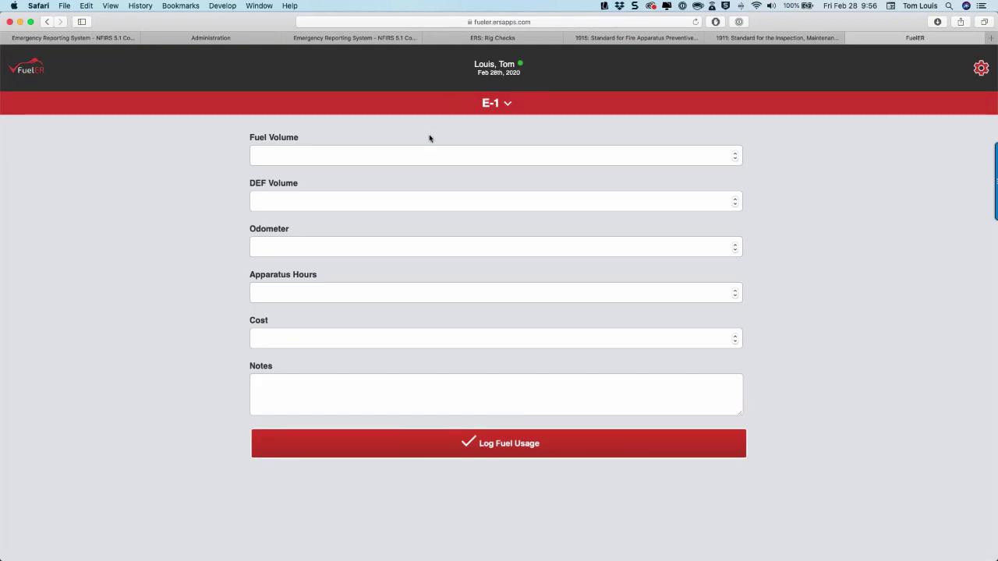
{"action": "left_click", "coordinate": [130, 42]}
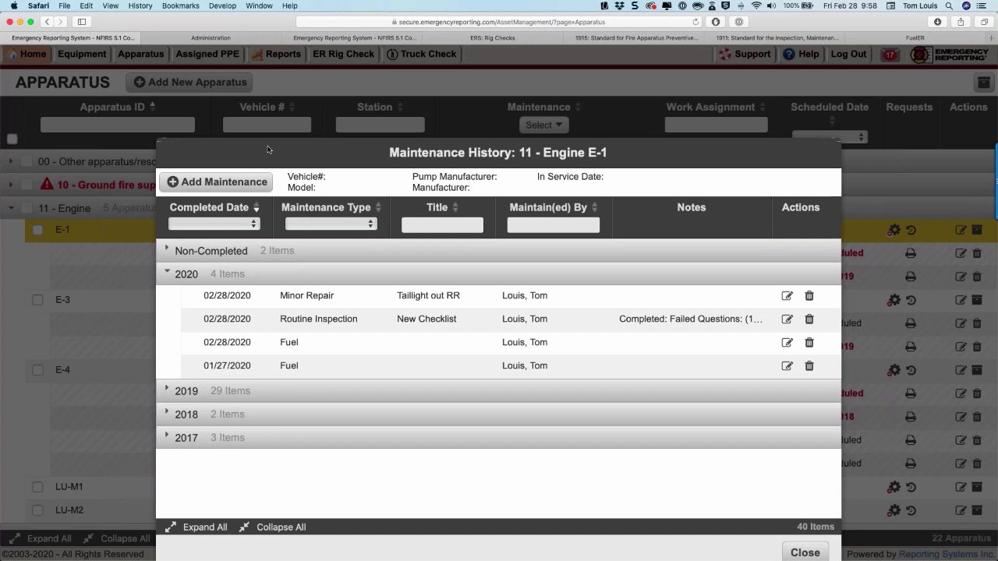
{"action": "left_click", "coordinate": [990, 37]}
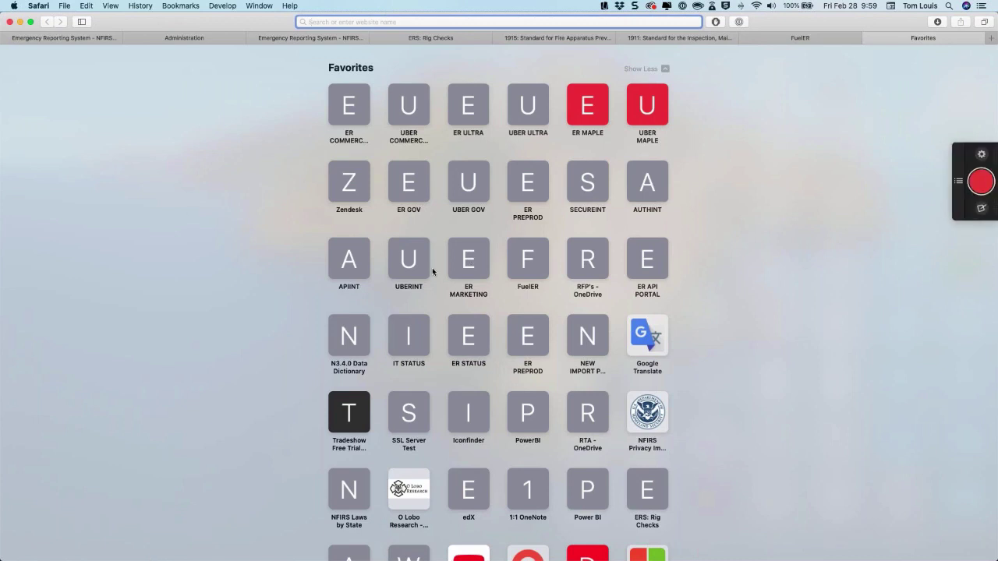
Open the ER MARKETING site and go to Resources > Webinars > Educational Webinars.
{"action": "left_click", "coordinate": [457, 279]}
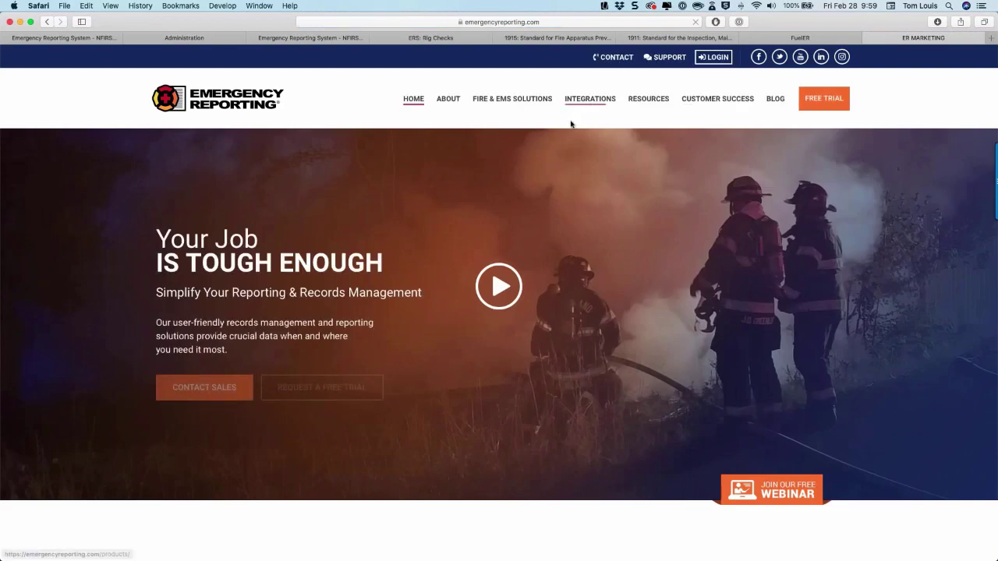
{"action": "mouse_move", "coordinate": [646, 124]}
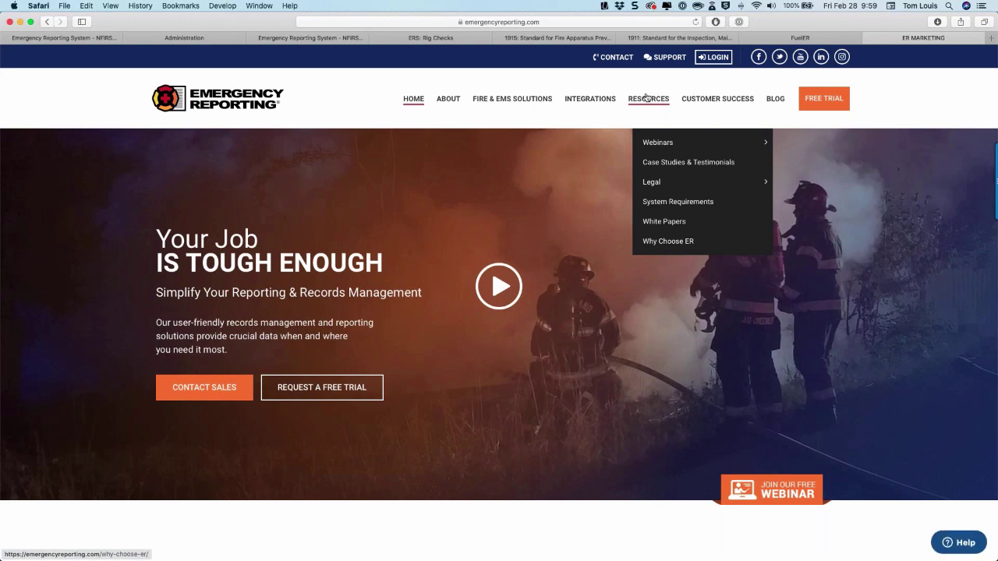
{"action": "mouse_move", "coordinate": [654, 143]}
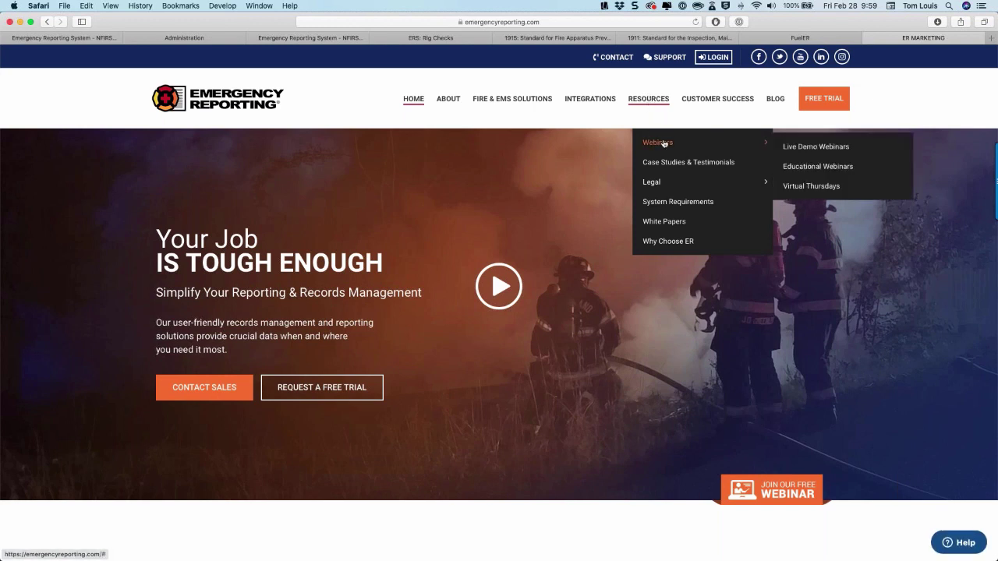
{"action": "left_click", "coordinate": [803, 168]}
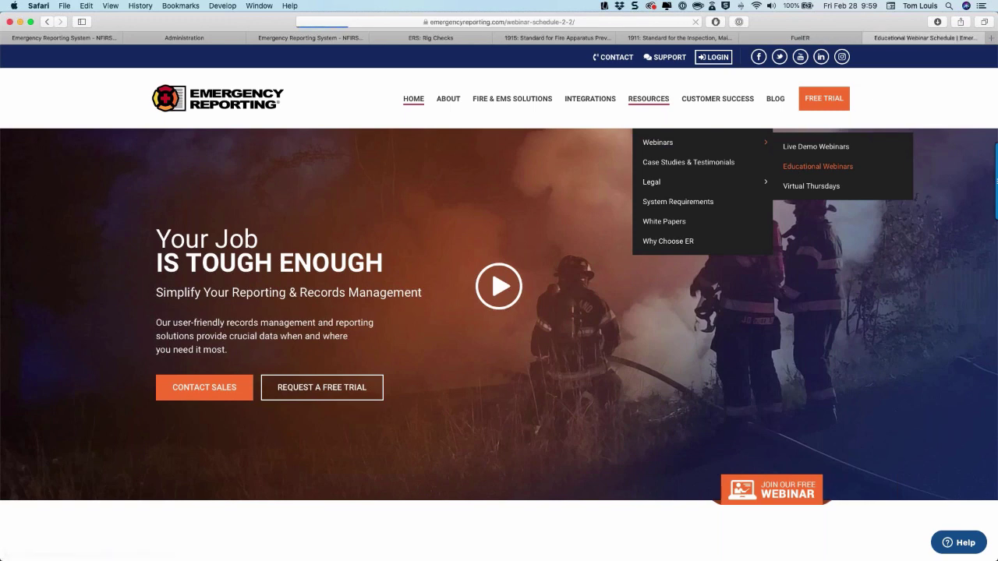
Look over the NFPA 1911, 1915 and 1401 webinar listings, then go back to E-1's maintenance history.
{"action": "scroll", "coordinate": [262, 318], "scroll_direction": "down", "scroll_amount": 5}
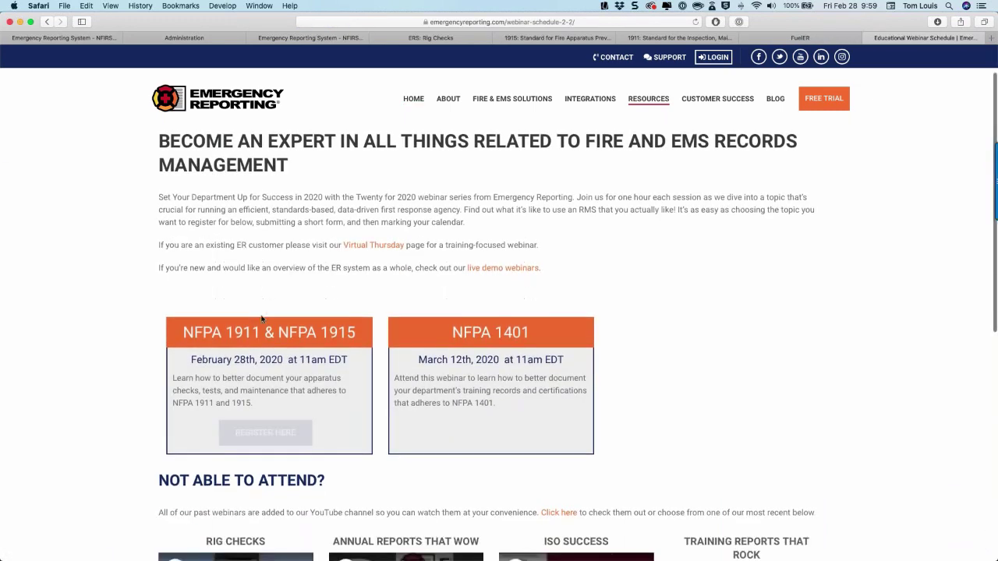
{"action": "scroll", "coordinate": [261, 318], "scroll_direction": "up", "scroll_amount": 3}
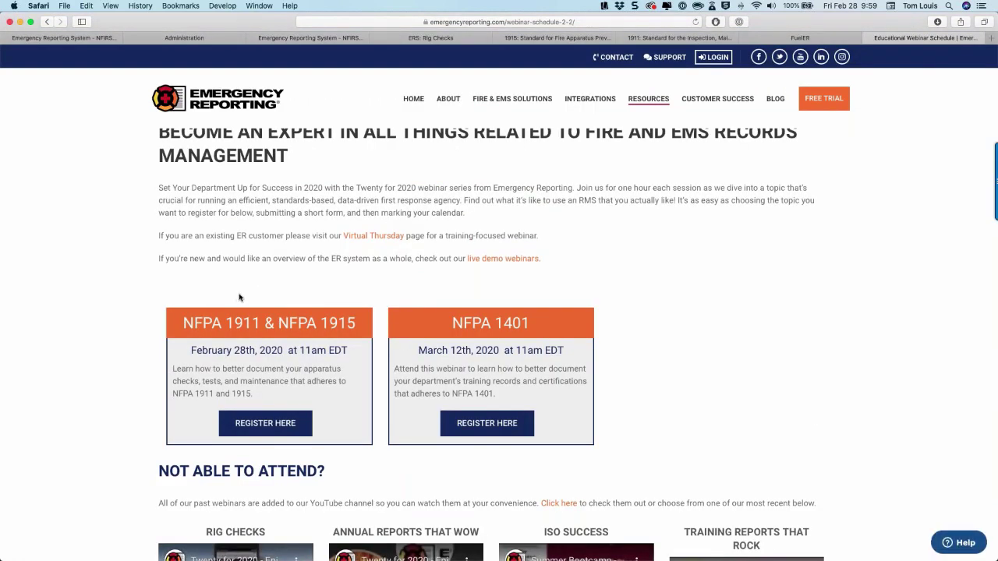
{"action": "scroll", "coordinate": [239, 297], "scroll_direction": "down", "scroll_amount": 2}
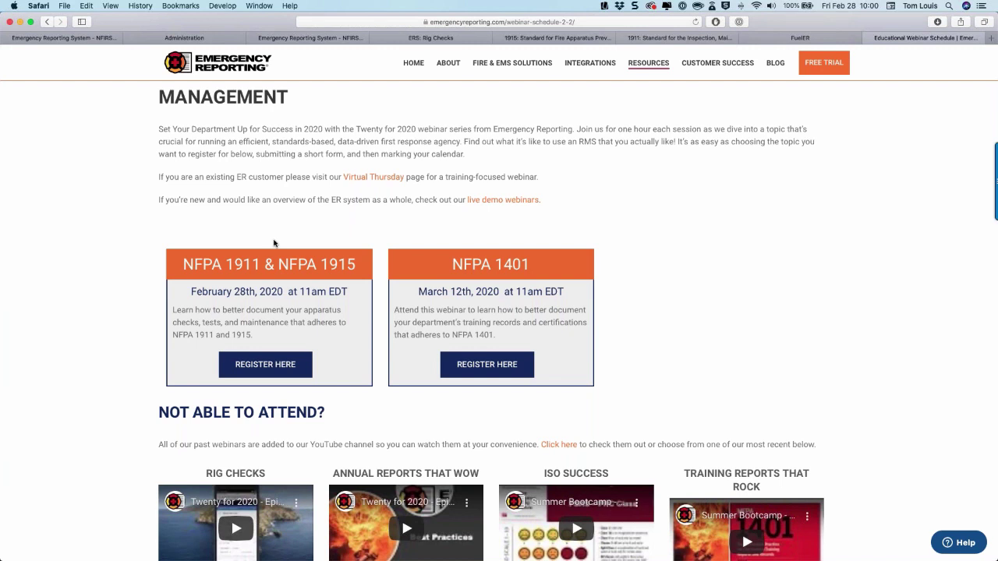
{"action": "left_click", "coordinate": [82, 38]}
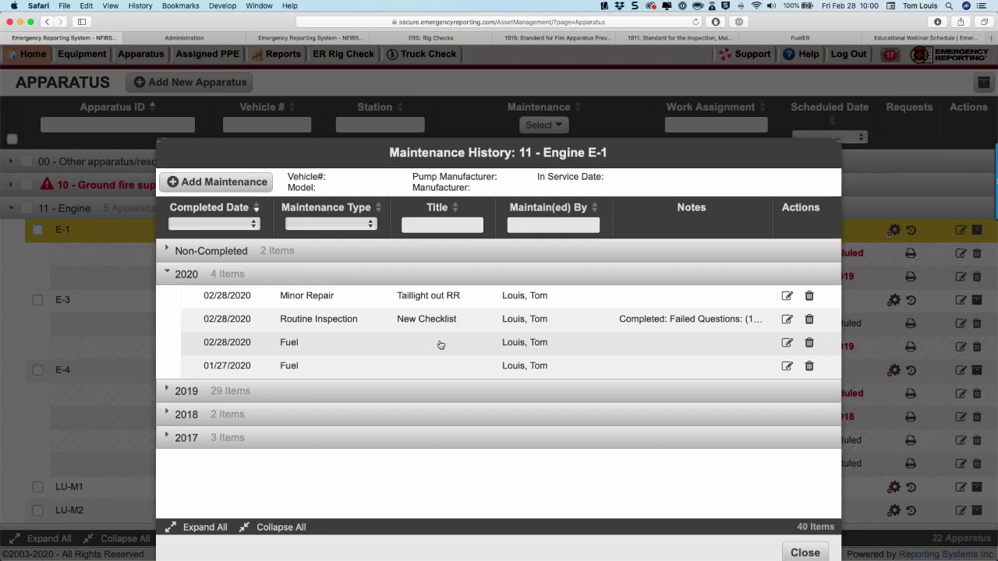
Add a maintenance request for Engine E-1 of type Other titled 'Trip Sheet'.
{"action": "left_click", "coordinate": [232, 187]}
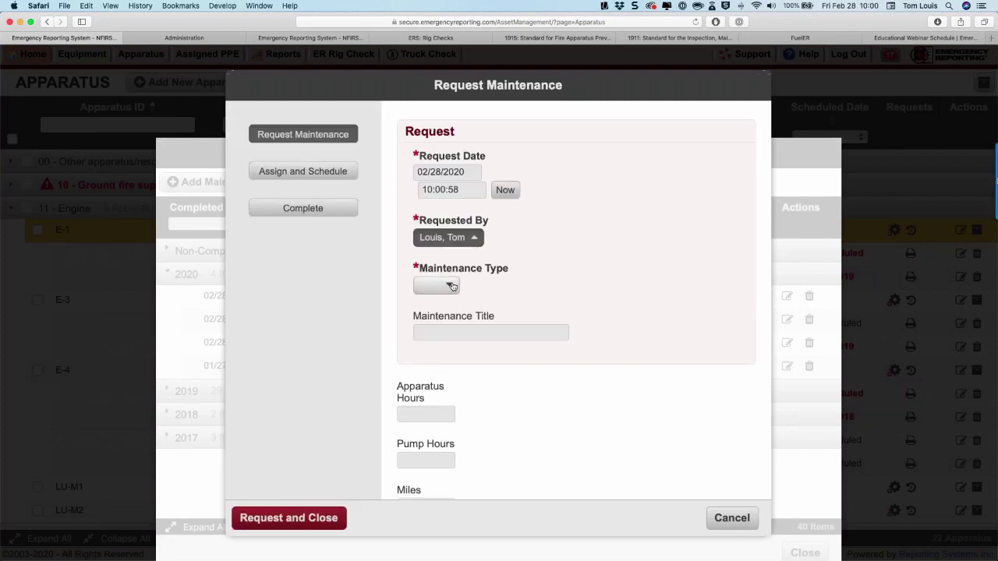
{"action": "left_click", "coordinate": [451, 286]}
{"action": "left_click", "coordinate": [424, 506]}
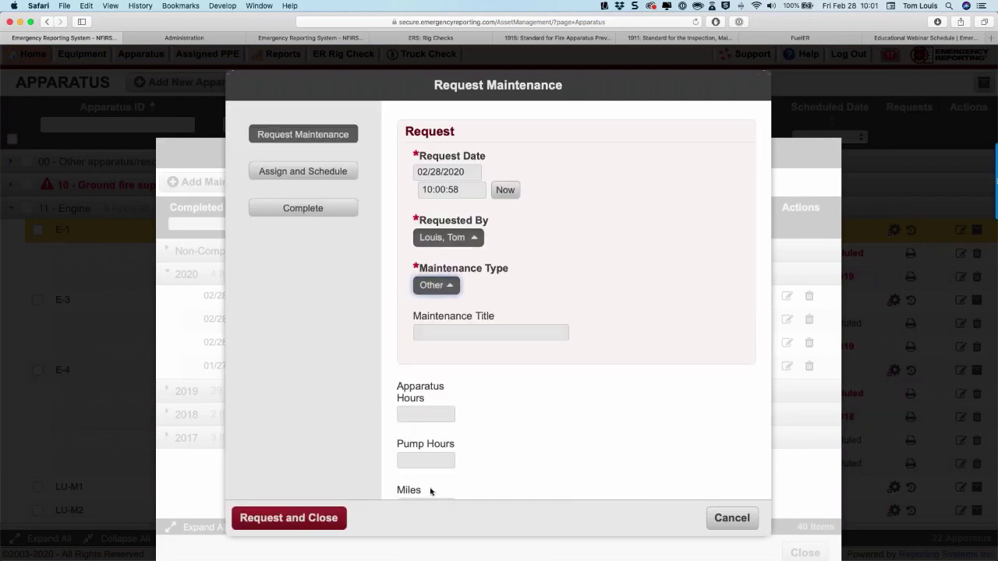
{"action": "left_click", "coordinate": [433, 336]}
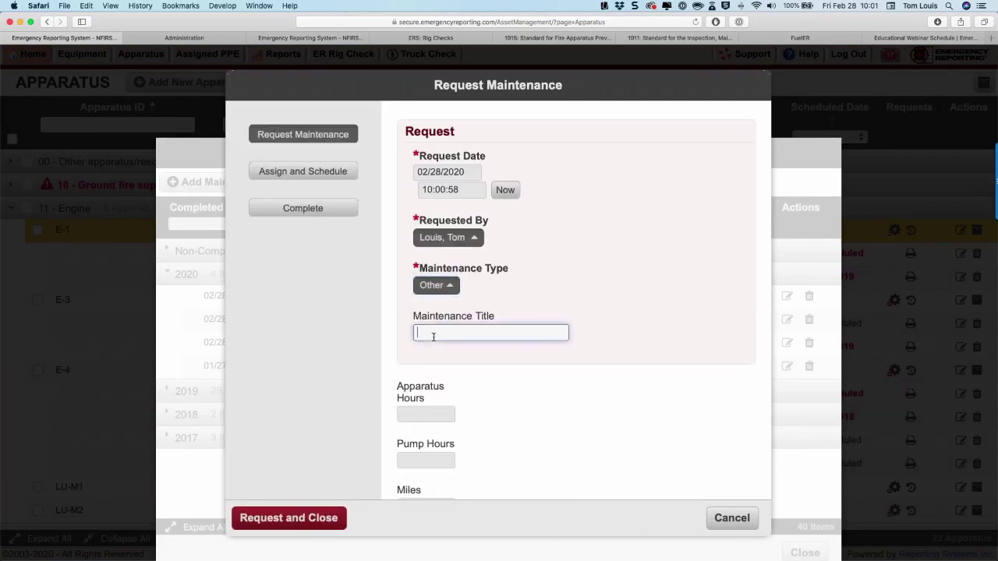
{"action": "type", "text": "Trip Sheet"}
Scroll through the Trip Sheet request form and continue to completing it.
{"action": "scroll", "coordinate": [446, 361], "scroll_direction": "down", "scroll_amount": 5}
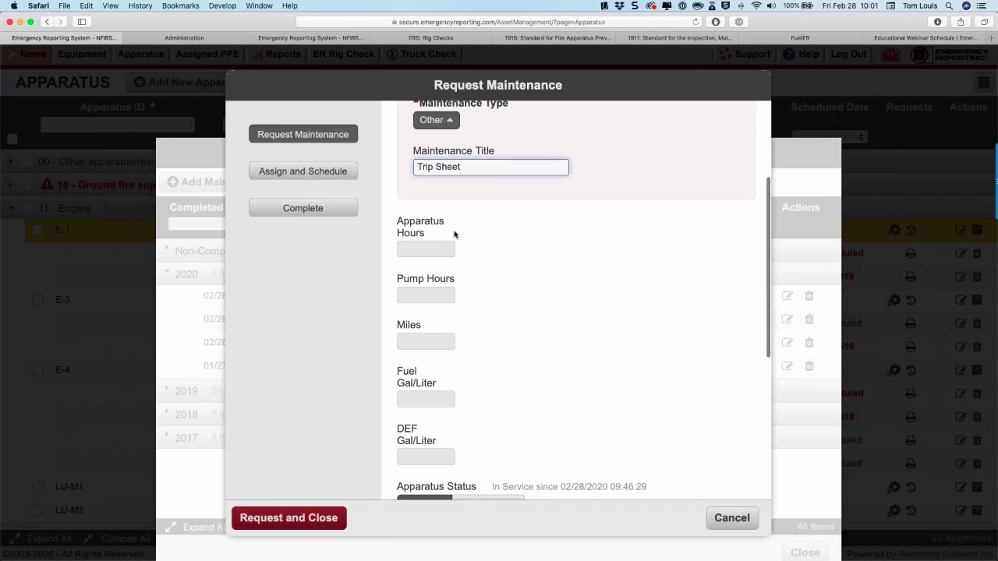
{"action": "scroll", "coordinate": [455, 327], "scroll_direction": "down", "scroll_amount": 2}
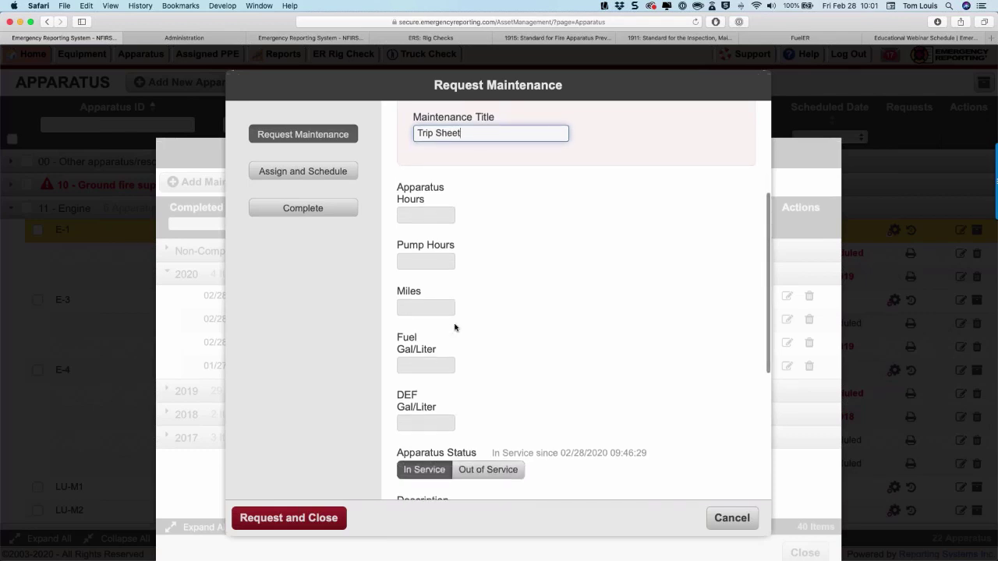
{"action": "scroll", "coordinate": [455, 327], "scroll_direction": "down", "scroll_amount": 2}
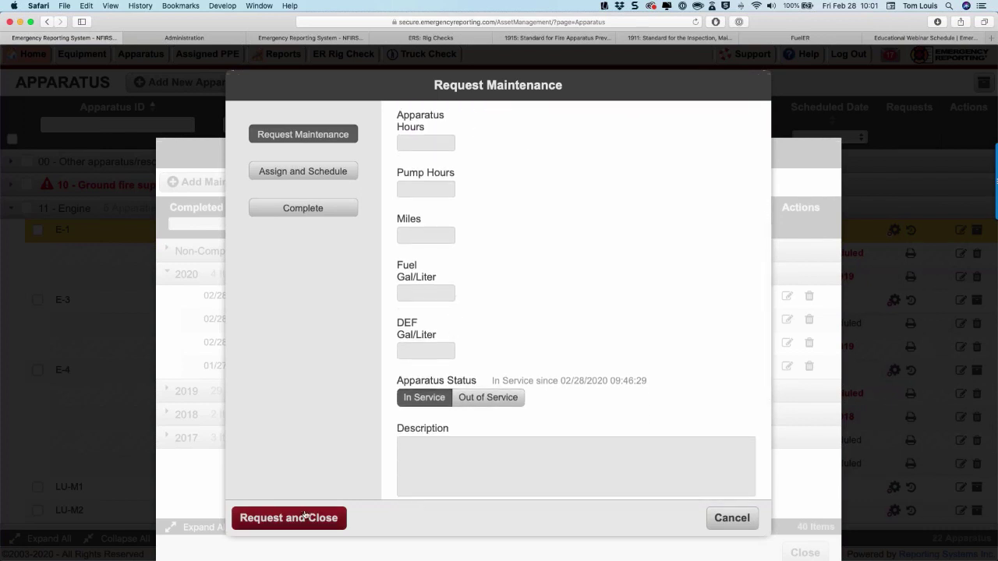
{"action": "left_click", "coordinate": [310, 209]}
Review the Trip Sheet Complete Maintenance form with its 02/28/2020 completed date.
{"action": "scroll", "coordinate": [575, 300], "scroll_direction": "down", "scroll_amount": 3}
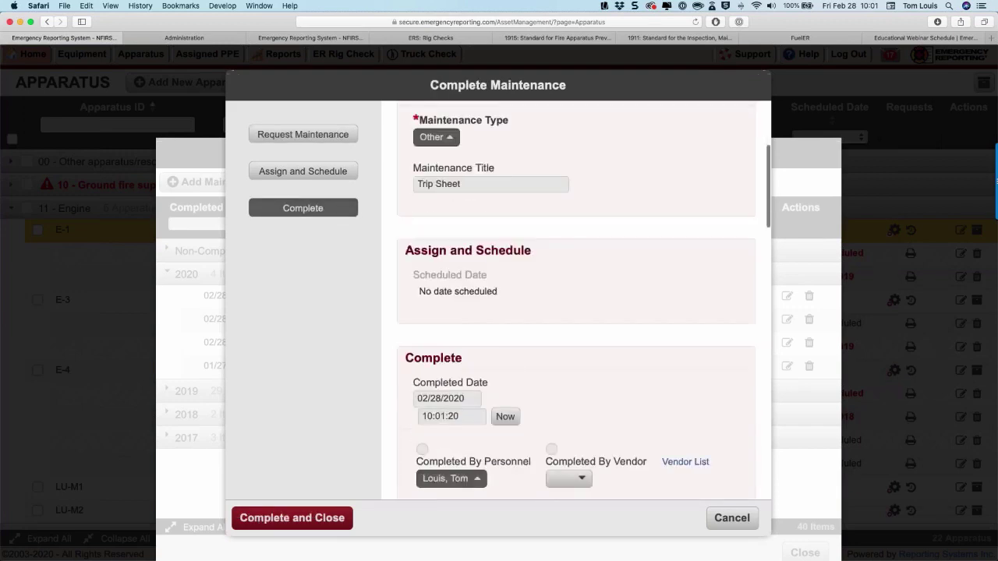
{"action": "scroll", "coordinate": [575, 300], "scroll_direction": "down", "scroll_amount": 10}
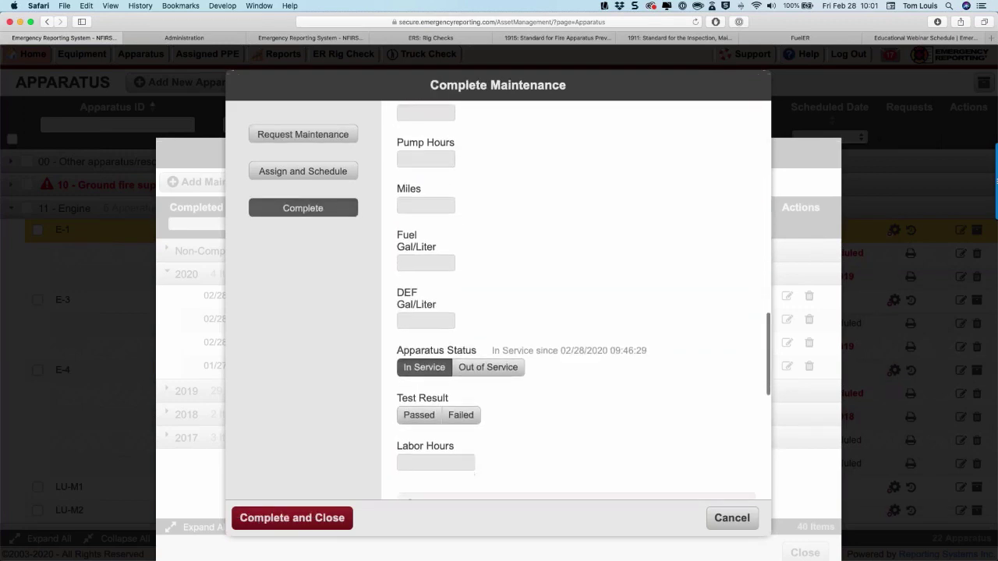
{"action": "scroll", "coordinate": [575, 300], "scroll_direction": "up", "scroll_amount": 8}
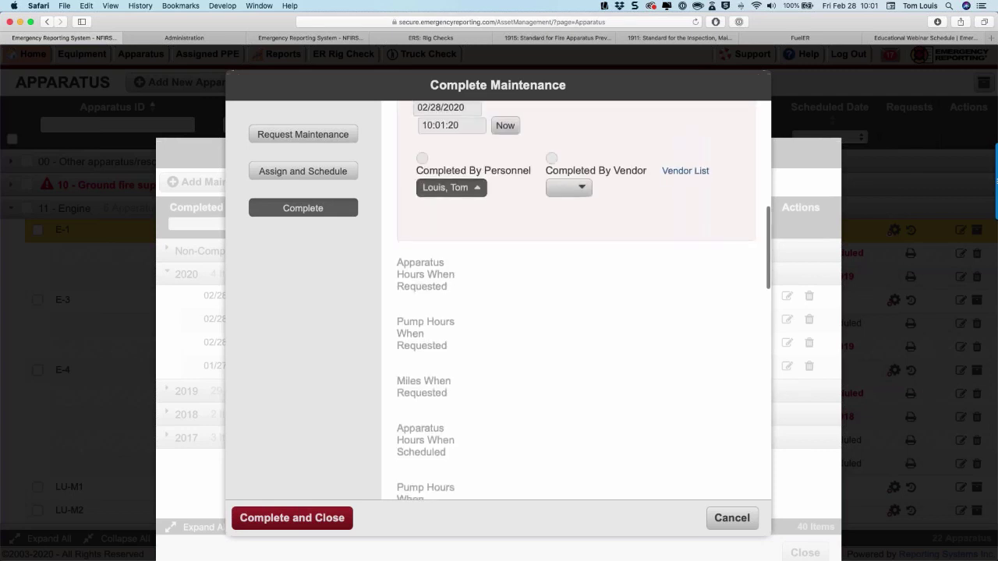
{"action": "scroll", "coordinate": [576, 300], "scroll_direction": "up", "scroll_amount": 4}
{"action": "scroll", "coordinate": [576, 300], "scroll_direction": "down", "scroll_amount": 8}
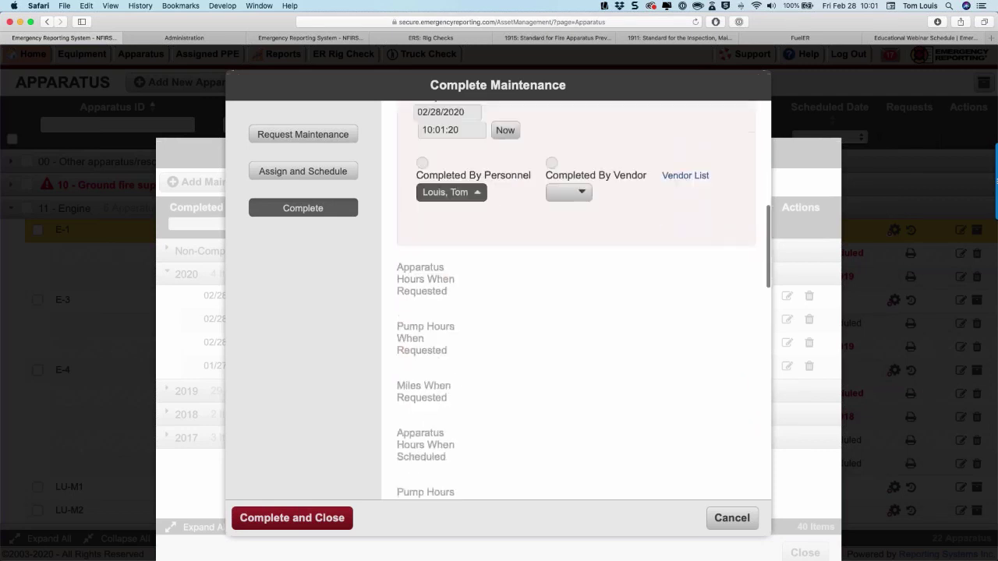
{"action": "scroll", "coordinate": [576, 300], "scroll_direction": "down", "scroll_amount": 2}
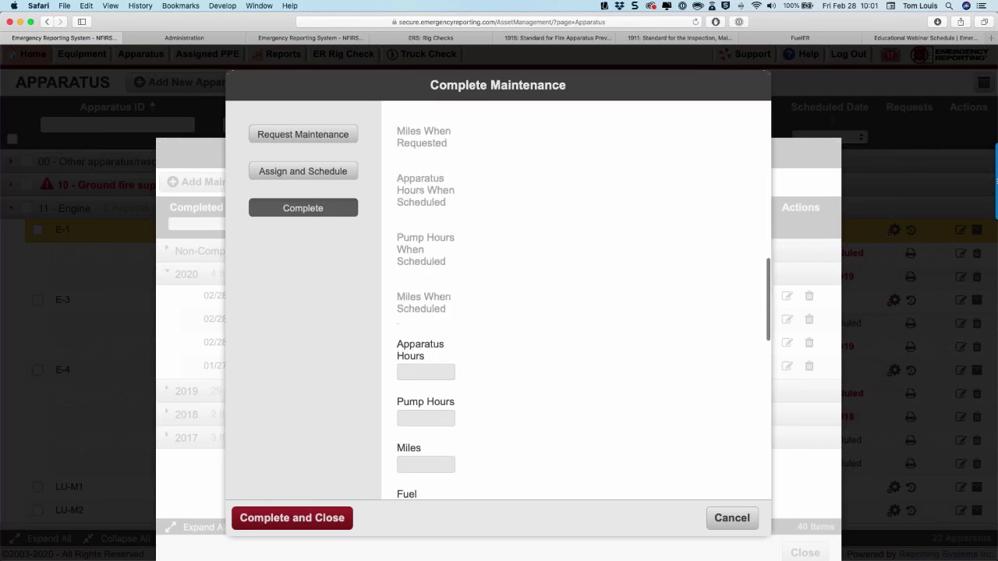
{"action": "scroll", "coordinate": [575, 301], "scroll_direction": "down", "scroll_amount": 2}
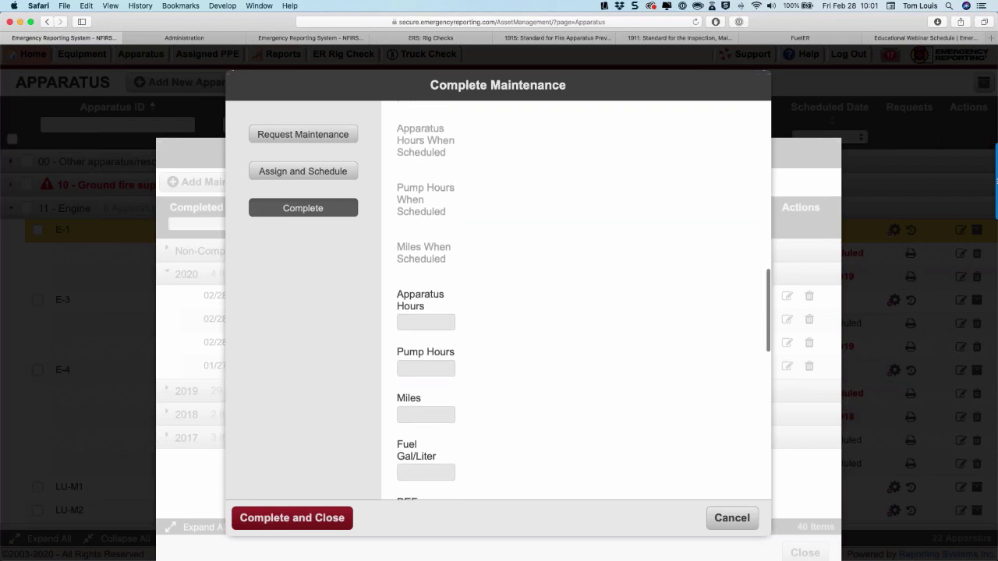
{"action": "scroll", "coordinate": [447, 328], "scroll_direction": "down", "scroll_amount": 1}
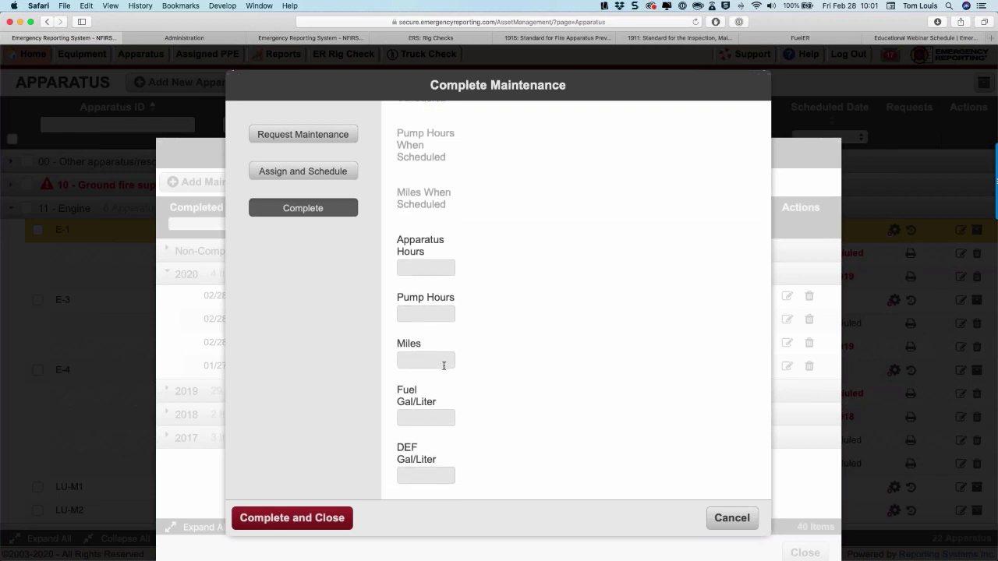
{"action": "scroll", "coordinate": [444, 366], "scroll_direction": "down", "scroll_amount": 1}
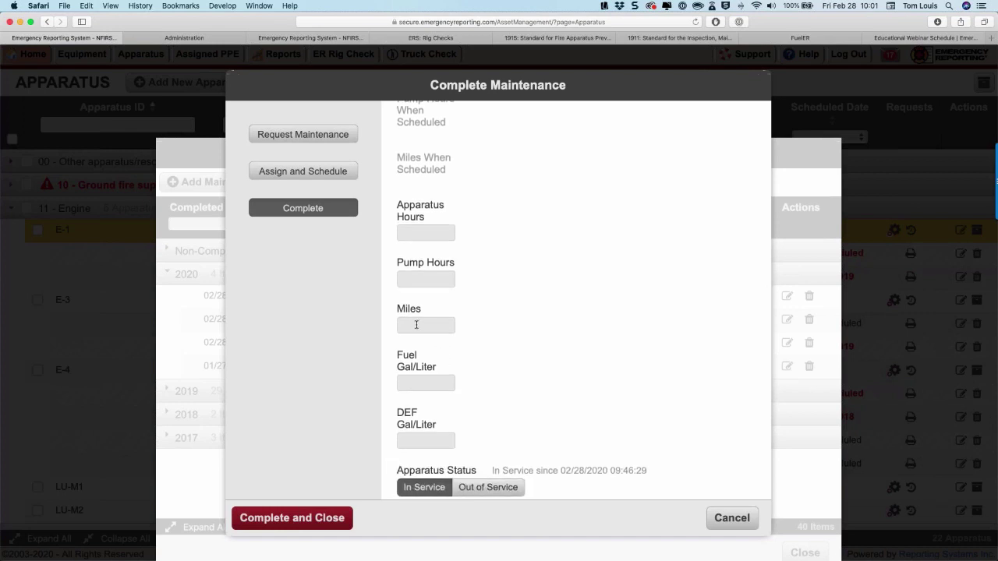
Select the Miles and Notes fields, then cancel the Trip Sheet record without saving.
{"action": "left_click", "coordinate": [416, 324]}
{"action": "scroll", "coordinate": [417, 324], "scroll_direction": "down", "scroll_amount": 7}
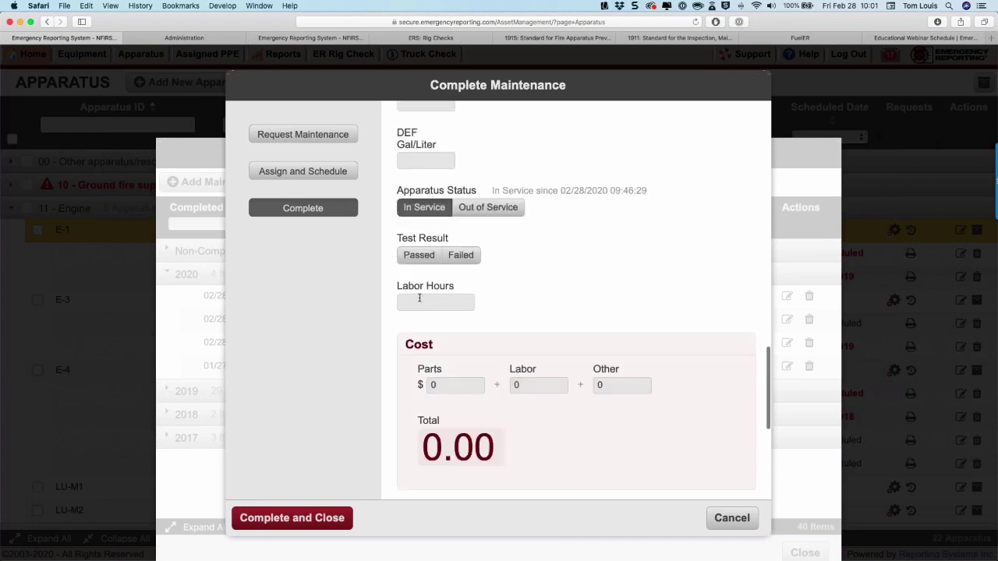
{"action": "scroll", "coordinate": [417, 319], "scroll_direction": "down", "scroll_amount": 6}
{"action": "left_click", "coordinate": [413, 344]}
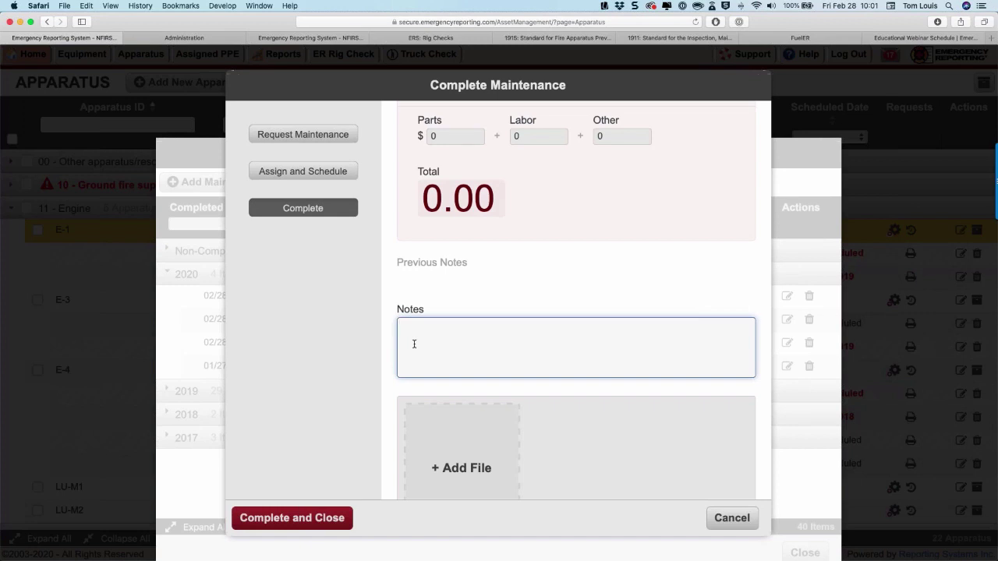
{"action": "left_click", "coordinate": [733, 526]}
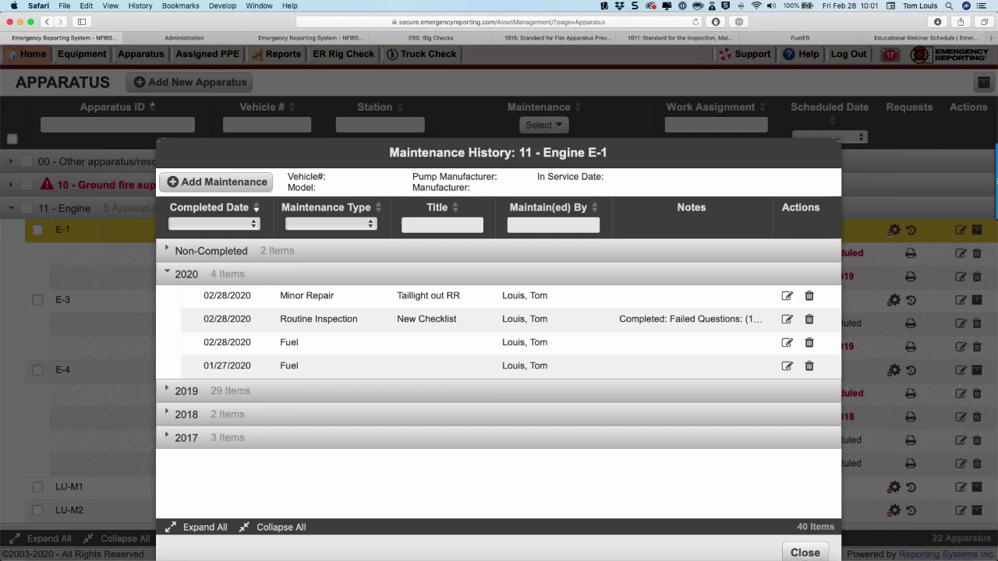
Close E-1's maintenance history, return to the Dashboard, and start a new Daily Log entry.
{"action": "left_click", "coordinate": [803, 553]}
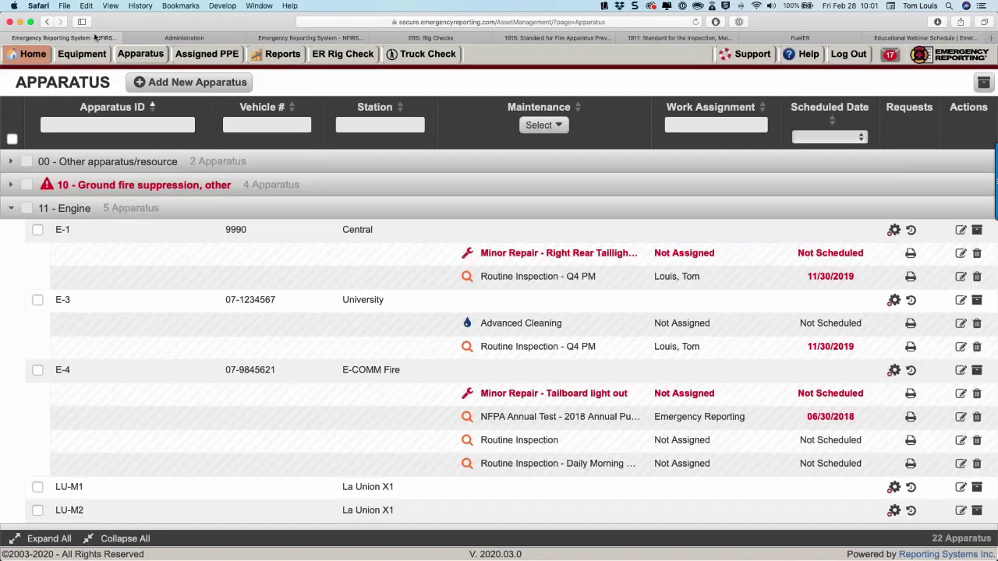
{"action": "left_click", "coordinate": [33, 53]}
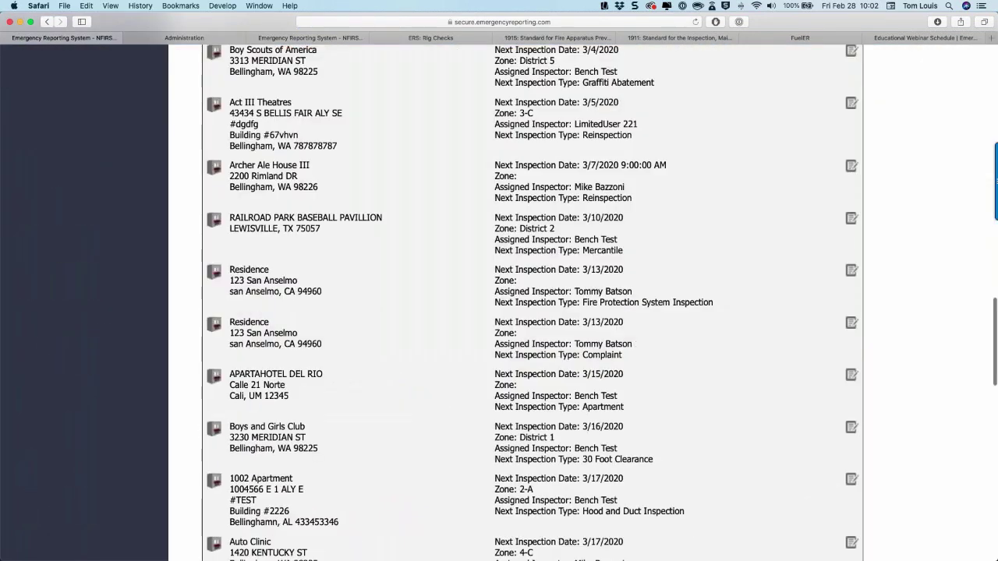
{"action": "scroll", "coordinate": [818, 258], "scroll_direction": "down", "scroll_amount": 15}
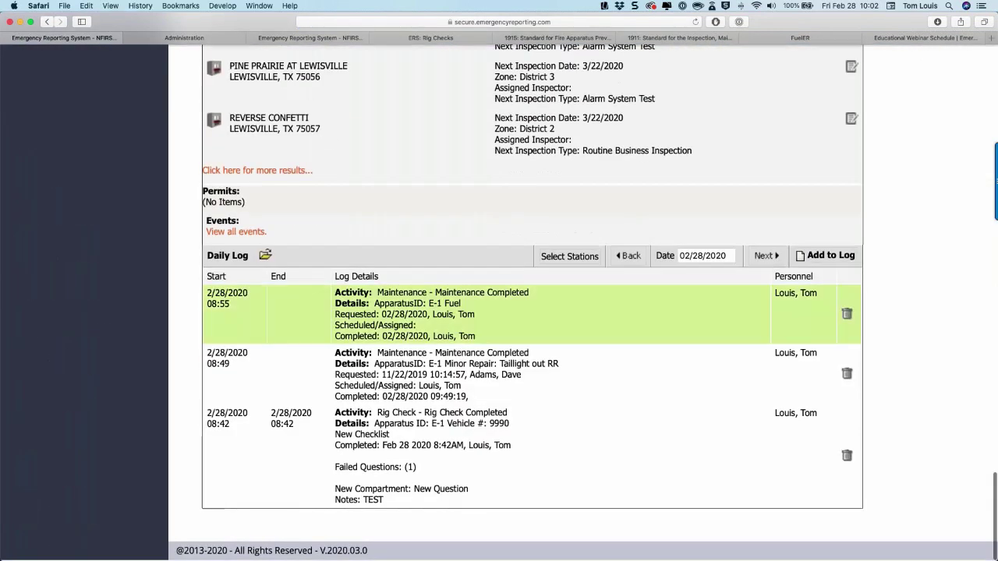
{"action": "left_click", "coordinate": [818, 257]}
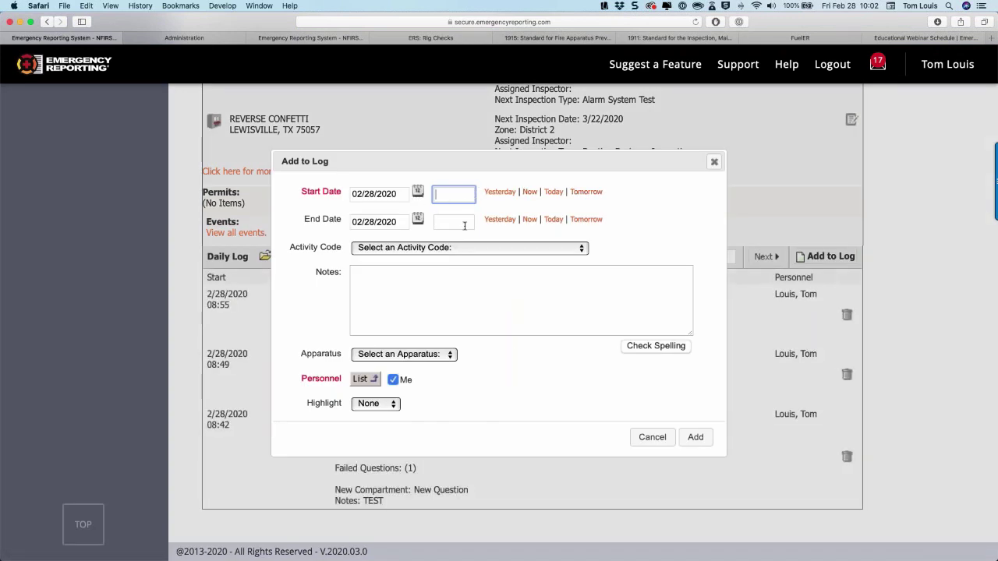
Choose Move Up - Move Up Coverage as the activity code and try adding the entry.
{"action": "left_click", "coordinate": [439, 248]}
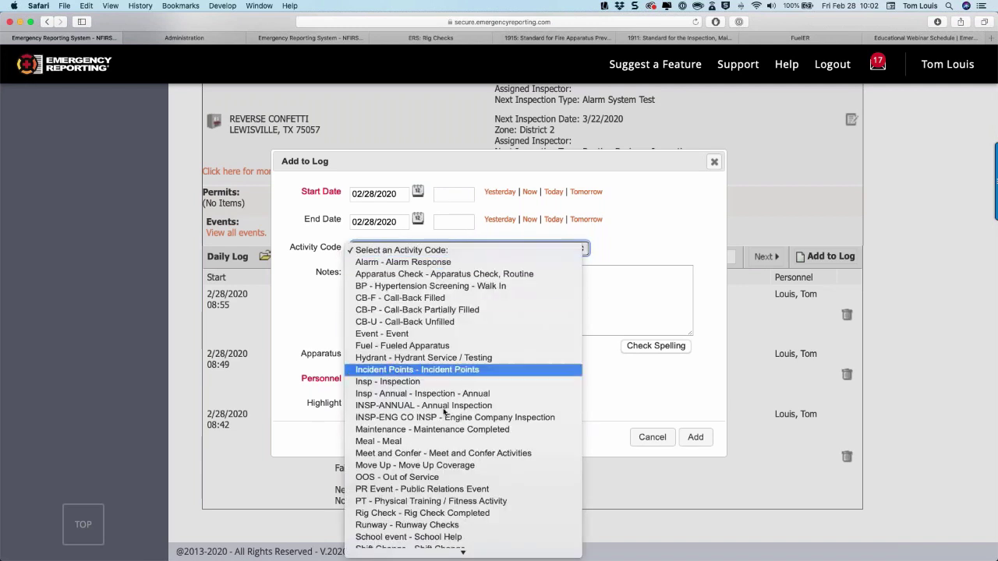
{"action": "scroll", "coordinate": [436, 420], "scroll_direction": "down", "scroll_amount": 2}
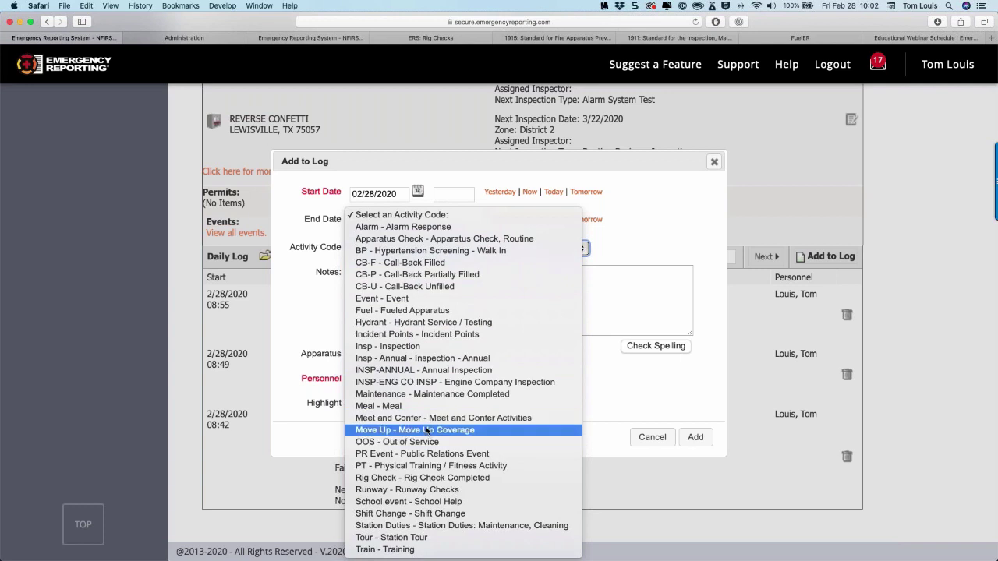
{"action": "left_click", "coordinate": [427, 430]}
{"action": "left_click", "coordinate": [400, 298]}
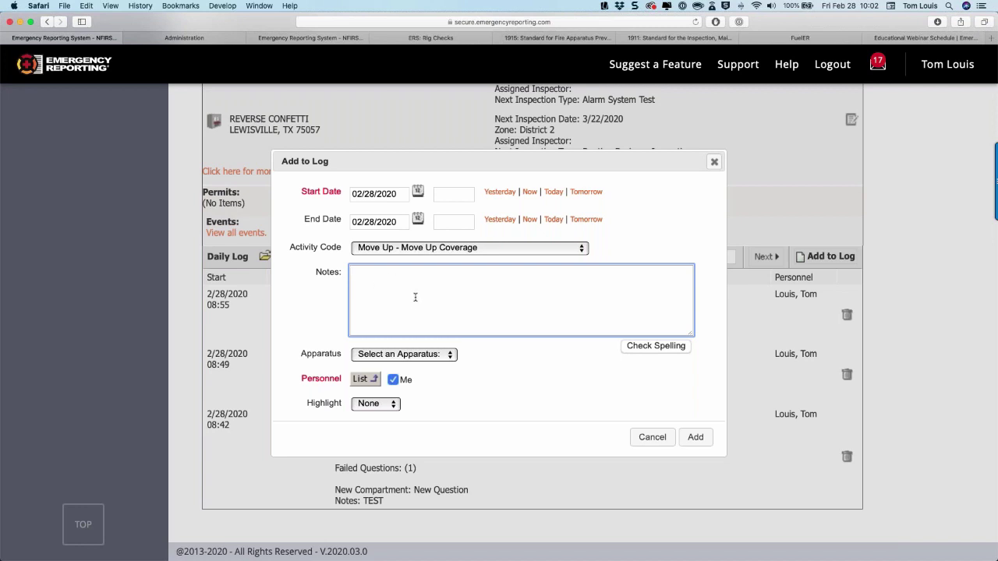
{"action": "left_click", "coordinate": [696, 437]}
Return to the entry's notes and review the Activity Code list again.
{"action": "left_click", "coordinate": [461, 282]}
{"action": "left_click", "coordinate": [393, 249]}
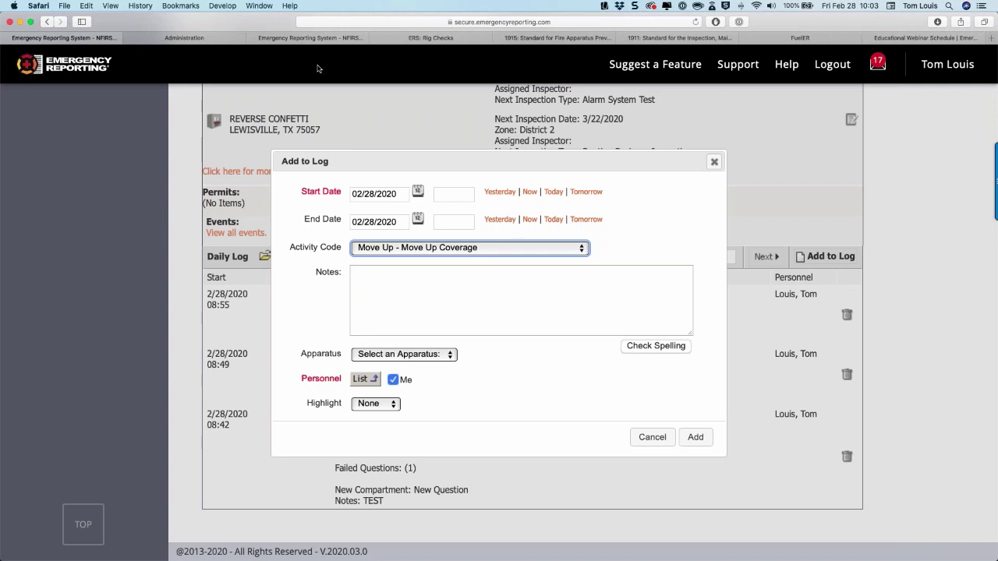
{"action": "mouse_move", "coordinate": [414, 538]}
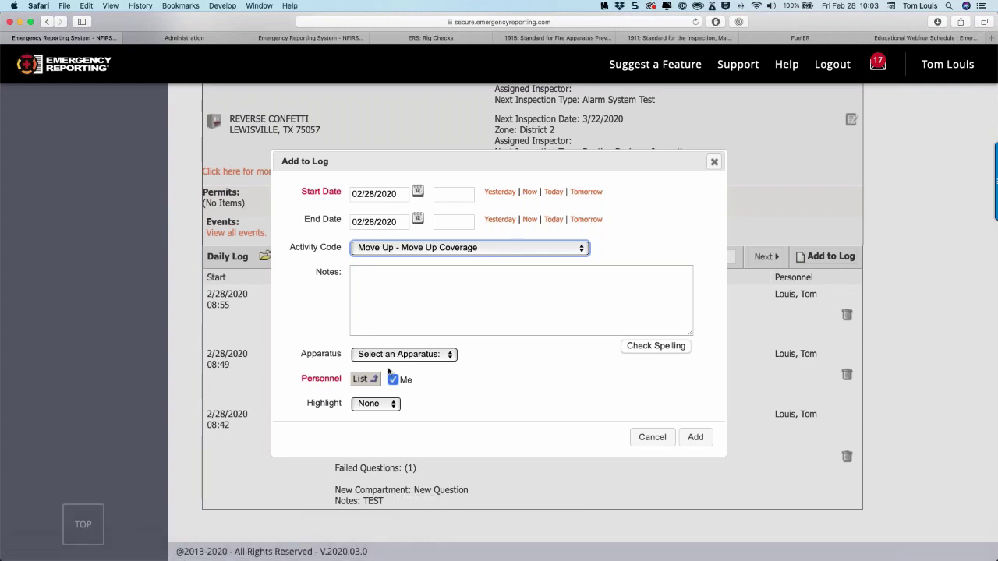